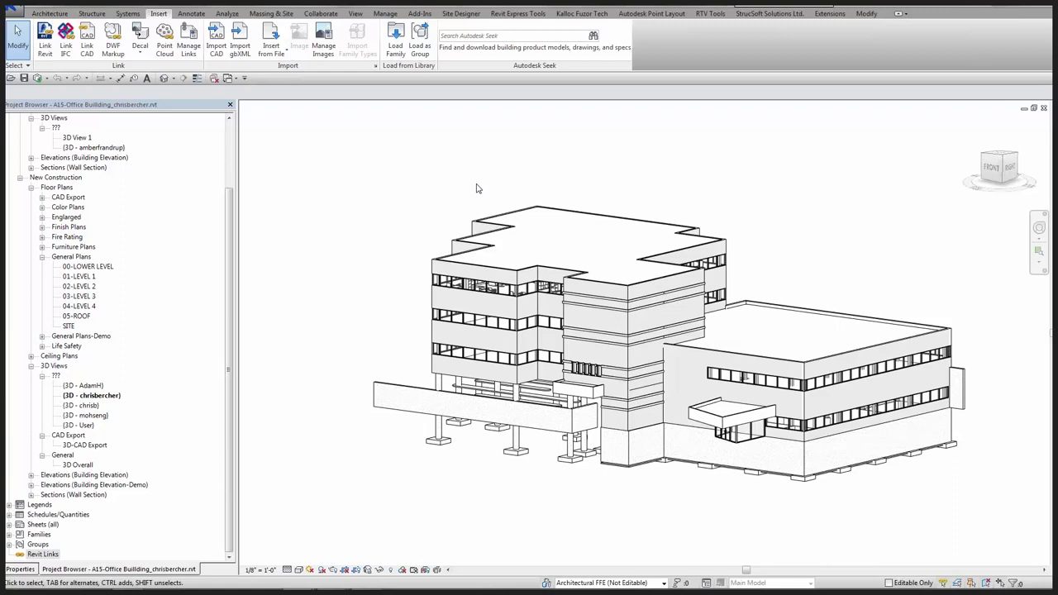
Inspect the instance properties of the upper brick-face exterior wall at the front corner of the architectural model.
left_click(472, 269)
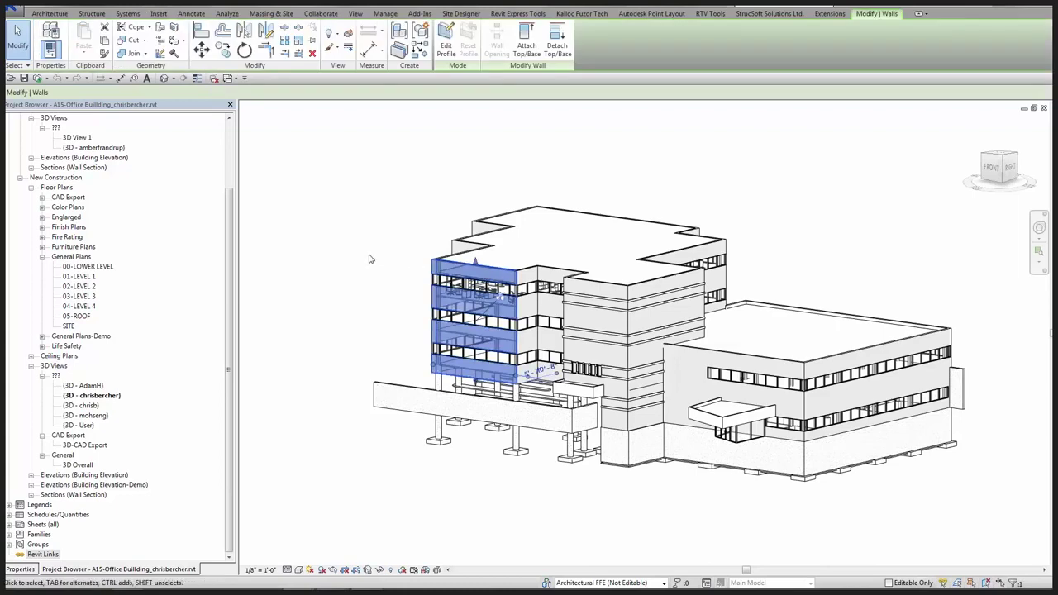
left_click(20, 569)
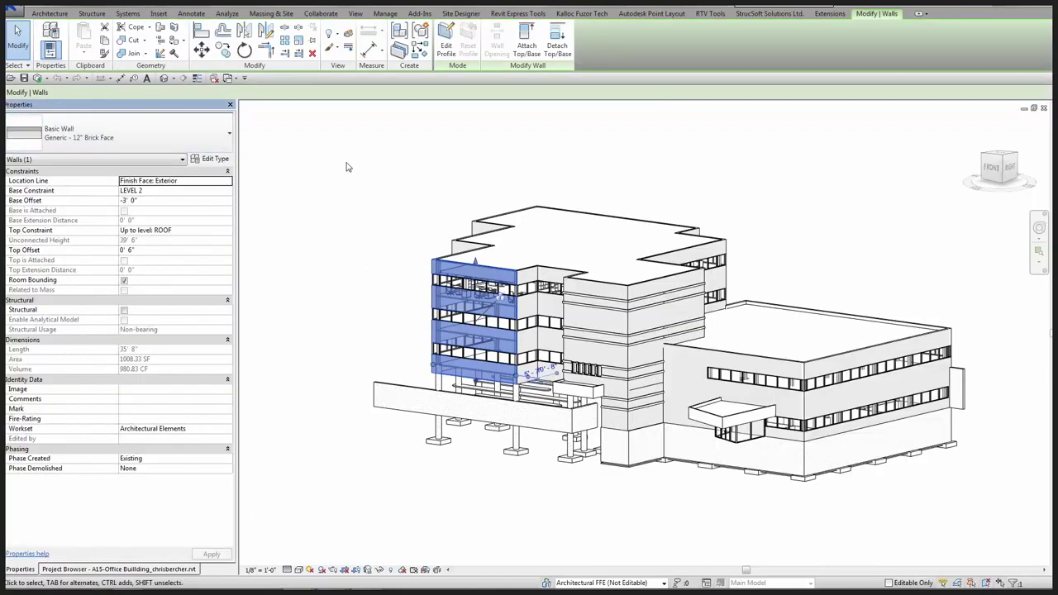
left_click(381, 194)
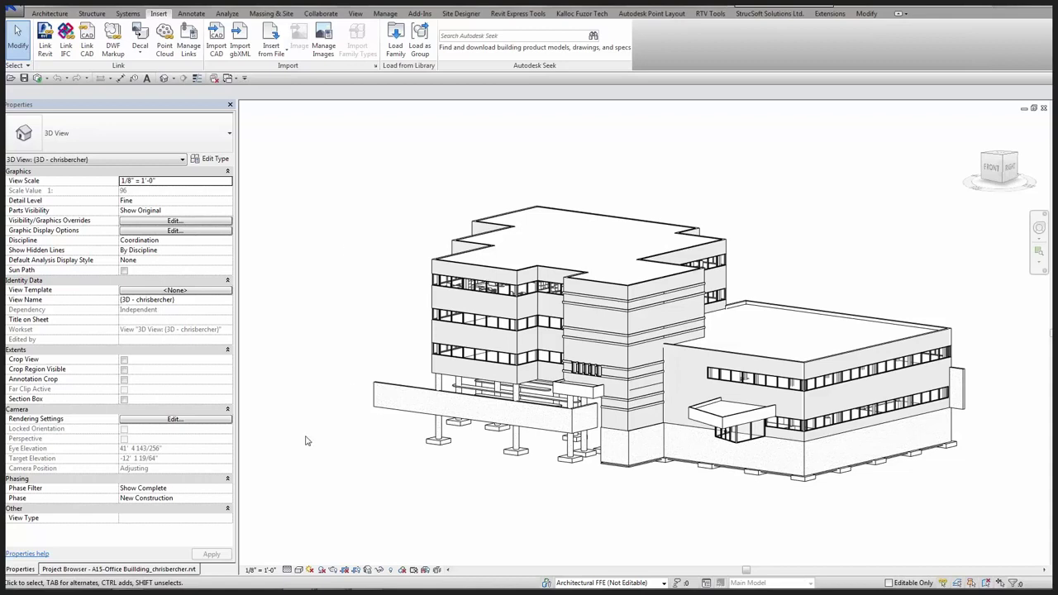
Switch to the S15-Office Building project and link A15-Office Building.rvt into it with Auto - Origin to Origin positioning.
key("alt+Tab")
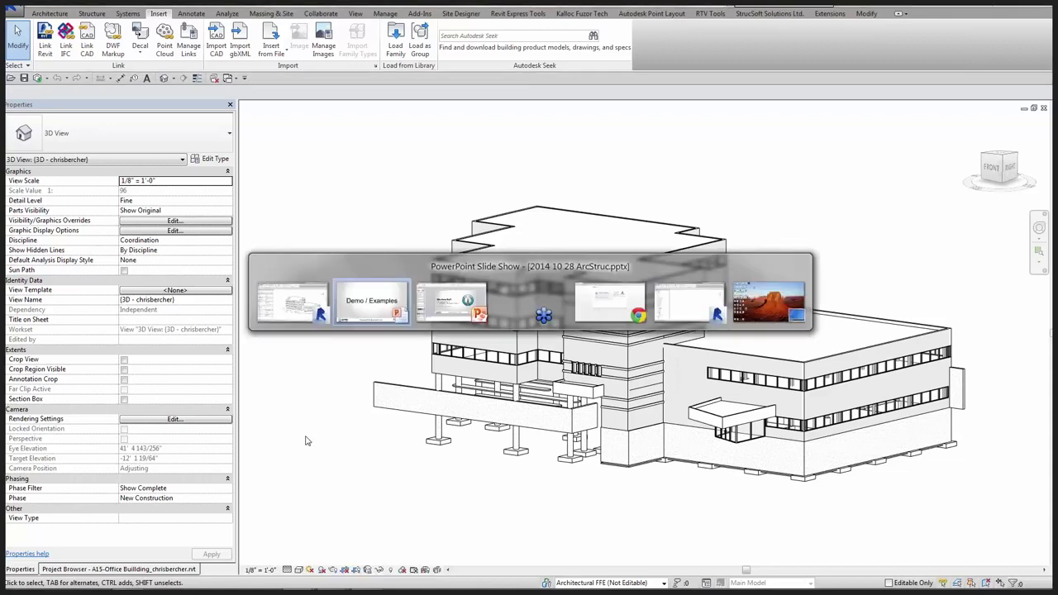
key("alt+Tab")
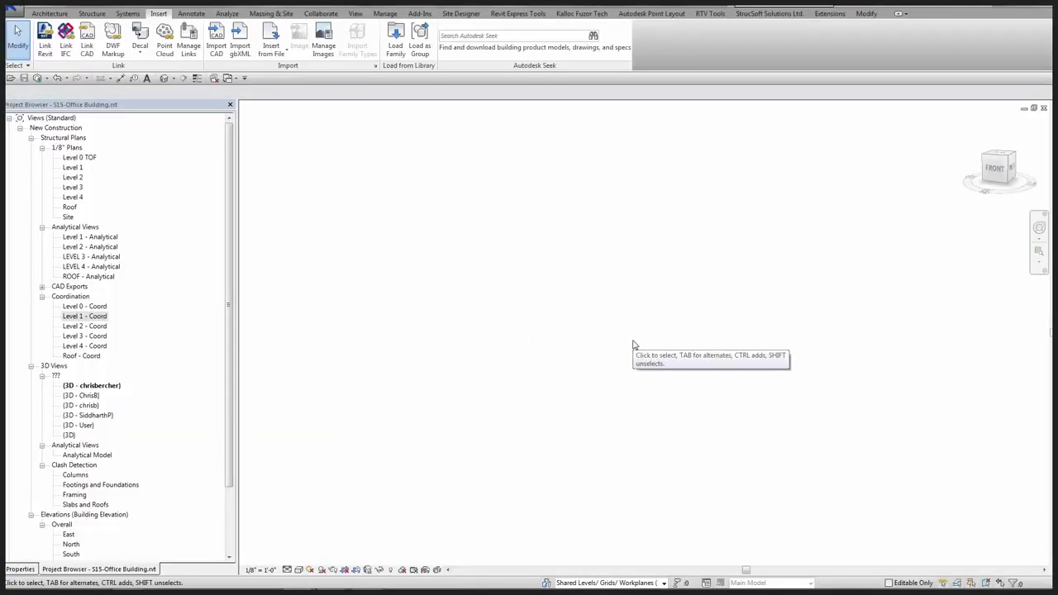
left_click(44, 41)
left_click(281, 185)
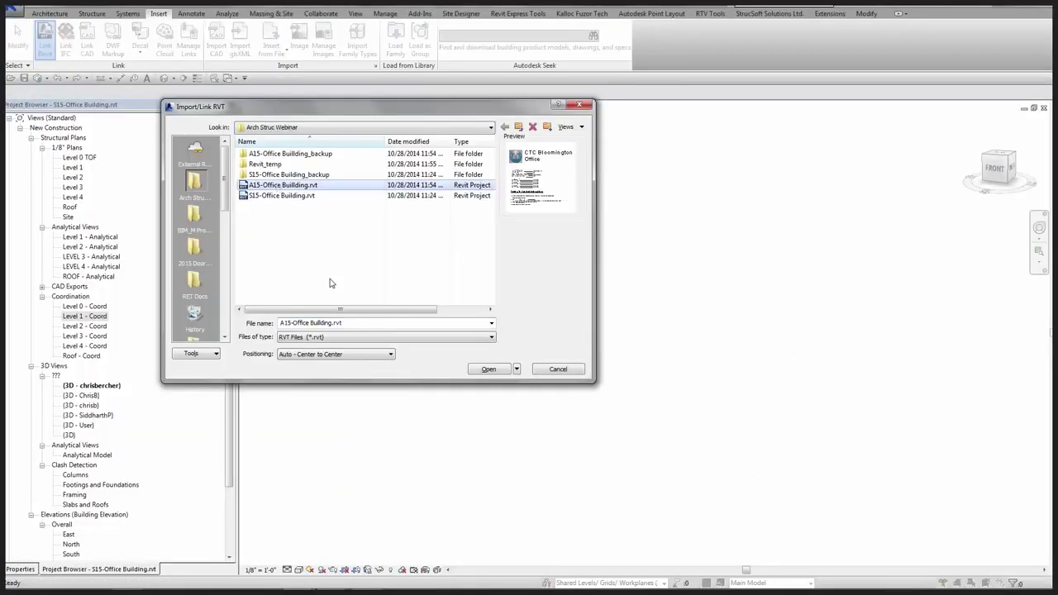
left_click(334, 354)
left_click(331, 372)
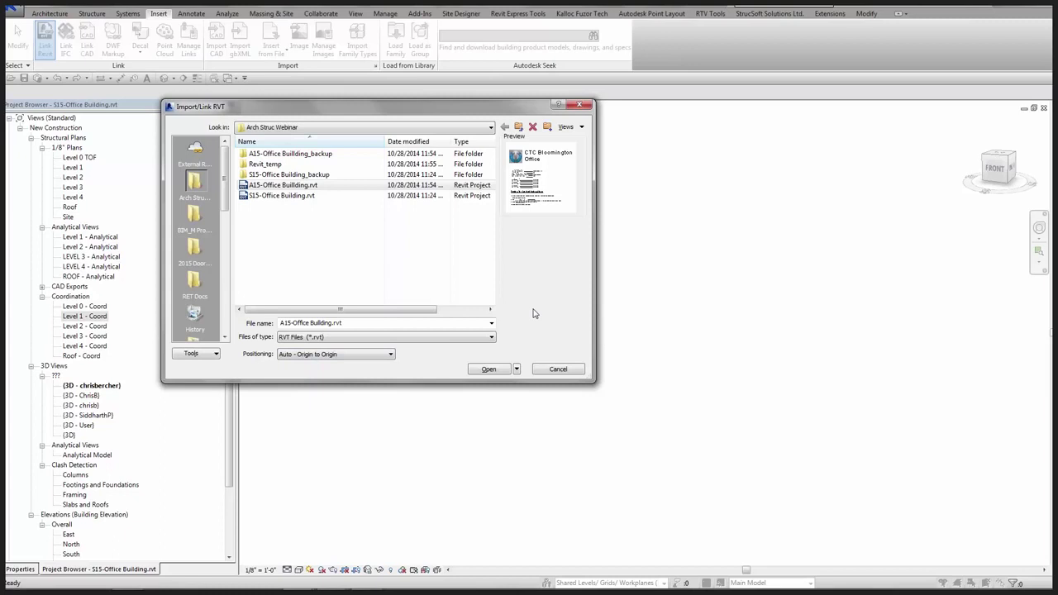
left_click(488, 370)
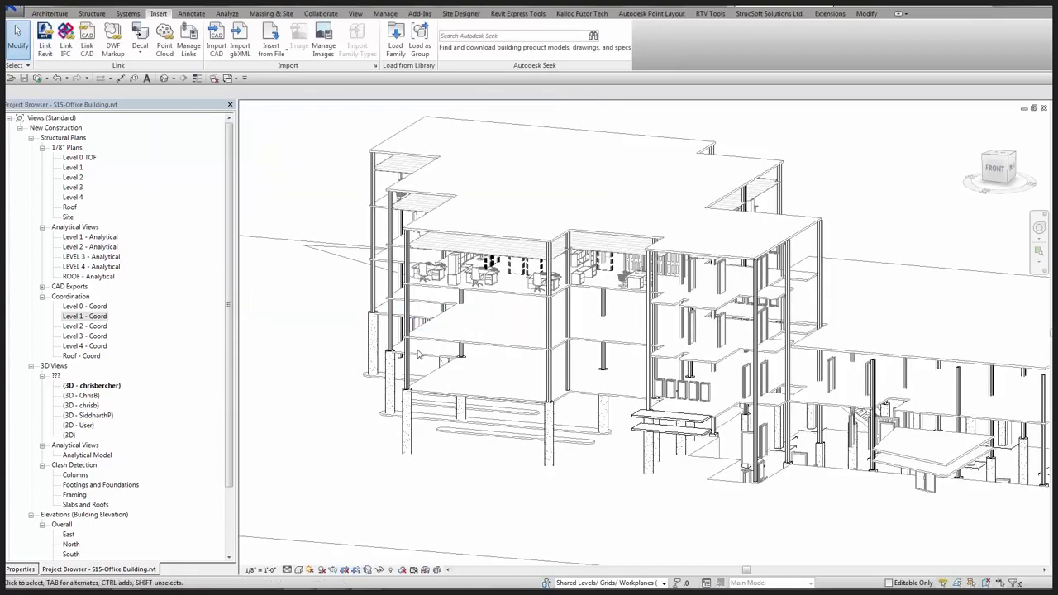
Examine the linked architectural model in 3D and in the Level 1 - Coord plan, checking it against the structural grids and columns.
scroll(432, 354, "down", 2)
middle_click_drag(552, 353, 513, 350, "shift")
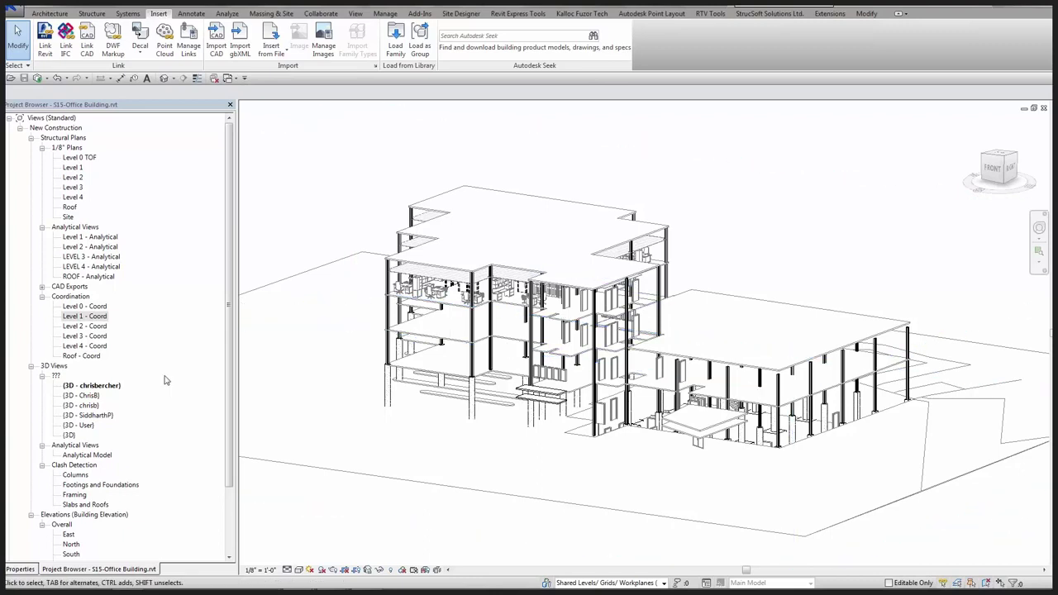
left_click(87, 317)
double_click(103, 318)
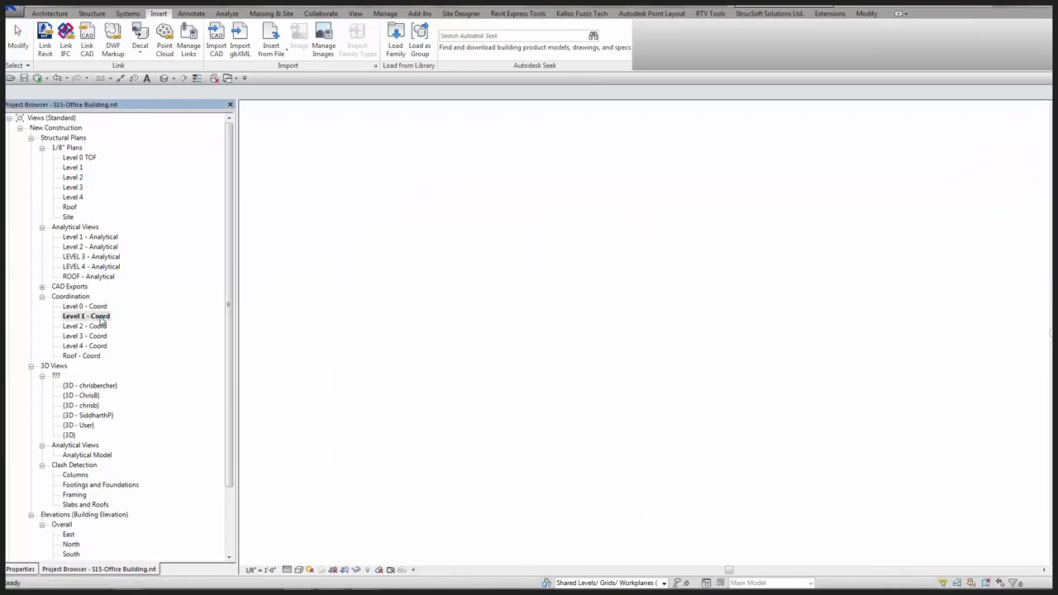
scroll(740, 244, "up", 6)
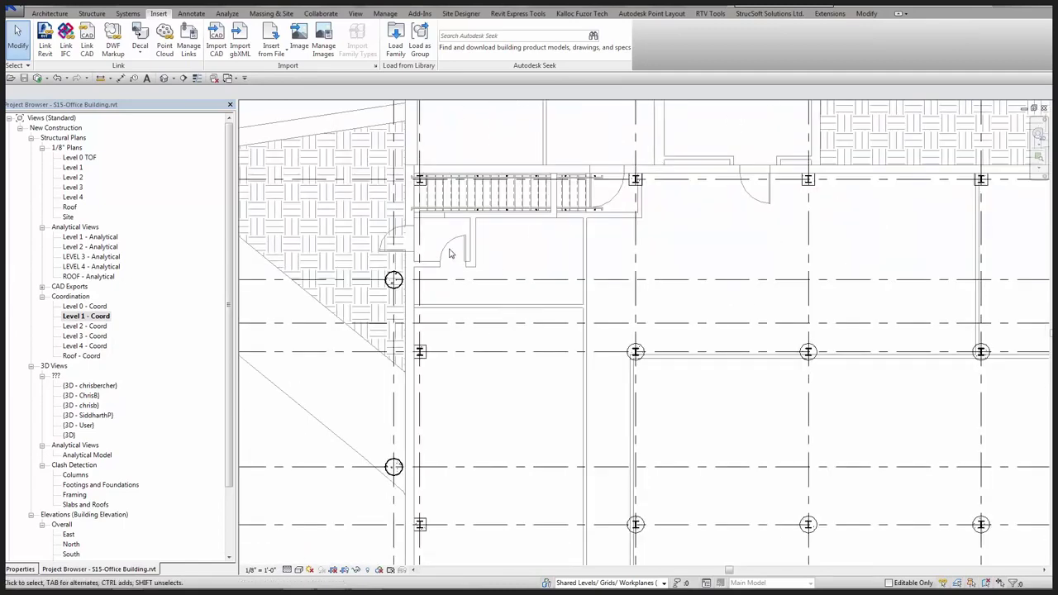
scroll(548, 359, "down", 6)
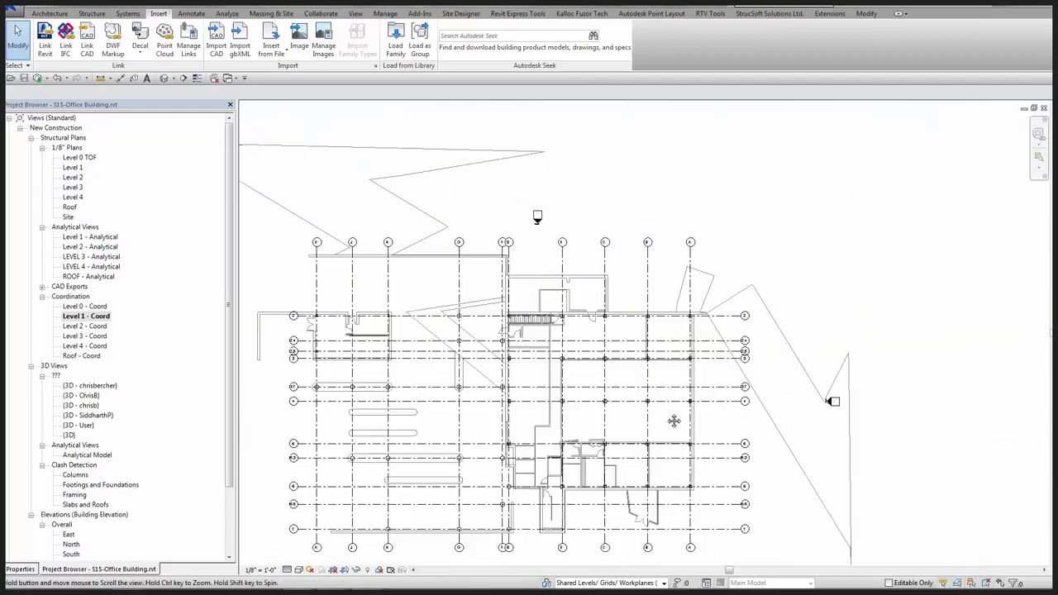
scroll(744, 385, "down", 5)
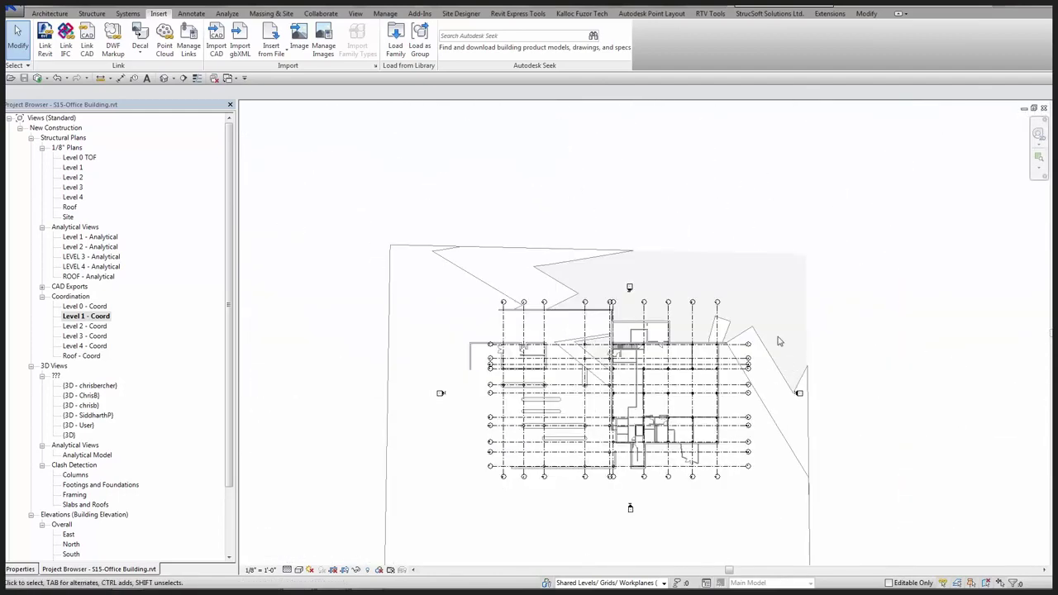
scroll(806, 356, "up", 4)
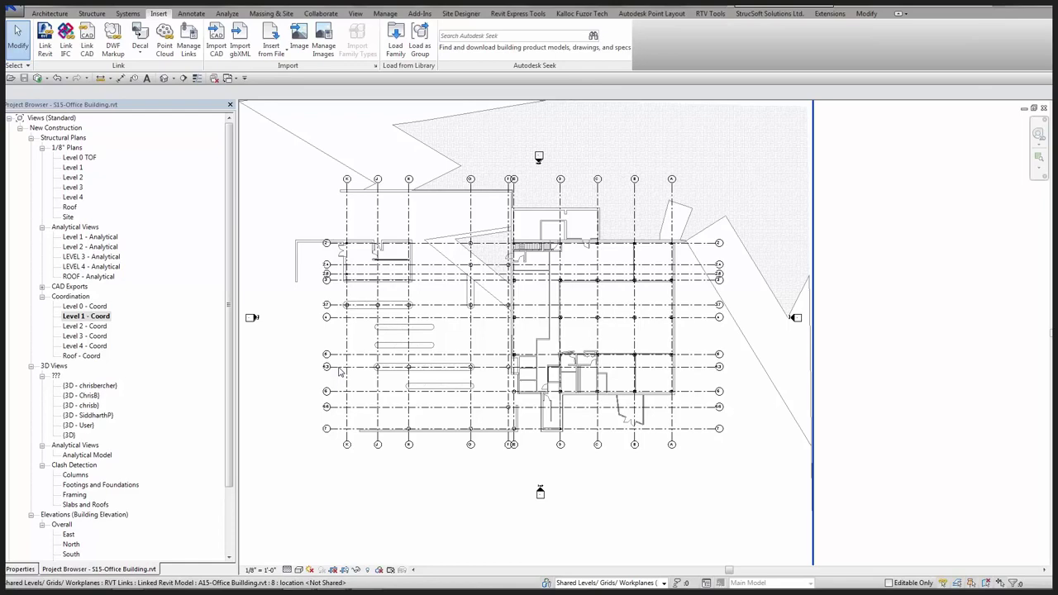
Delete the four surplus user-named 3D views listed between the current user's default 3D view and {3D}.
left_click(83, 425)
left_click(82, 397, "shift")
right_click(85, 398)
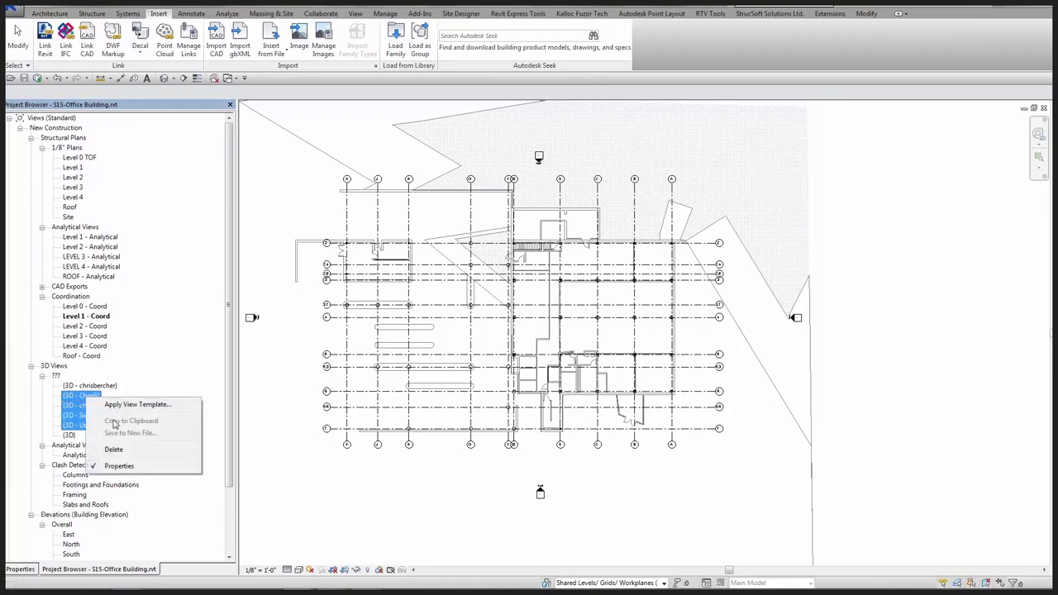
left_click(116, 451)
Open the current user's default 3D view and turn on visibility of the Walls category in its visibility/graphic overrides.
left_click(101, 386)
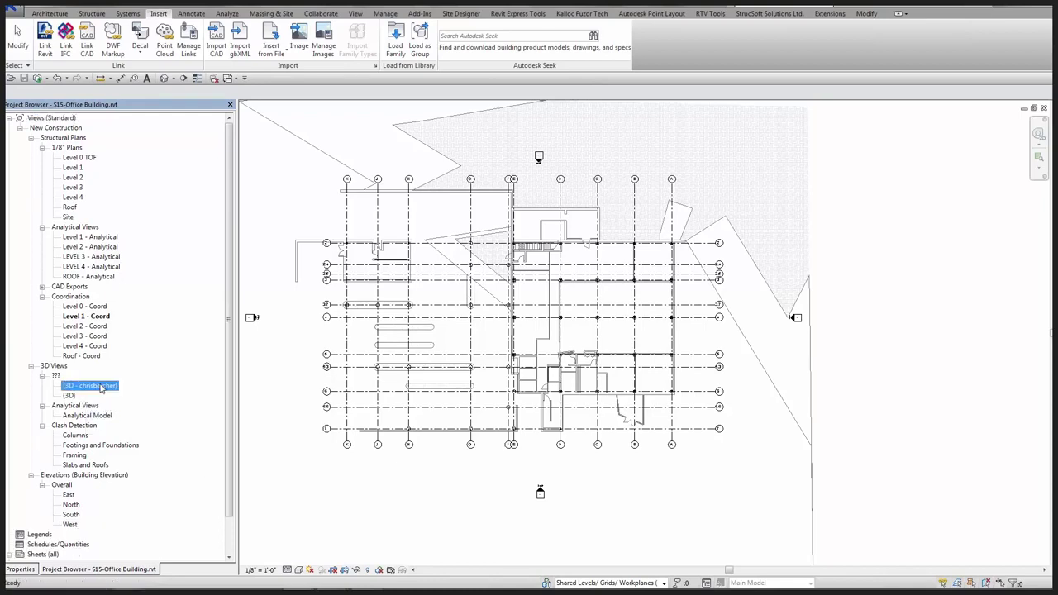
double_click(101, 386)
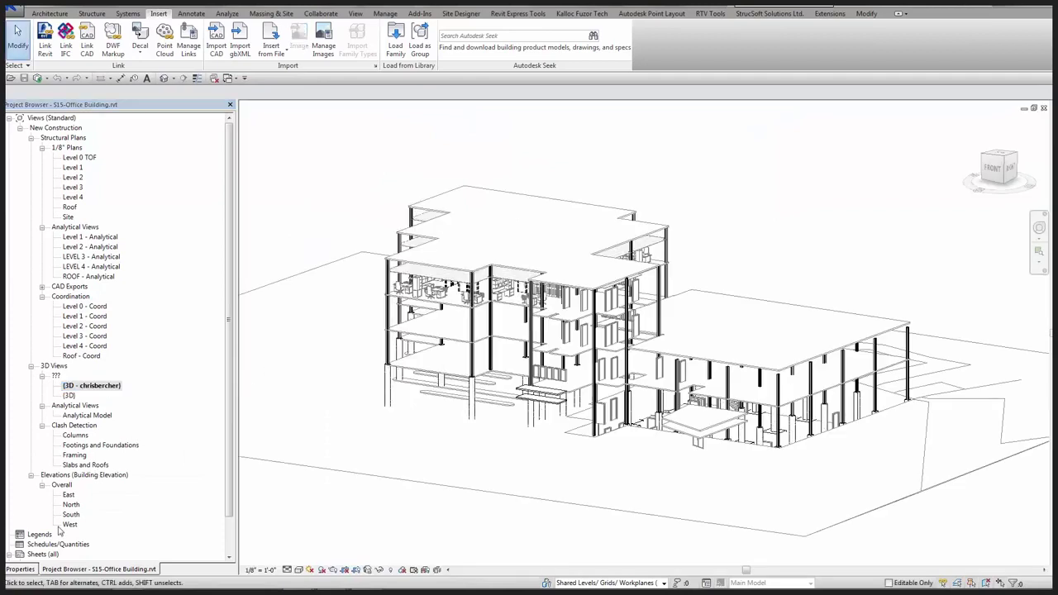
left_click(18, 570)
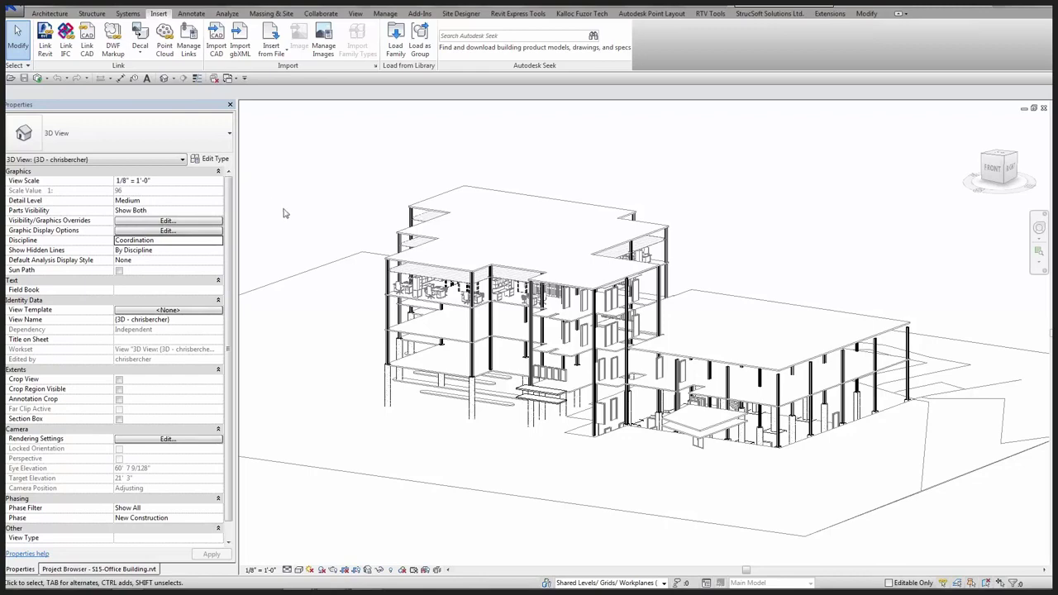
key("v")
key("v")
left_click(381, 320)
scroll(373, 330, "down", 4)
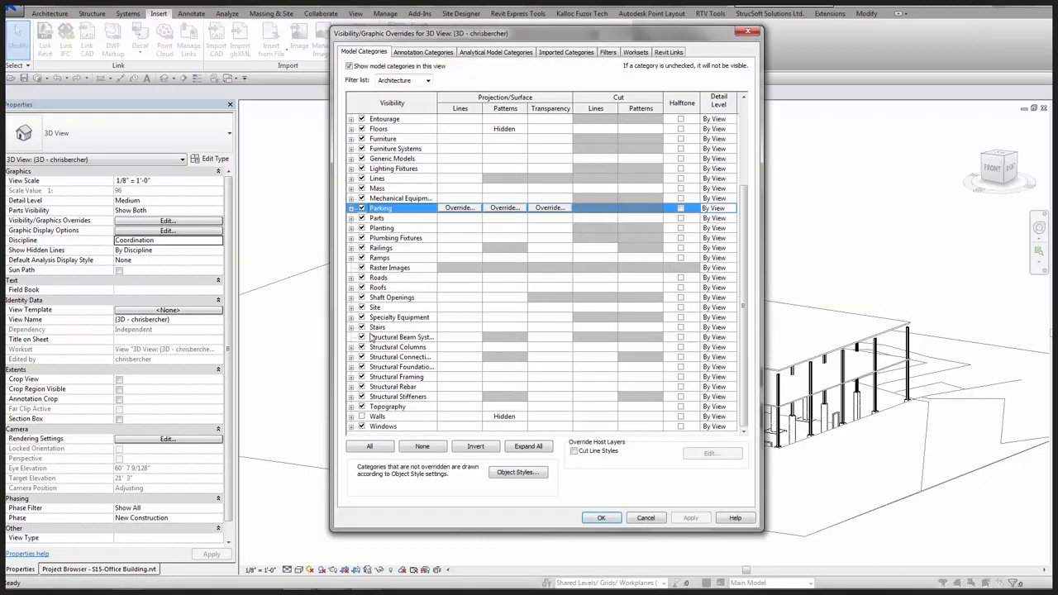
left_click(362, 417)
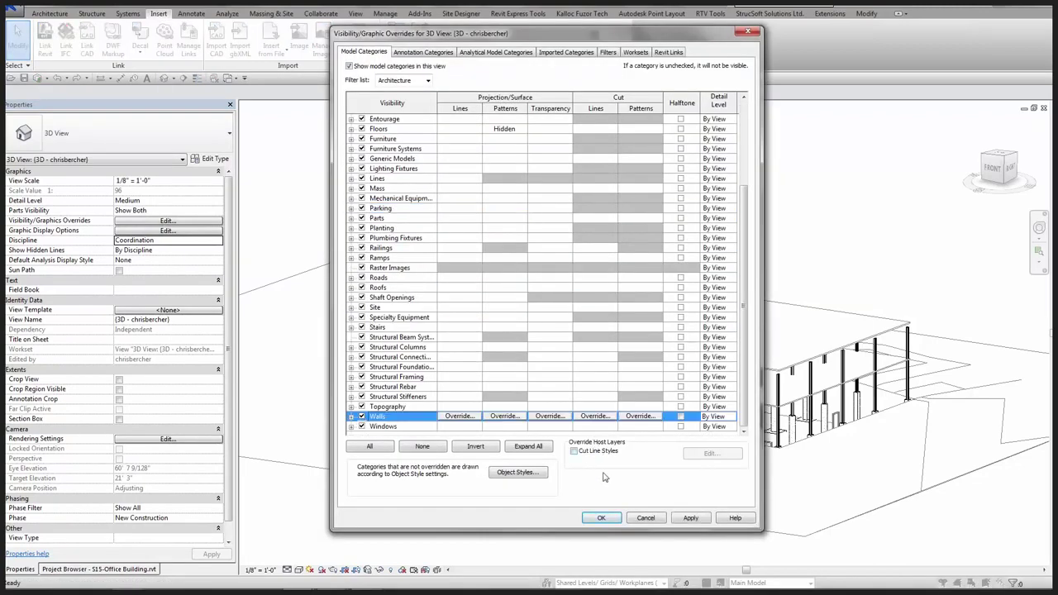
left_click(601, 518)
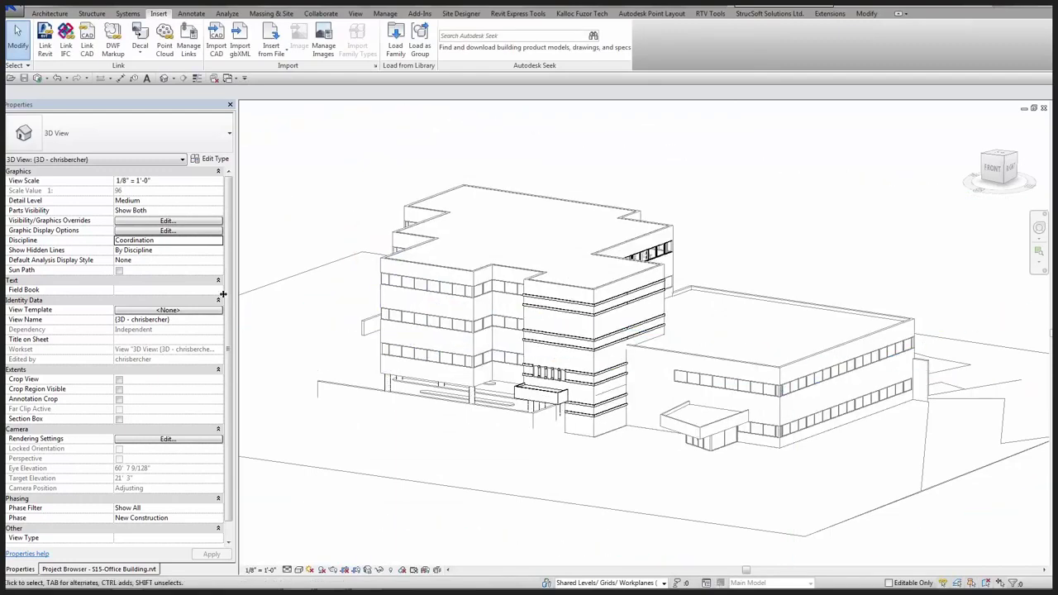
Examine the linked building with the 3D view's discipline set to Structural, and restore the discipline to Coordination.
left_click(219, 240)
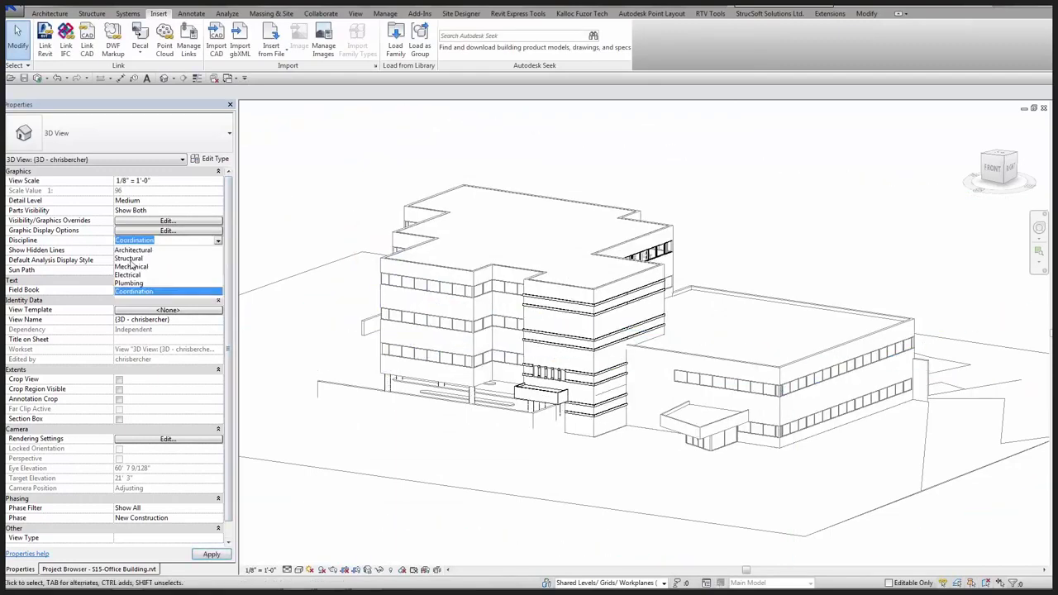
left_click(130, 258)
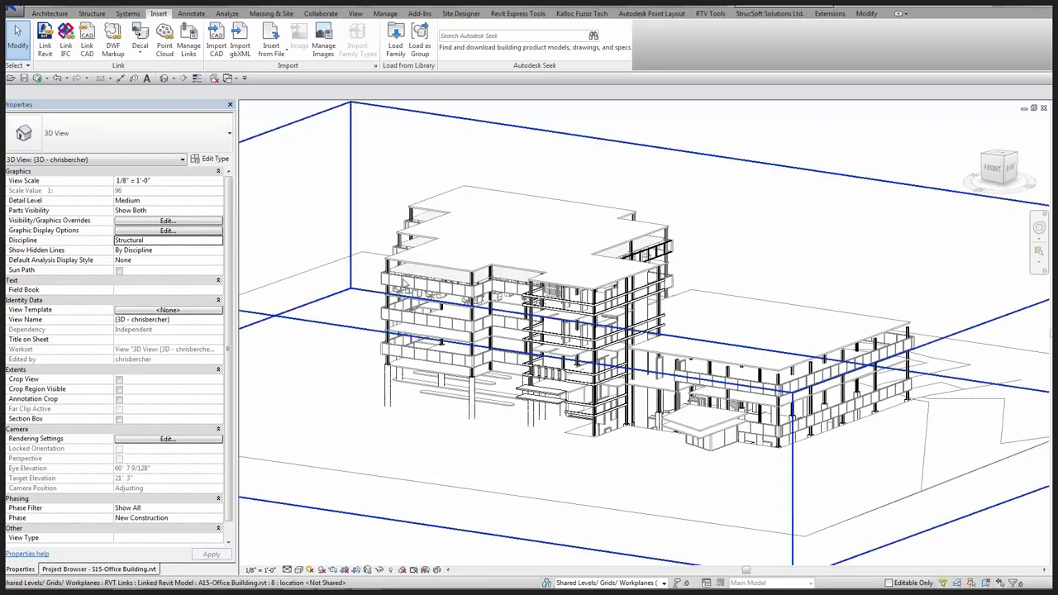
scroll(404, 283, "up", 4)
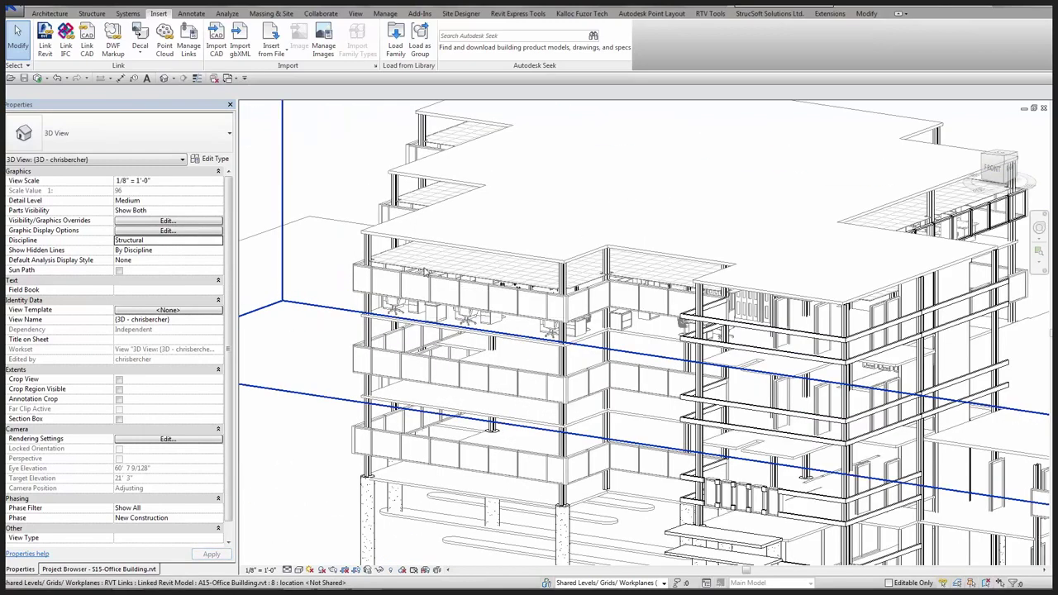
left_click(425, 271)
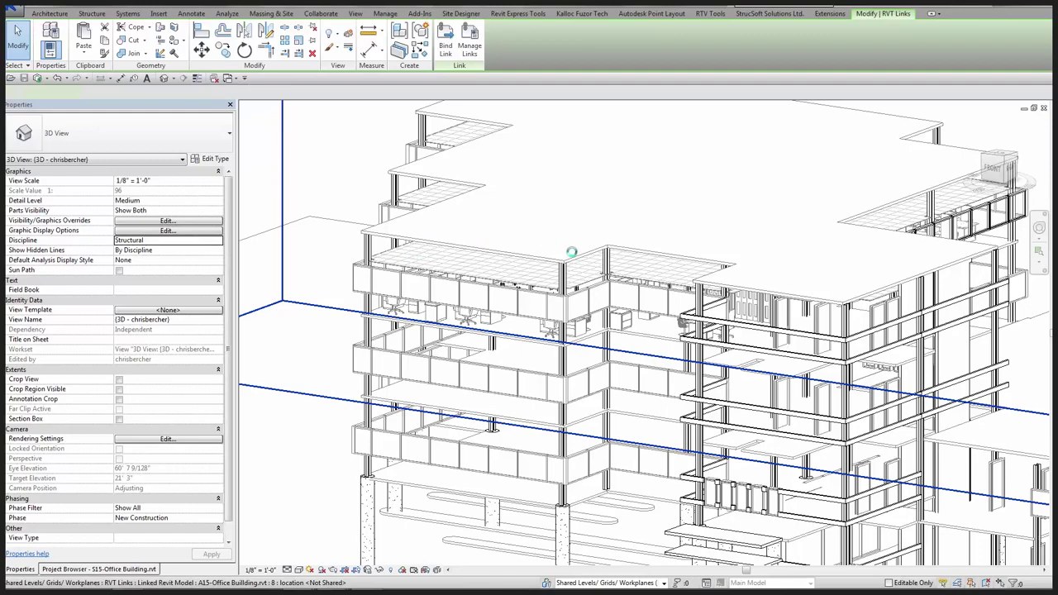
key("Escape")
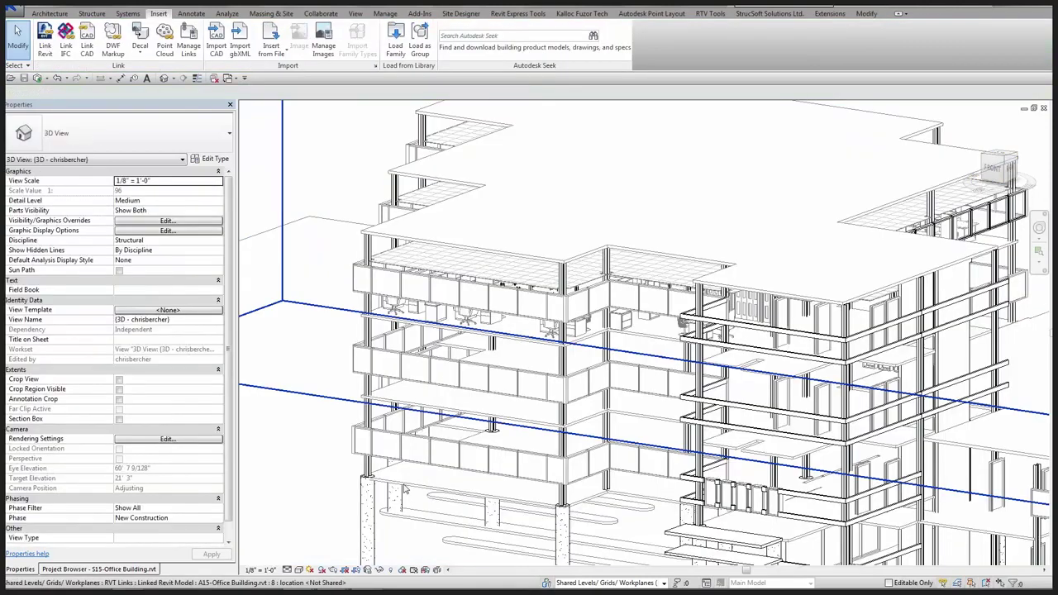
mouse_move(566, 420)
middle_mouse_down()
mouse_move(494, 346)
mouse_move(406, 406)
middle_mouse_up()
middle_click_drag(459, 456, 472, 481)
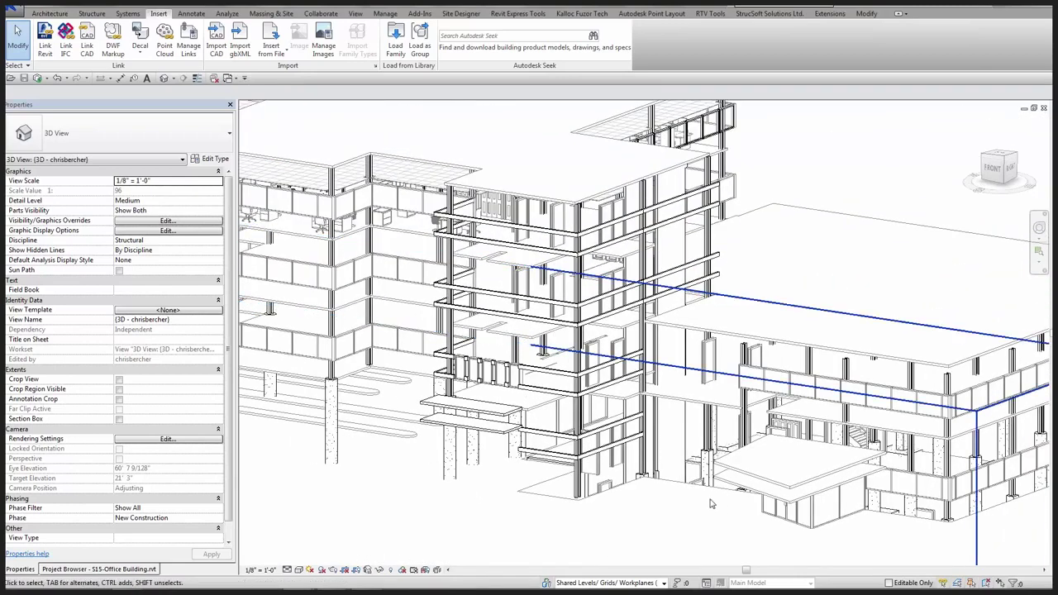
scroll(681, 499, "down", 6)
middle_click_drag(687, 503, 666, 530, "shift")
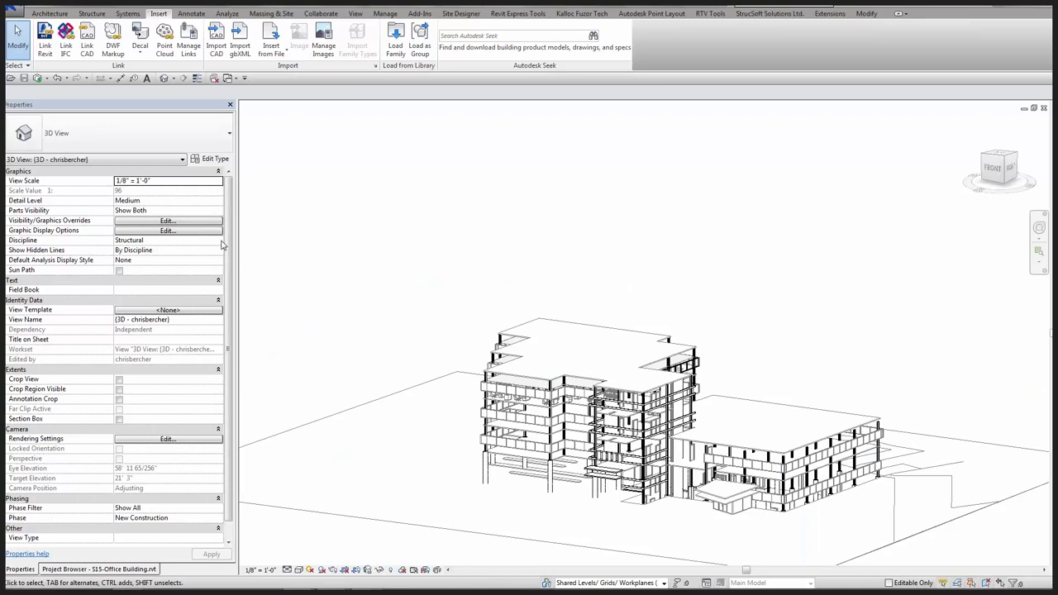
left_click(218, 241)
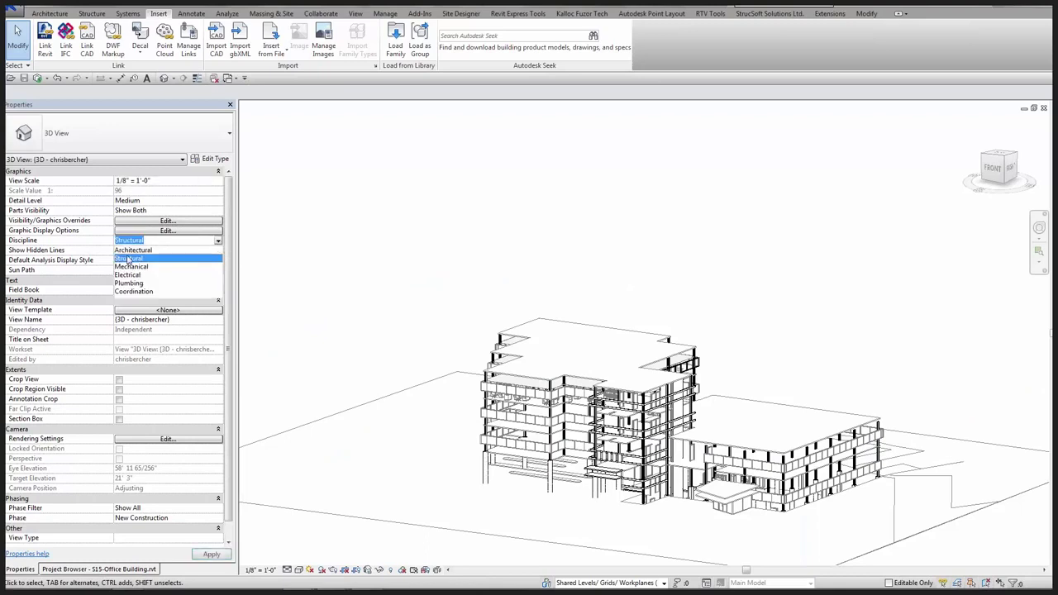
left_click(133, 291)
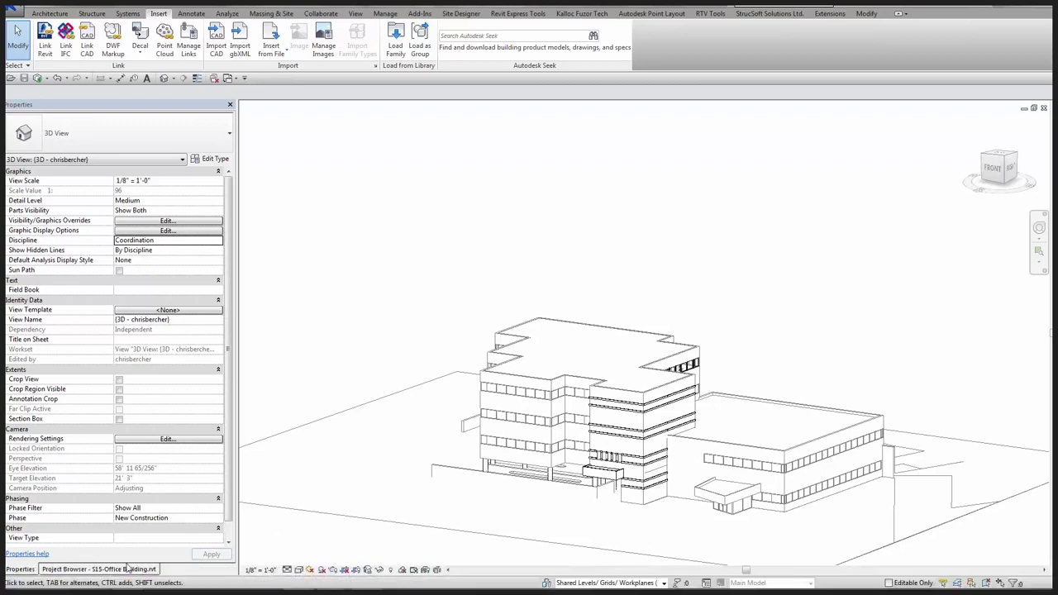
Open the Level 1 - Coord plan and start Copy/Monitor on the linked architectural model.
left_click(122, 570)
double_click(91, 316)
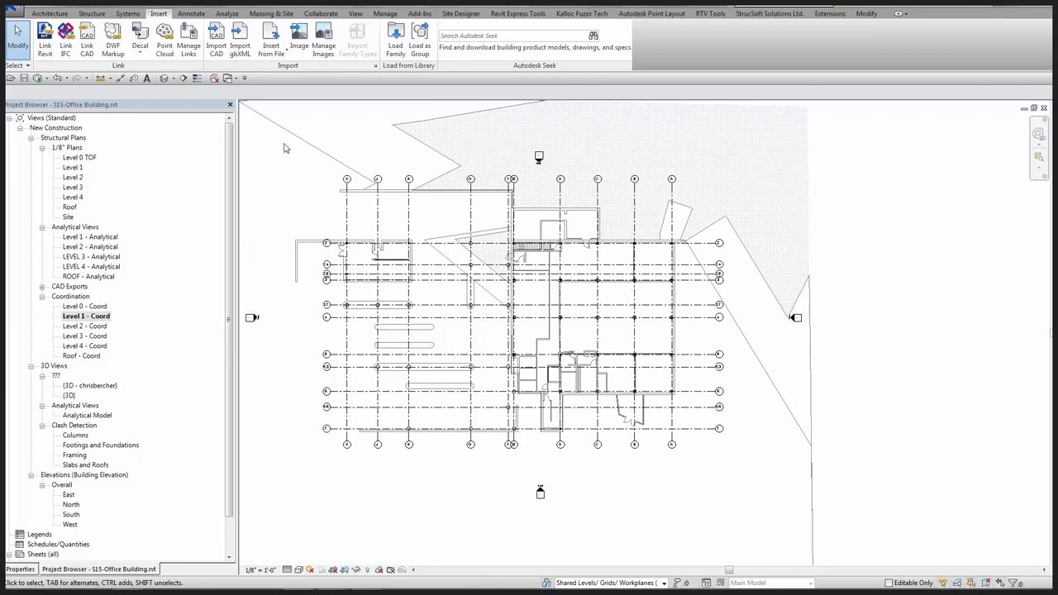
scroll(421, 17, "up", 1)
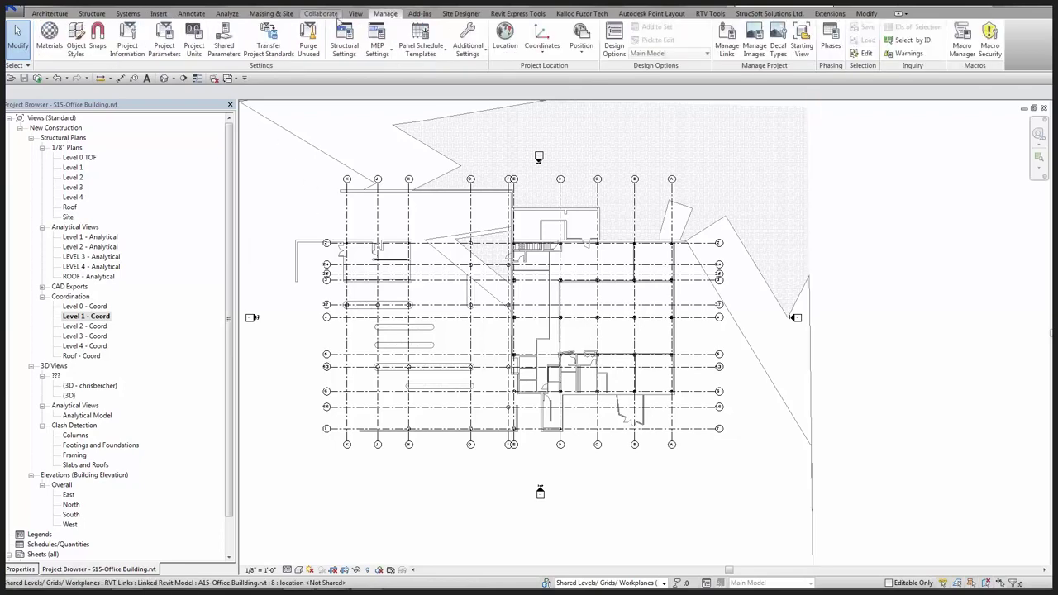
left_click(329, 15)
left_click(380, 42)
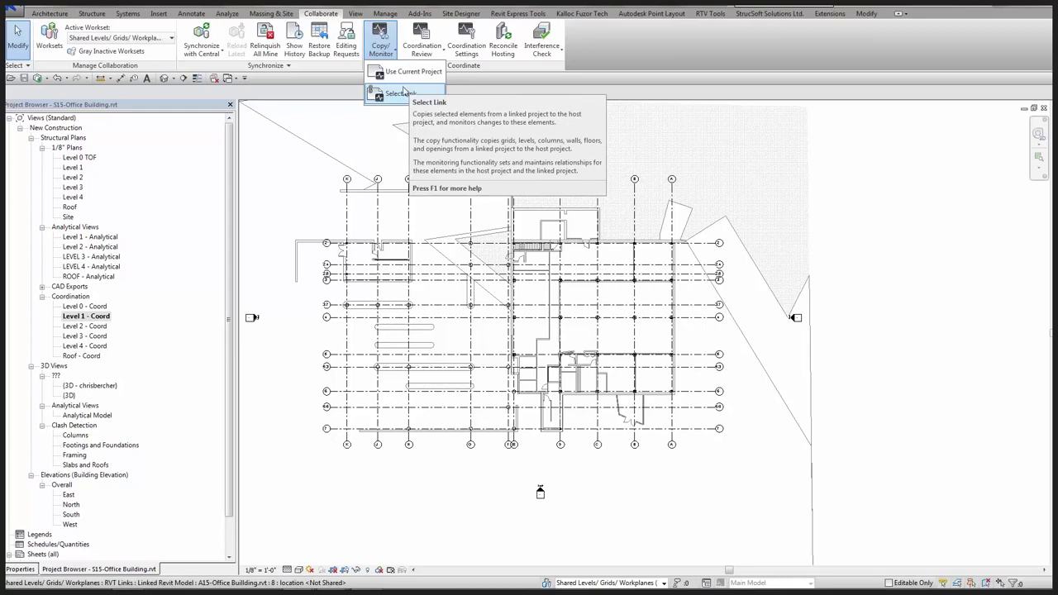
left_click(400, 93)
left_click(350, 189)
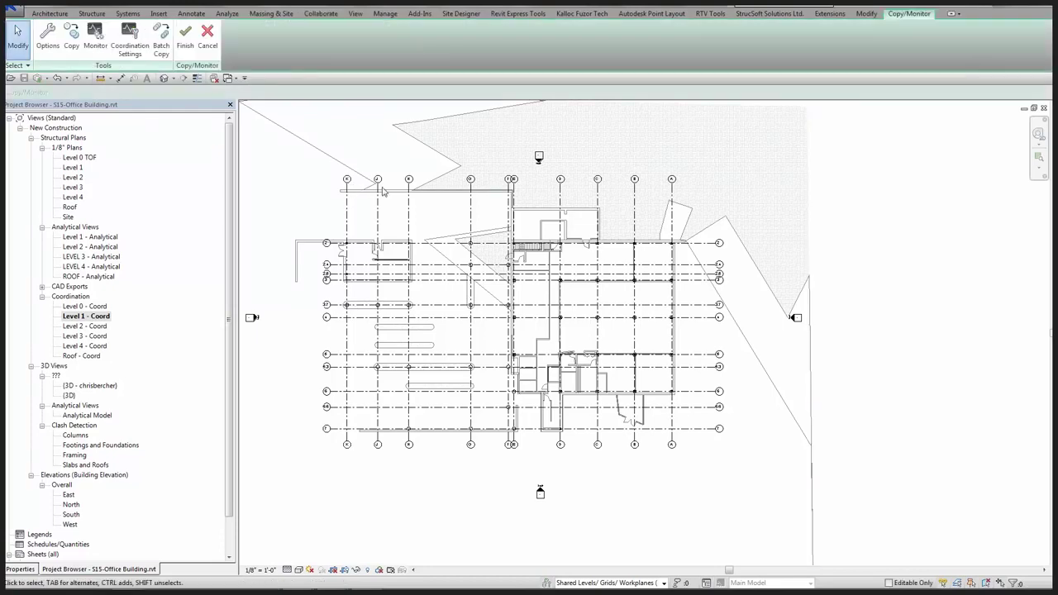
Review the Copy/Monitor options for levels, grids, columns, walls and floors, comparing original and new types and the additional copy parameters.
left_click(50, 48)
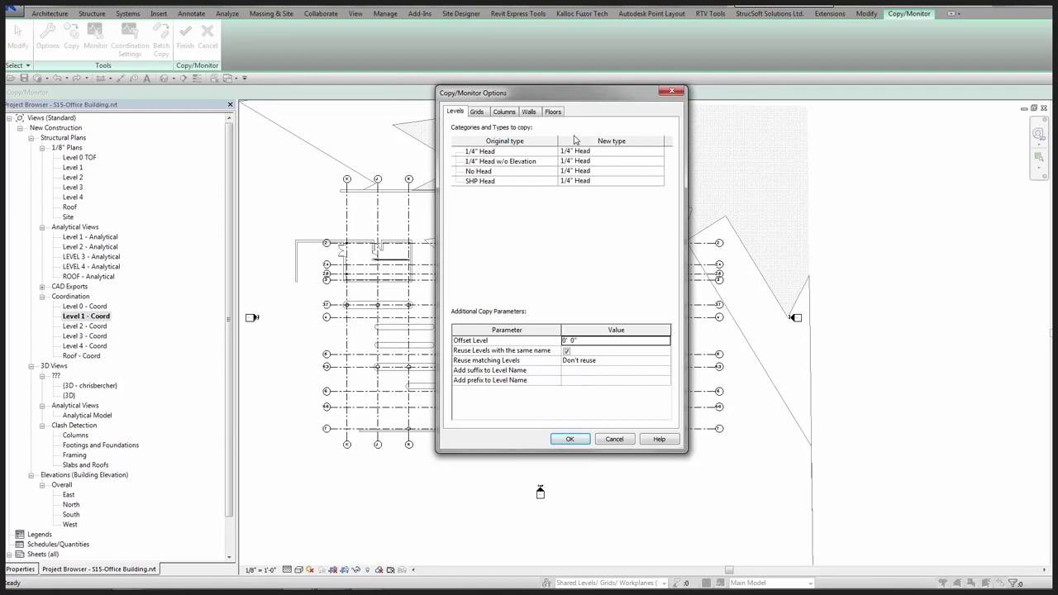
left_click(478, 112)
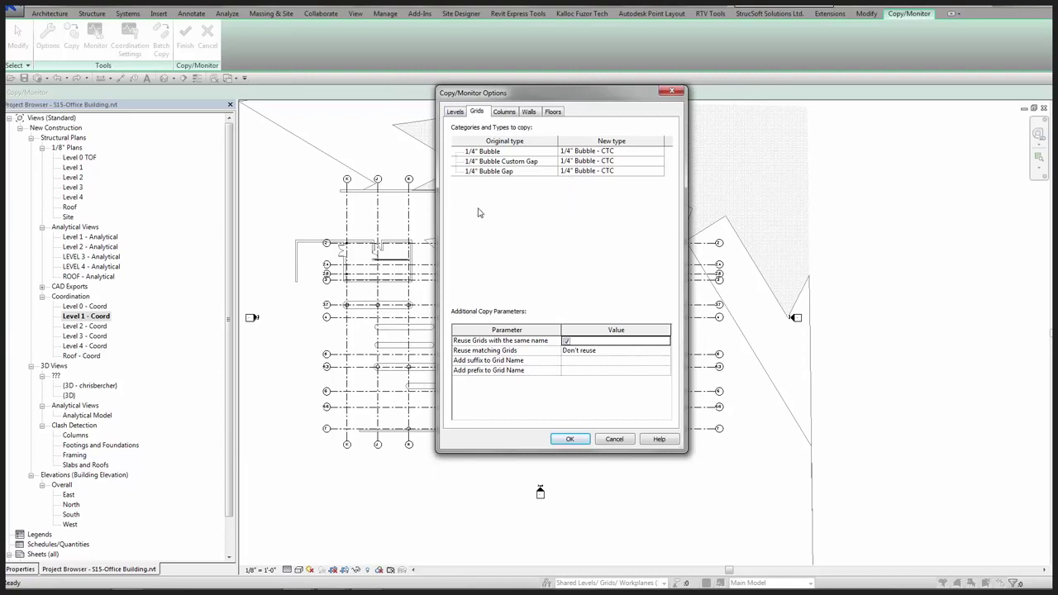
left_click(504, 112)
left_click(529, 112)
left_click(553, 111)
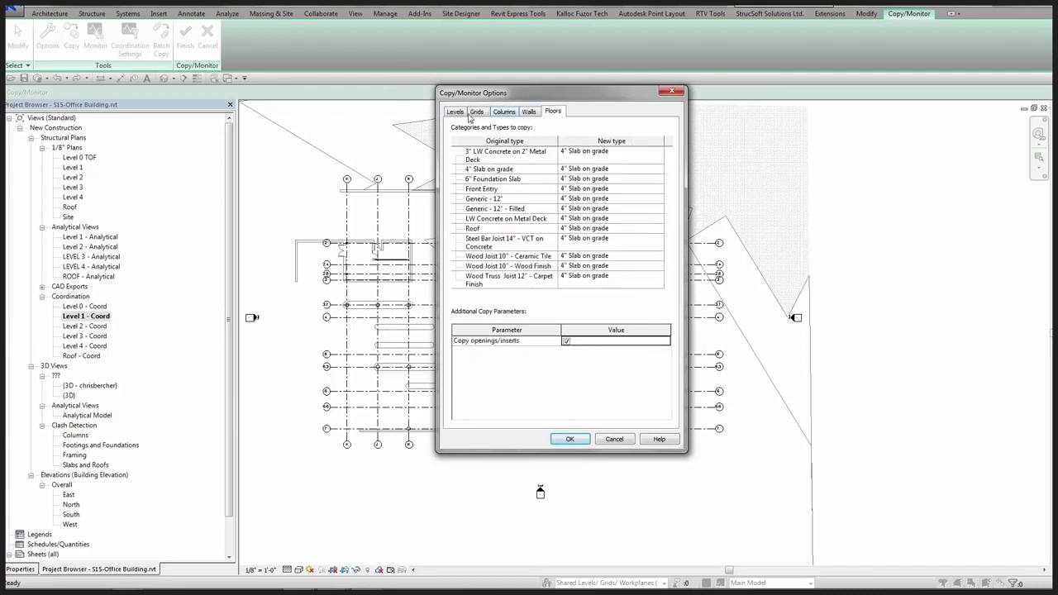
left_click(532, 112)
left_click(507, 114)
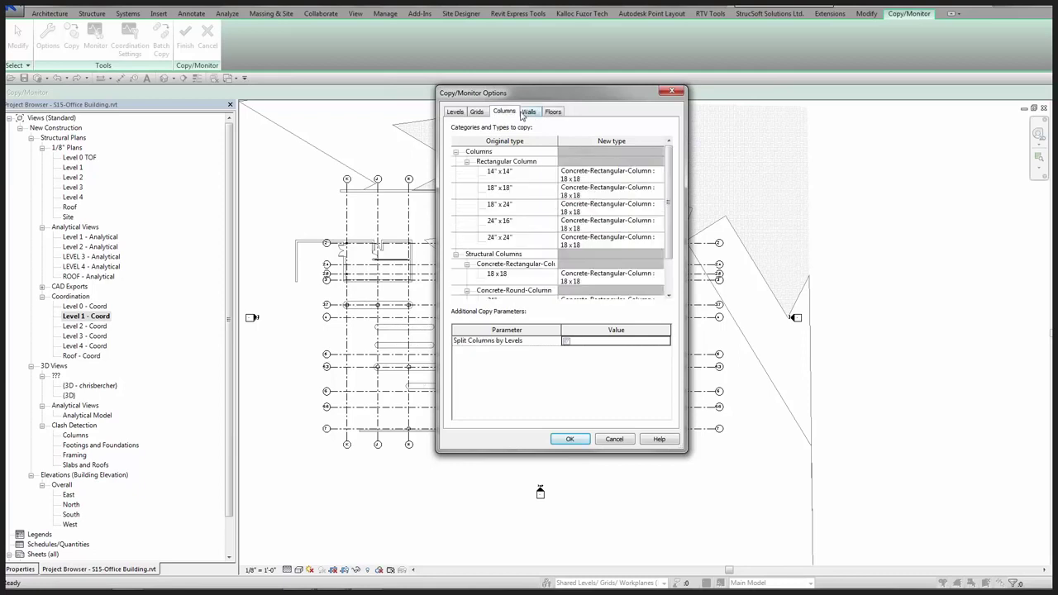
left_click(528, 113)
left_click(552, 112)
left_click(506, 113)
left_click(530, 112)
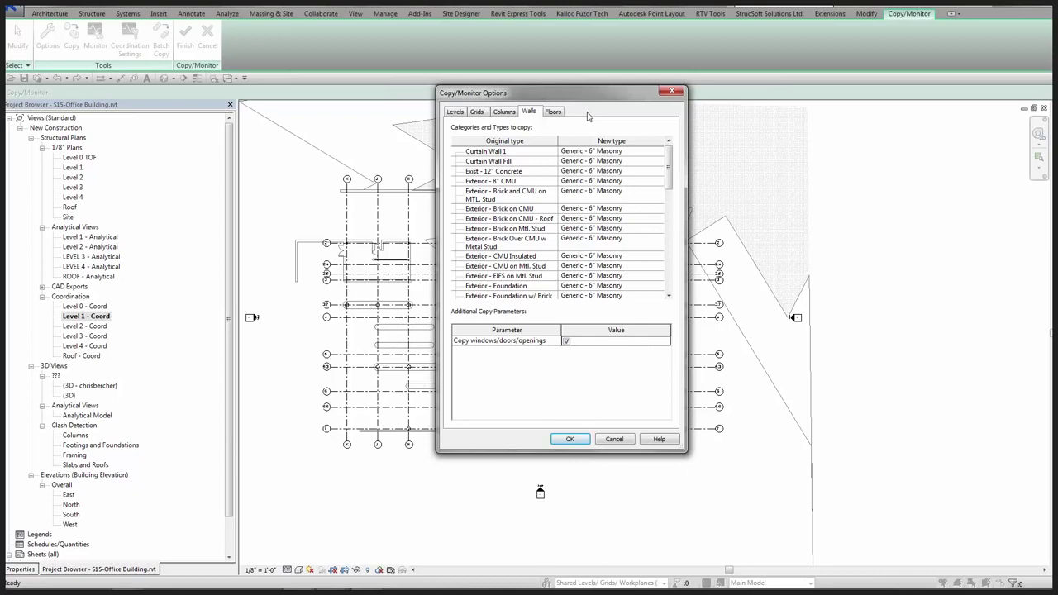
left_click(504, 112)
left_click(552, 112)
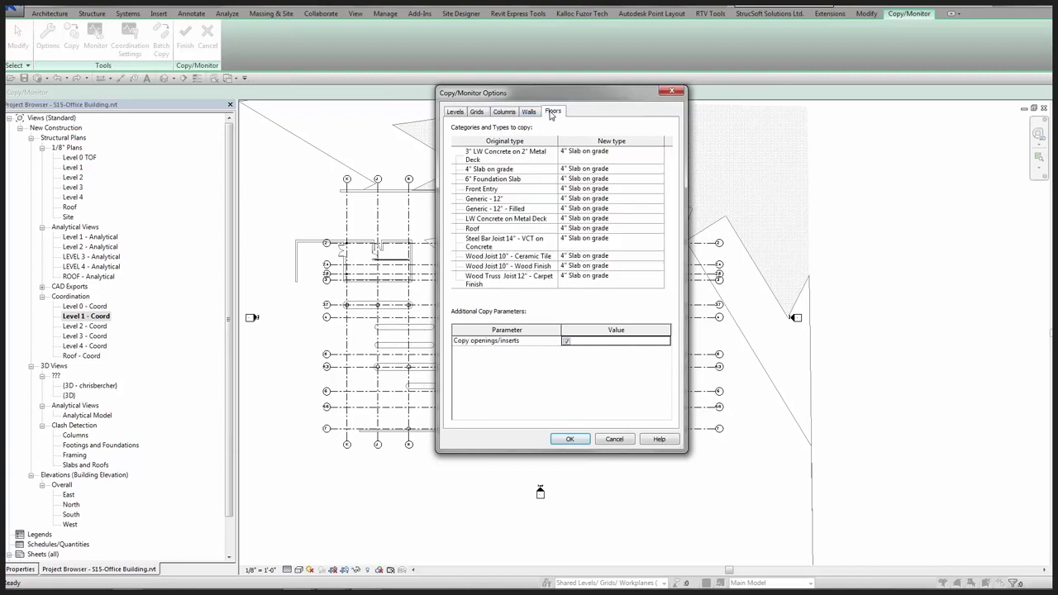
left_click(456, 112)
left_click(504, 112)
left_click(480, 111)
left_click(562, 441)
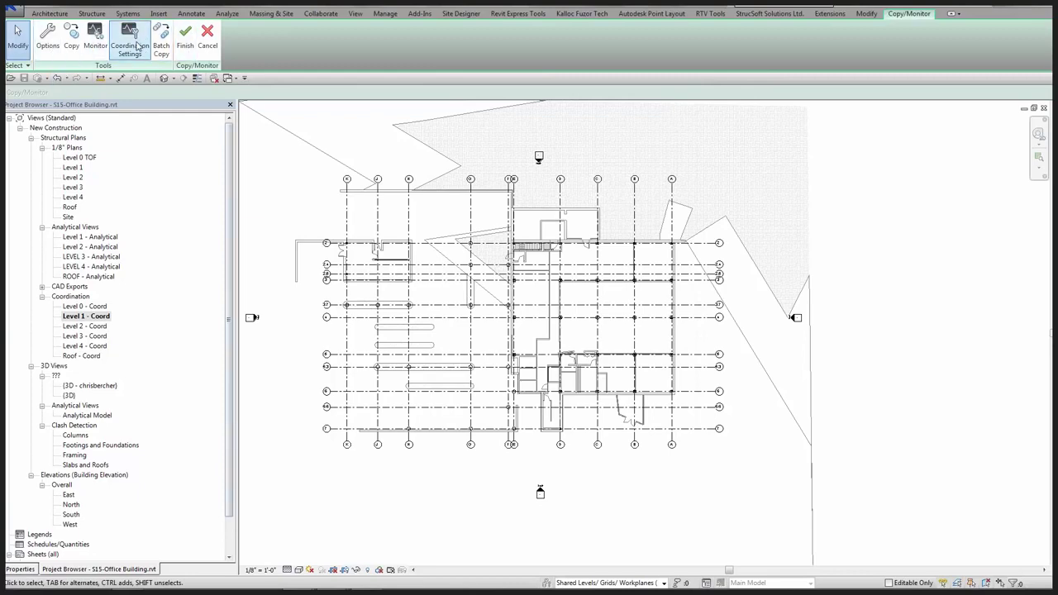
Copy only the grids from the linked architectural model with Multiple selection, filtering out the floors, structural columns and walls.
left_click(71, 40)
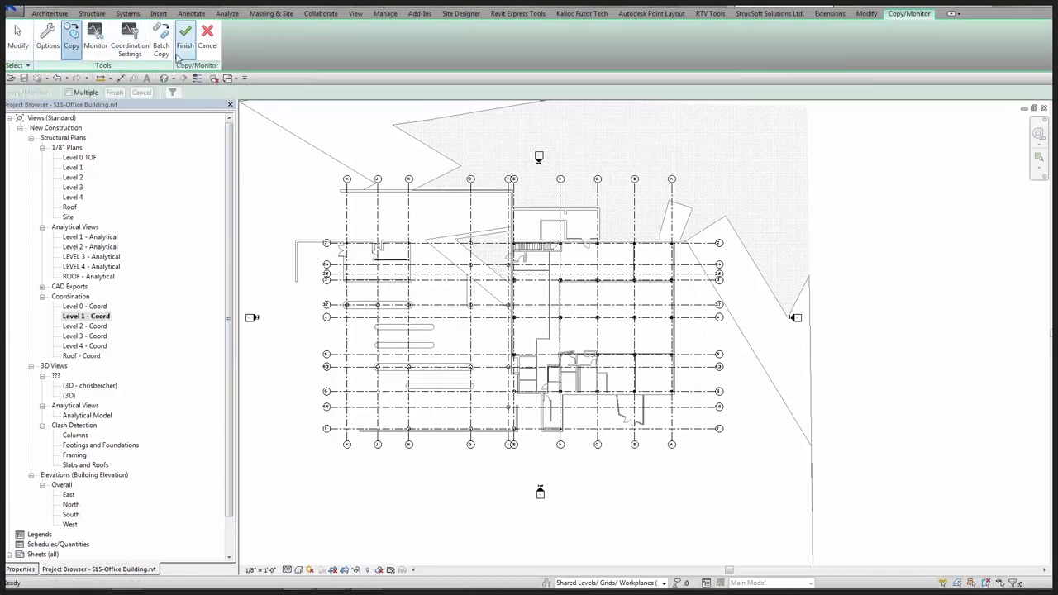
left_click(90, 92)
left_click_drag(748, 458, 319, 190)
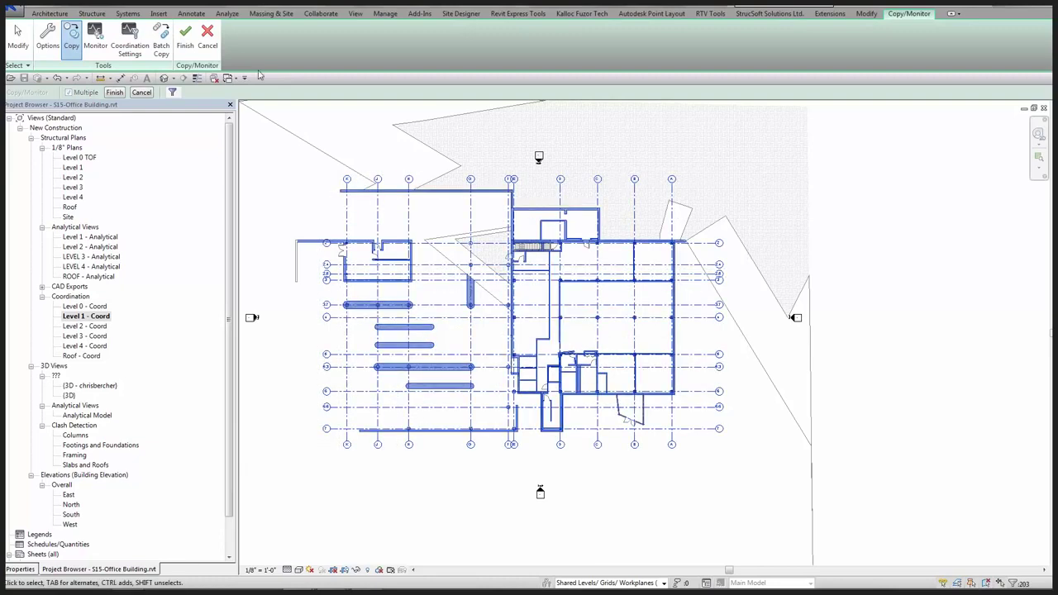
left_click(172, 92)
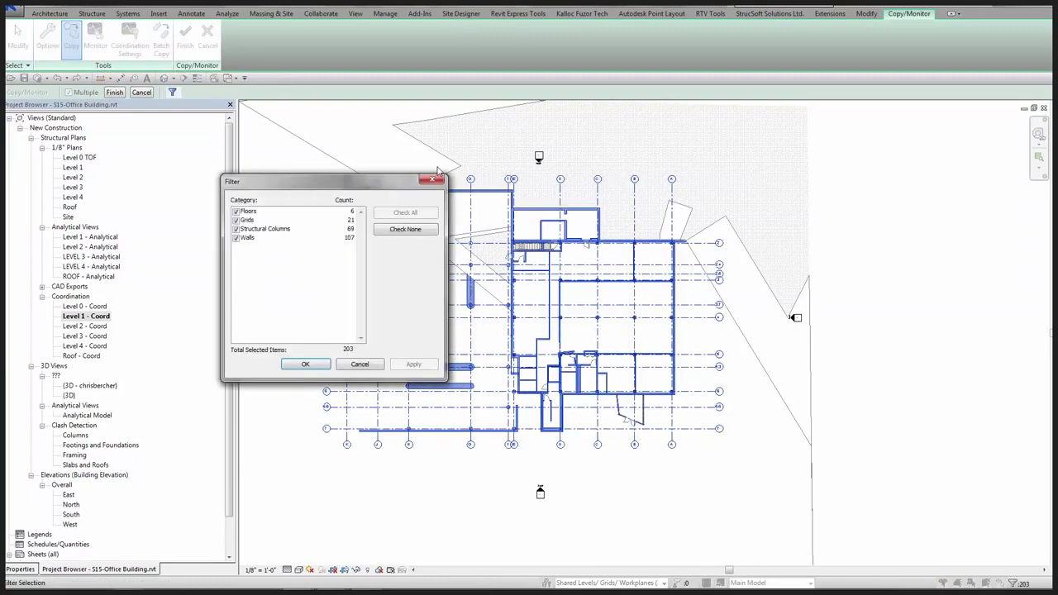
left_click(407, 229)
left_click(237, 220)
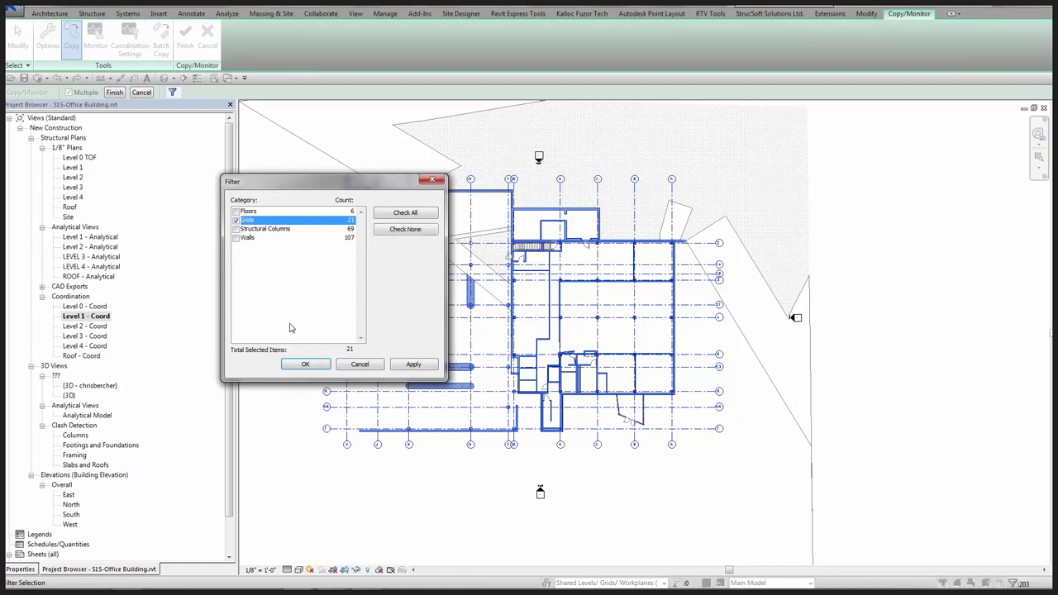
left_click(306, 365)
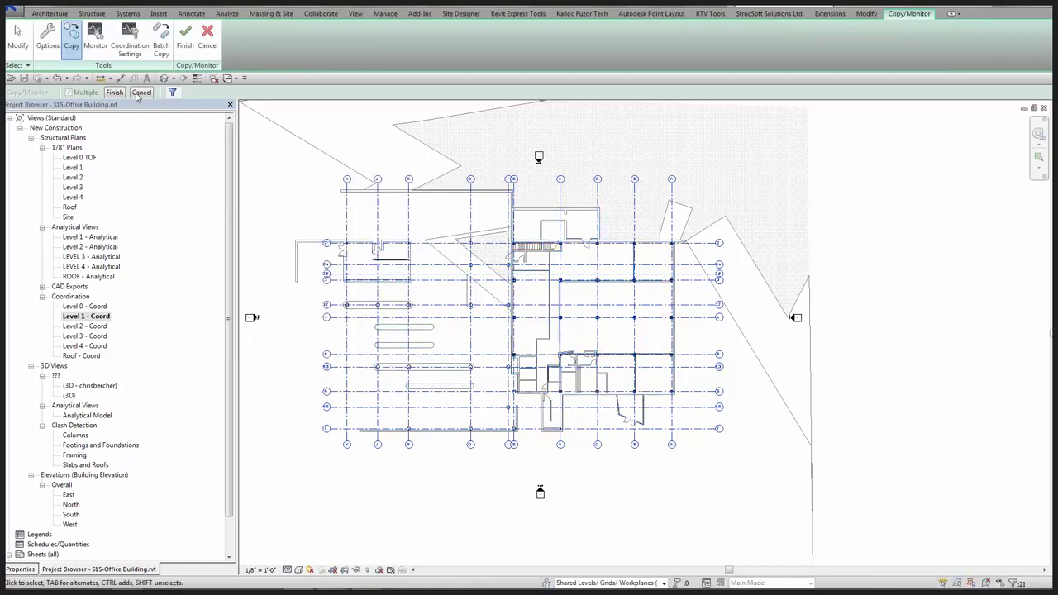
left_click(108, 93)
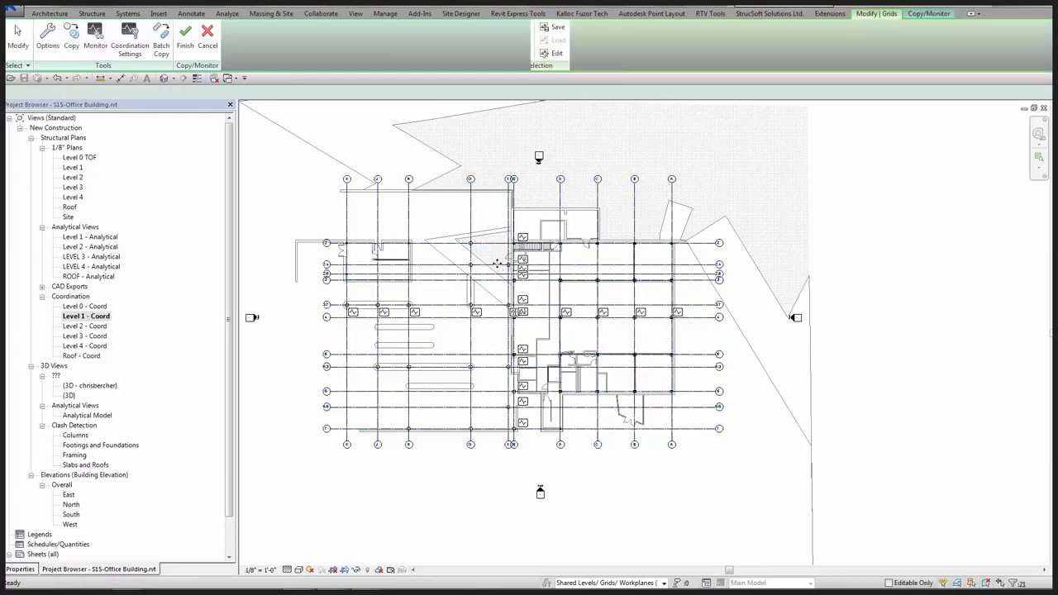
scroll(484, 319, "up", 3)
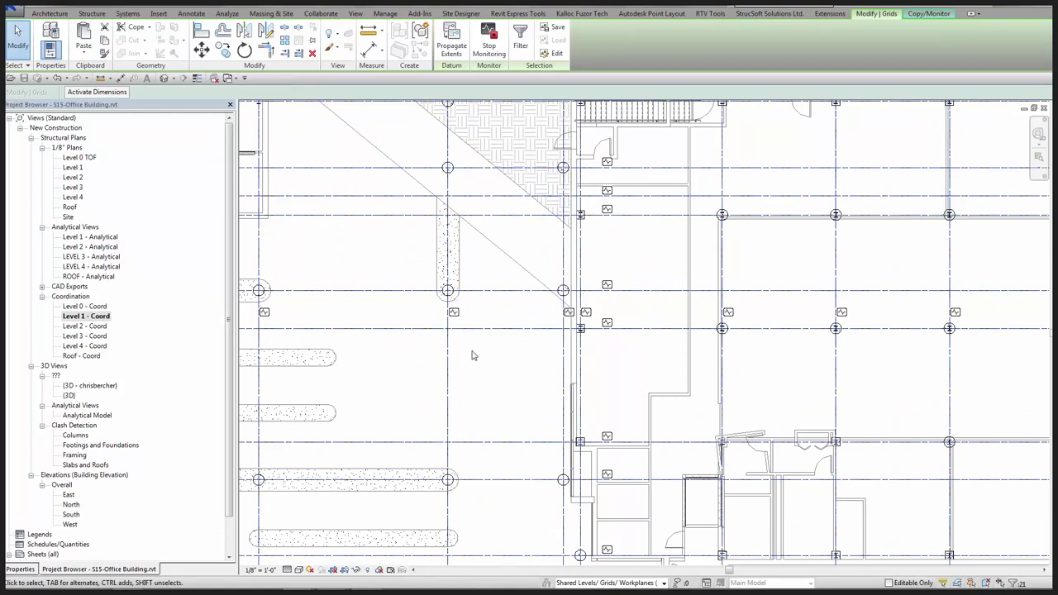
key("Escape")
scroll(475, 371, "down", 2)
middle_click_drag(476, 371, 472, 342)
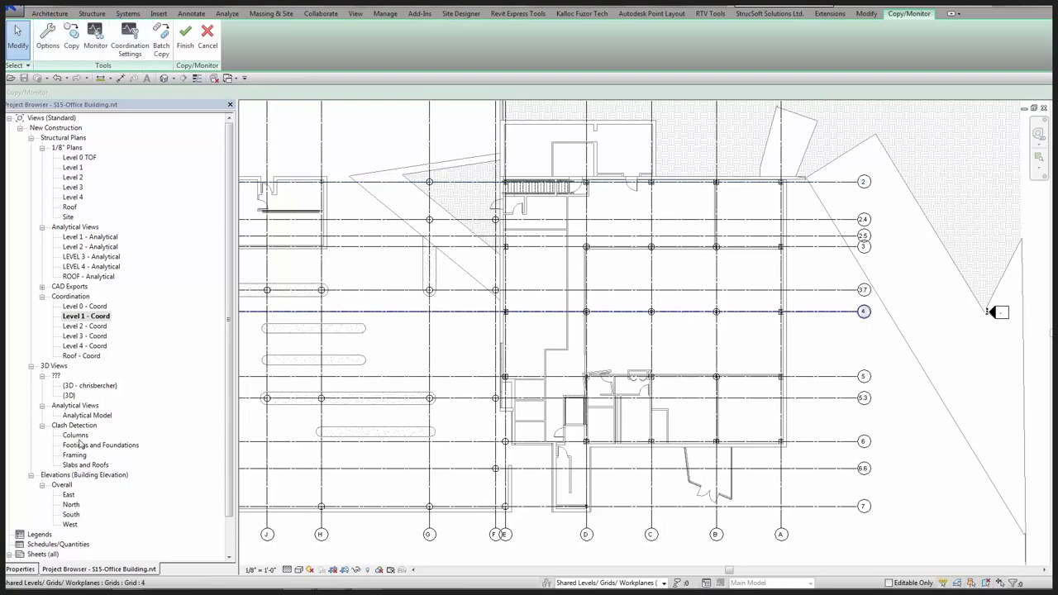
Open the East elevation and monitor the ROOF and LEVEL 4 levels against their counterparts in the linked architectural model.
double_click(69, 494)
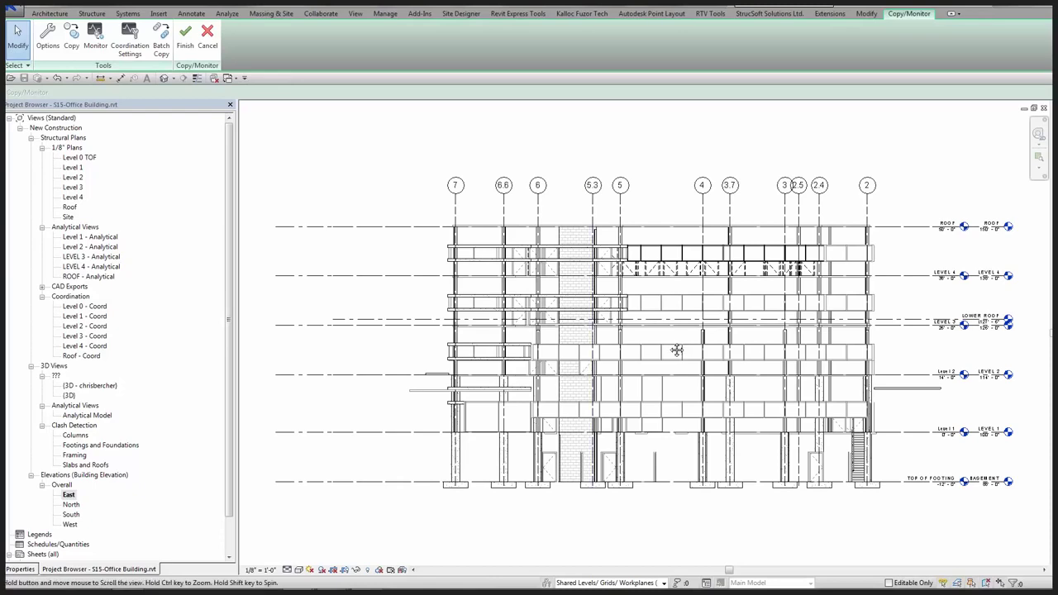
middle_click_drag(676, 349, 274, 315)
middle_click_drag(659, 324, 518, 324)
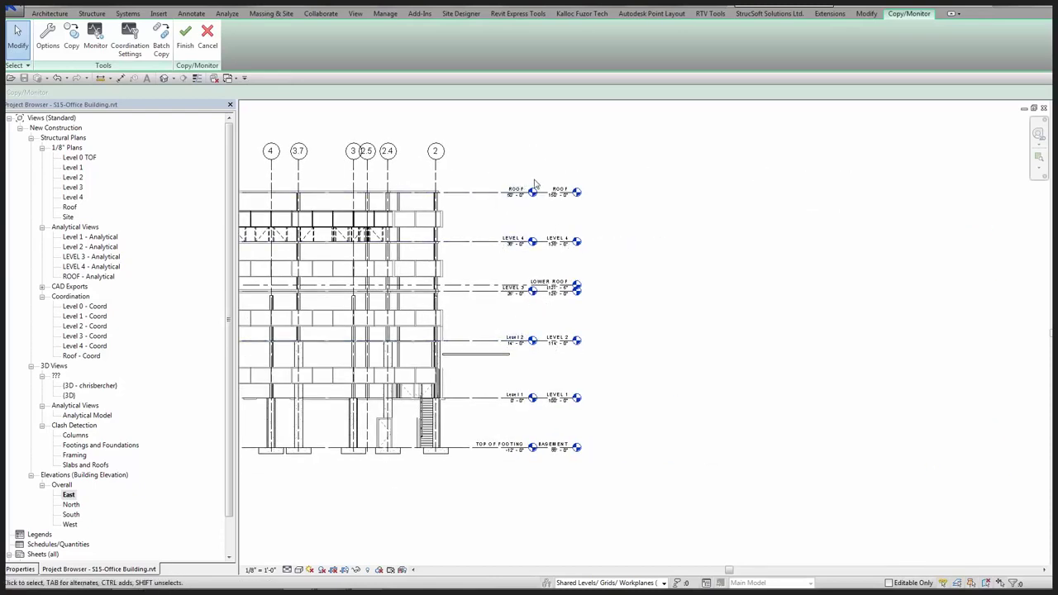
scroll(579, 181, "up", 3)
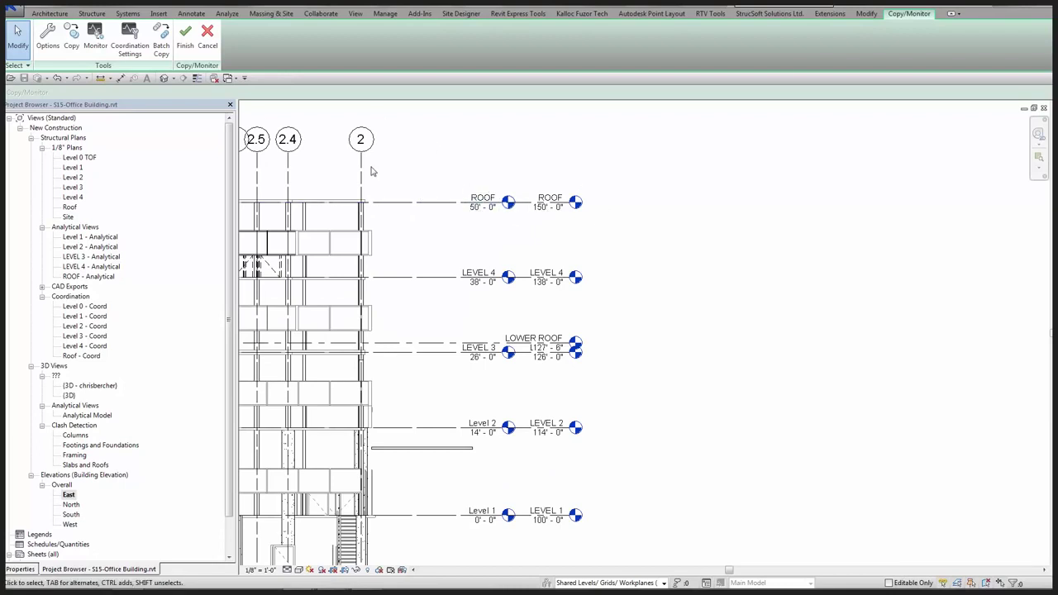
left_click(98, 38)
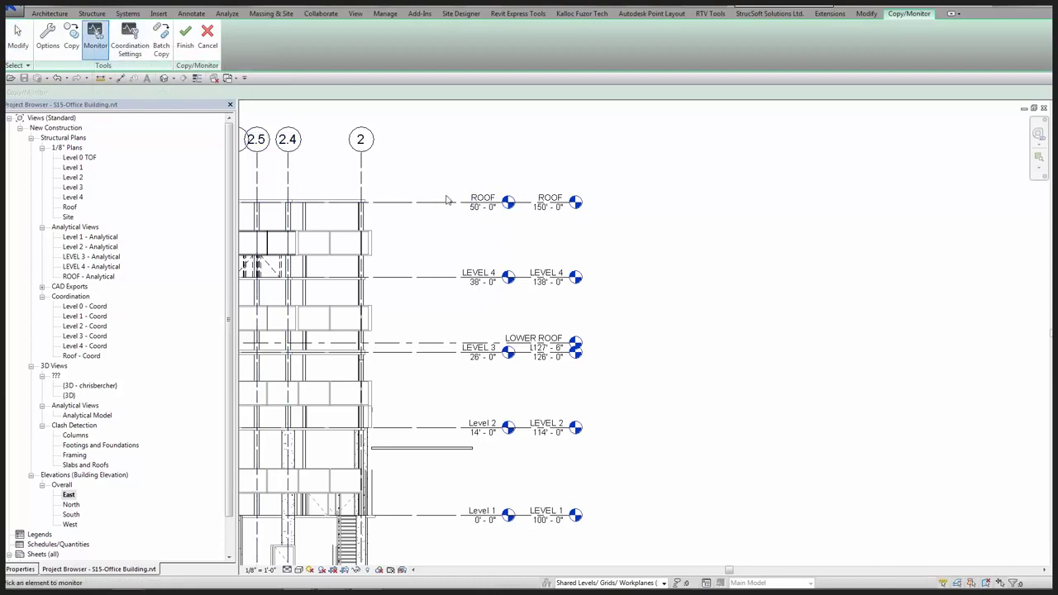
left_click(550, 203)
left_click(440, 281)
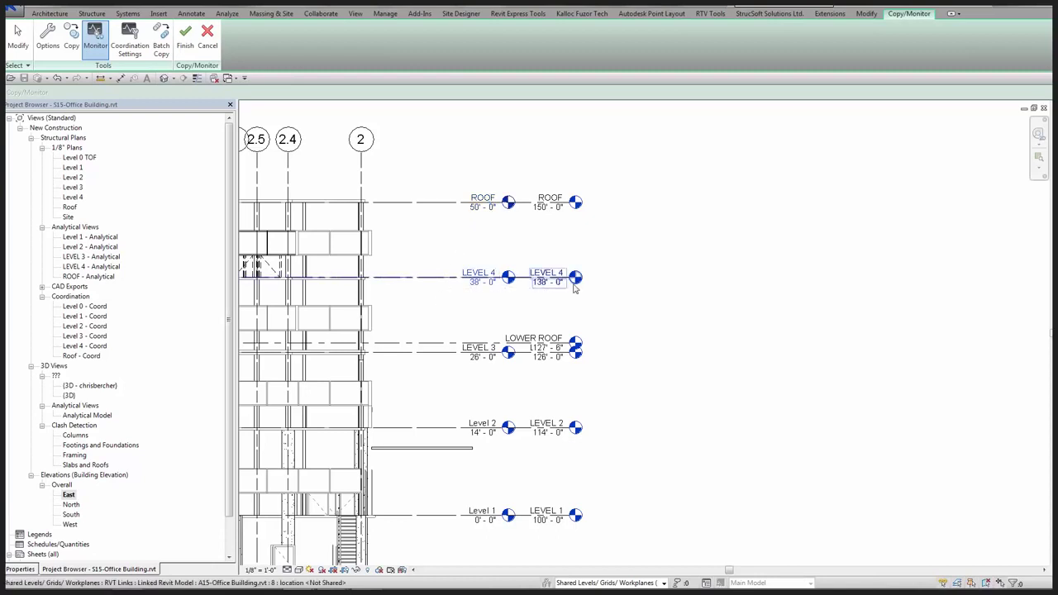
left_click(539, 281)
Monitor Levels 3, 2 and 1 against their linked counterparts and TOP OF FOOTING against the linked BASEMENT level, and finish Copy/Monitor.
middle_click_drag(573, 352, 586, 291)
left_click(464, 296)
left_click(543, 297)
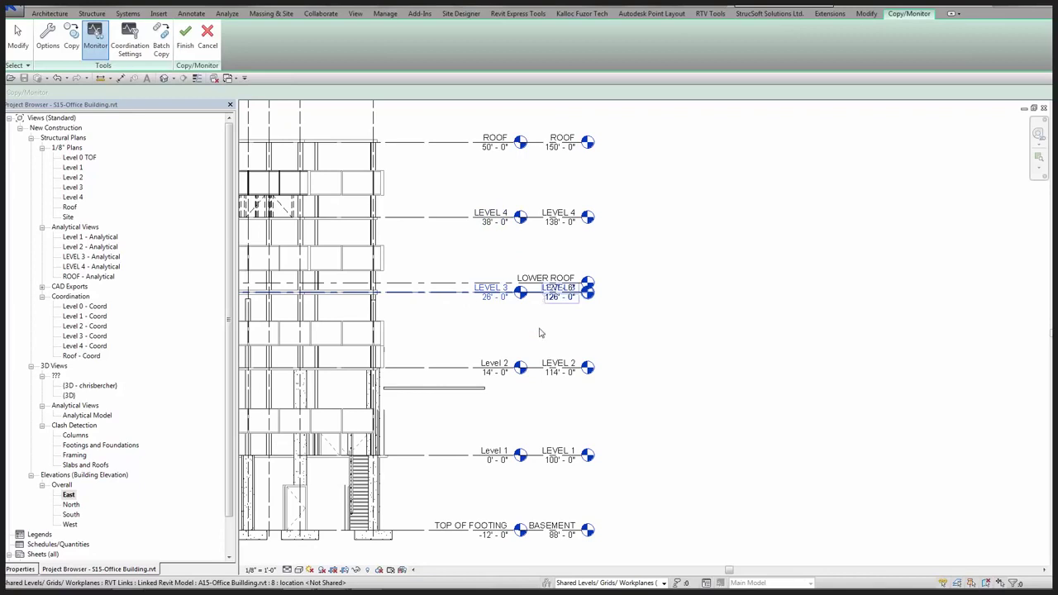
left_click(461, 368)
left_click(559, 372)
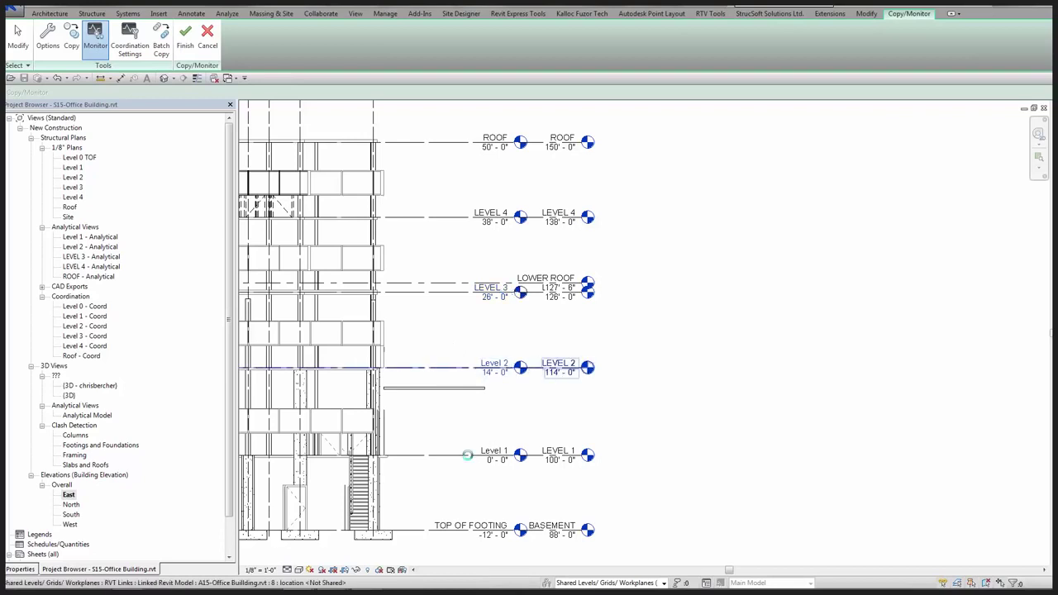
left_click(468, 455)
left_click(567, 459)
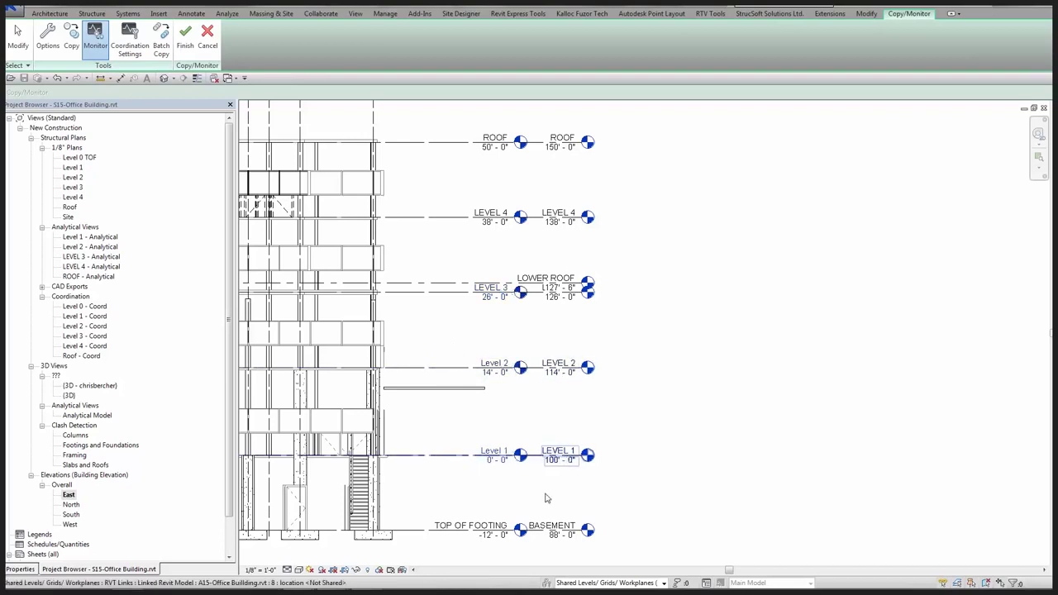
left_click(445, 526)
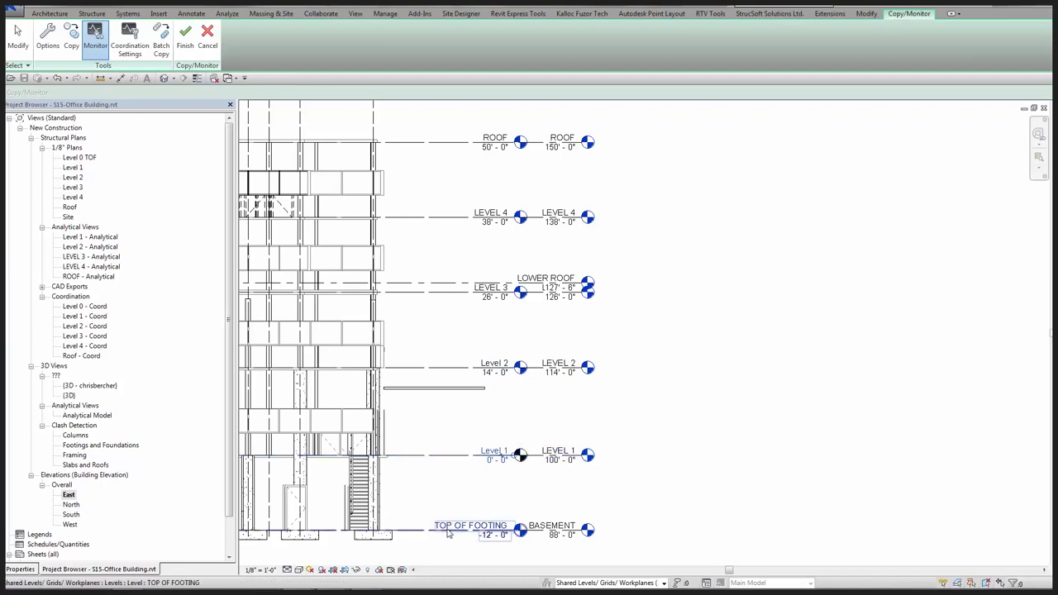
left_click(549, 529)
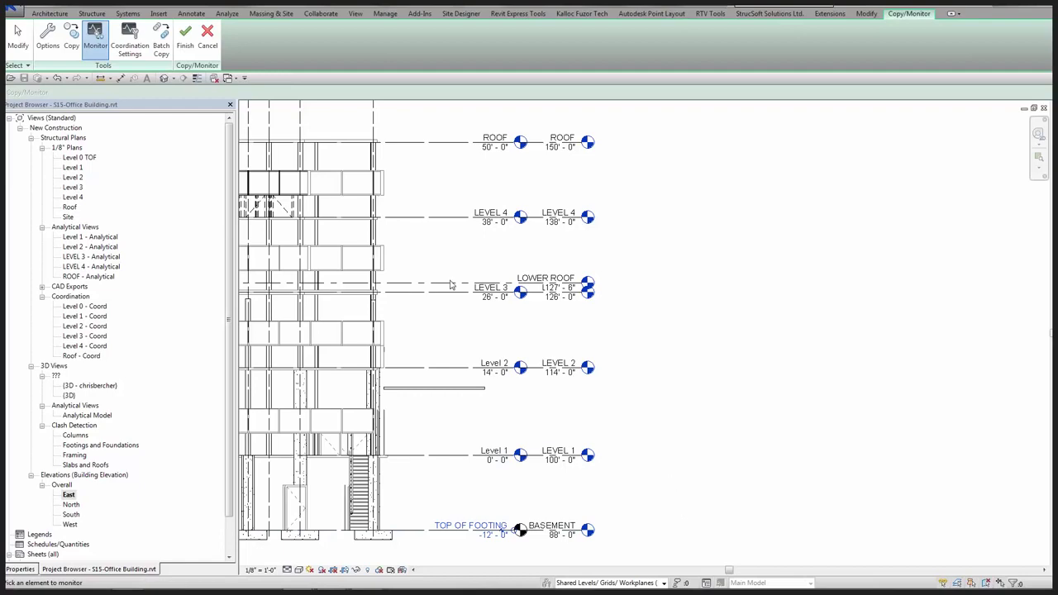
left_click(185, 37)
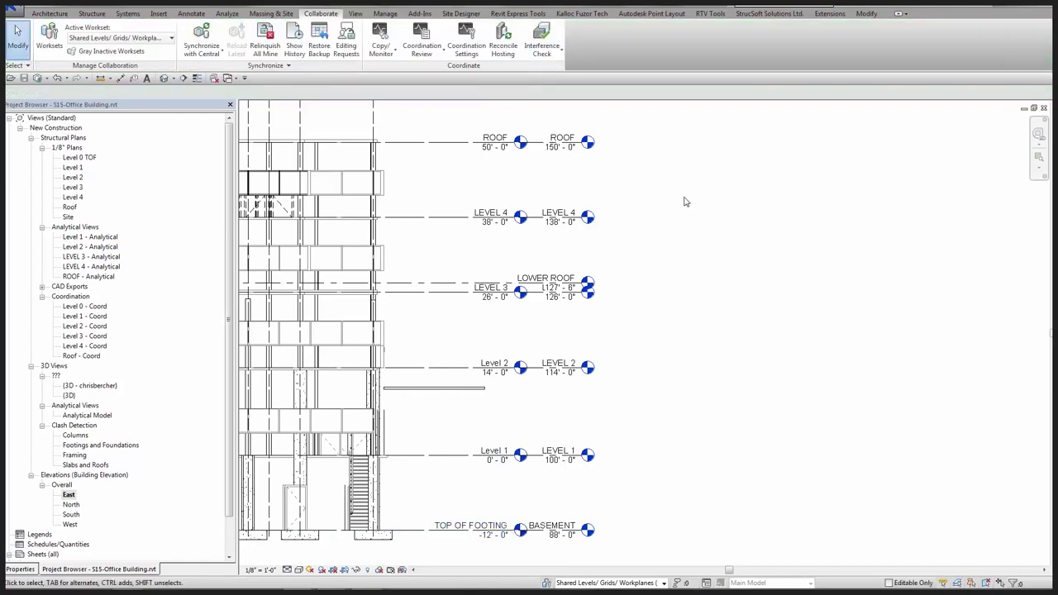
Synchronize the structural project with its central model, relinquishing borrowed elements.
scroll(659, 243, "down", 3)
middle_click_drag(400, 135, 531, 183)
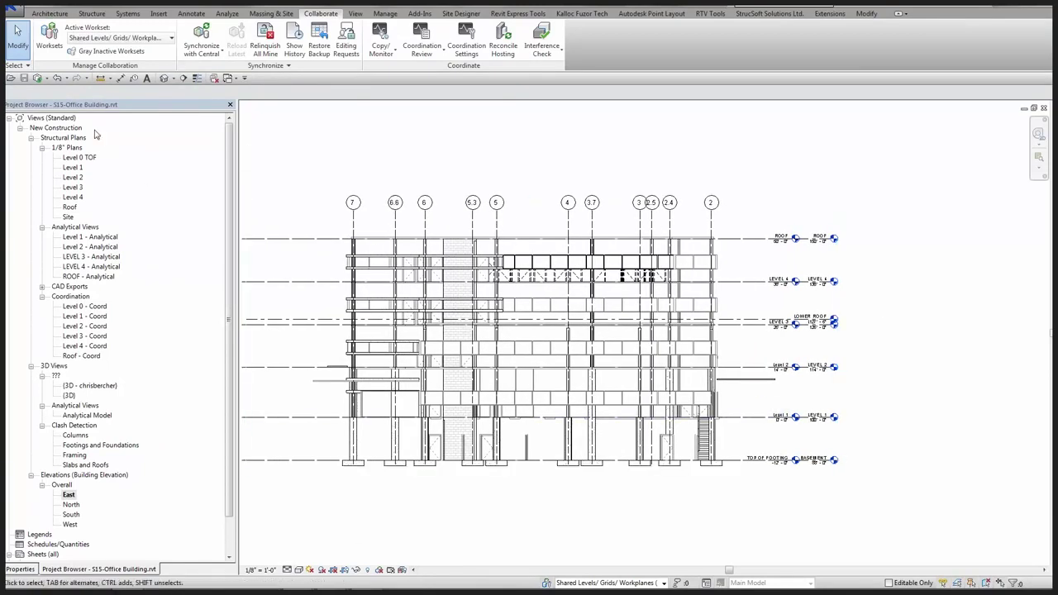
left_click(37, 77)
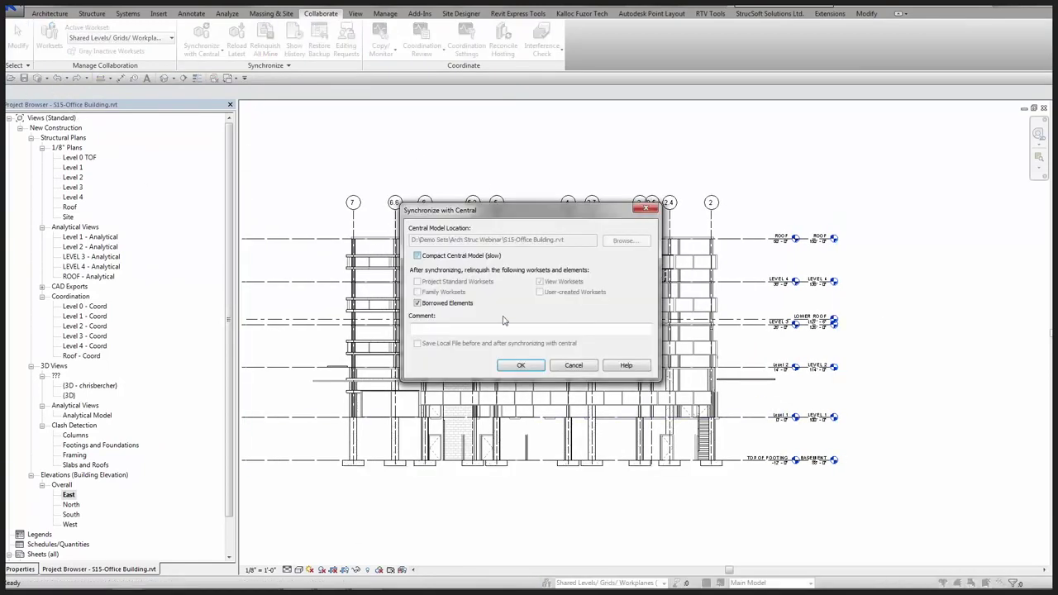
left_click(523, 366)
Switch to the architectural office building project and link the structural Revit model into it.
key("alt+Tab")
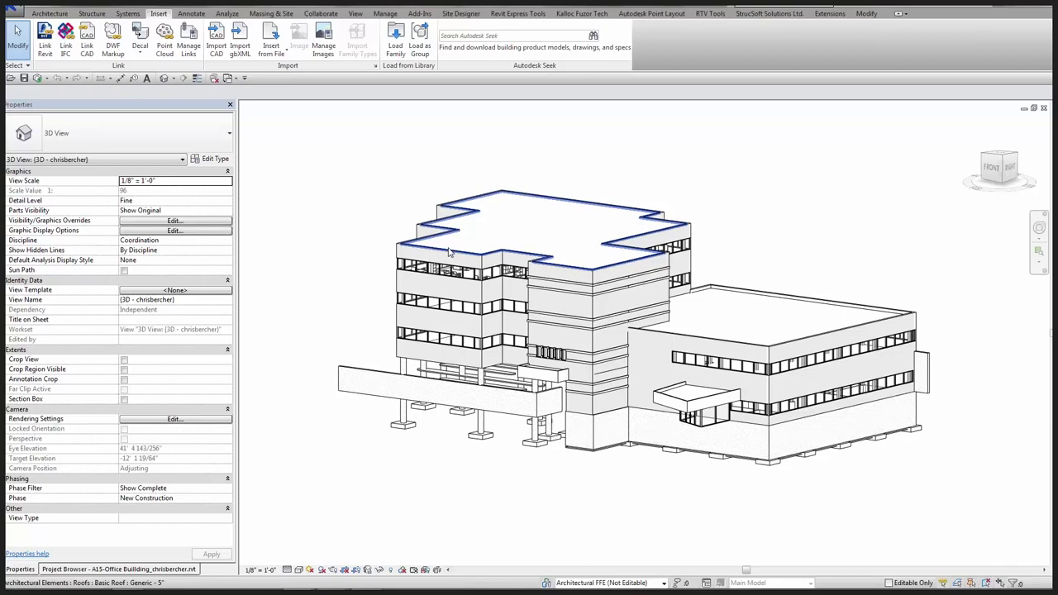
left_click(45, 41)
left_click(281, 196)
left_click(319, 356)
left_click(320, 373)
left_click(489, 369)
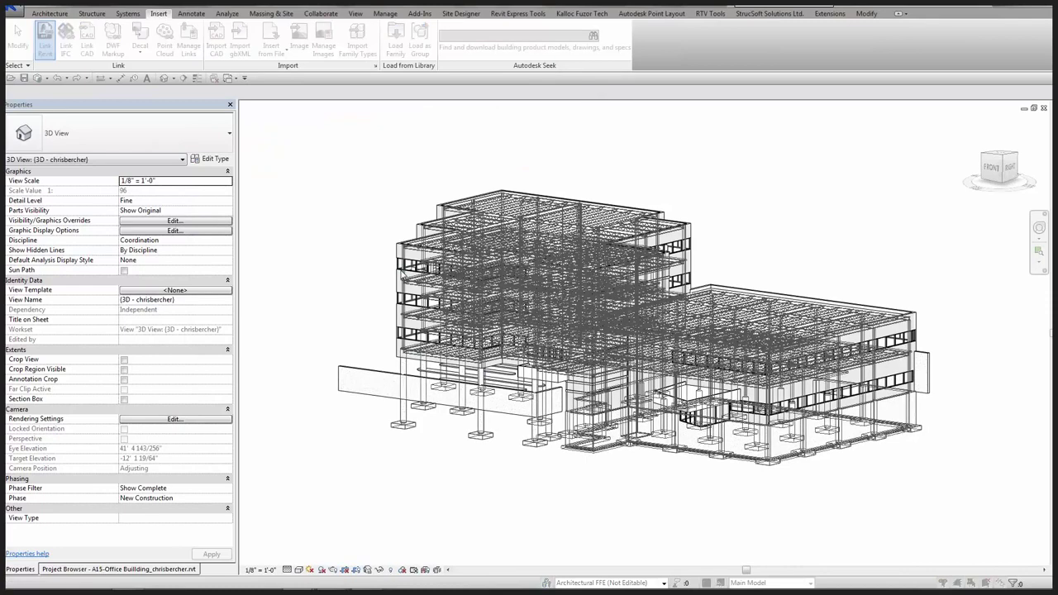
left_click(599, 341)
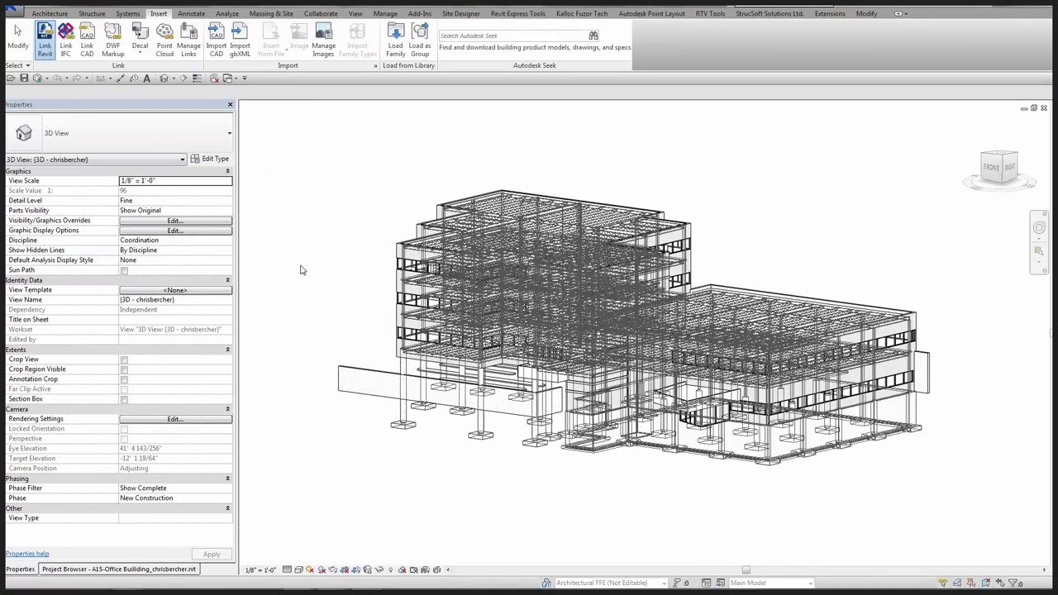
Open the 01-LEVEL 1 general floor plan and review its visibility overrides for Revit links and worksets.
left_click(158, 569)
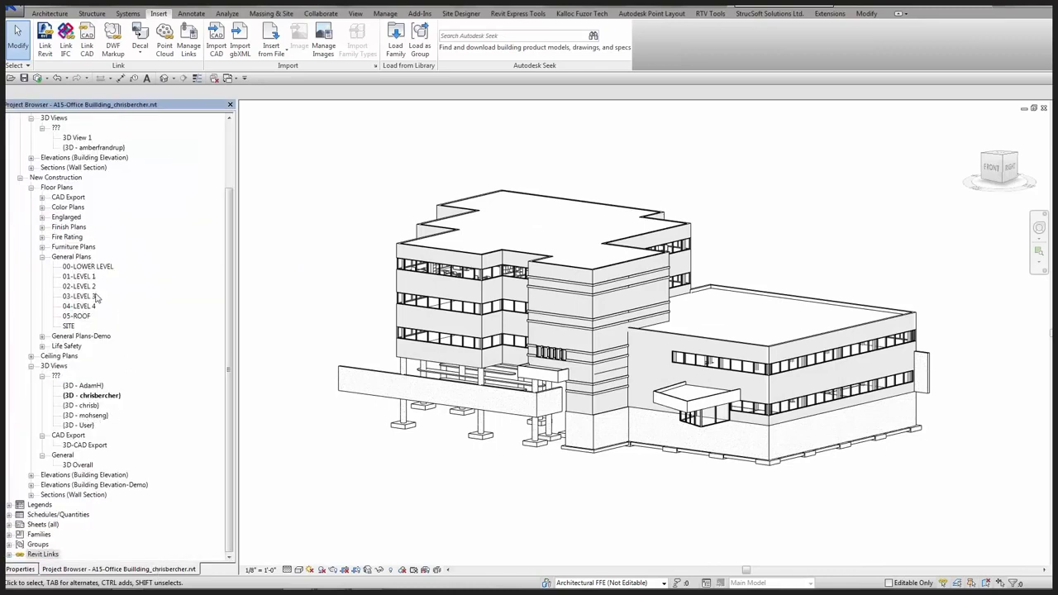
double_click(82, 276)
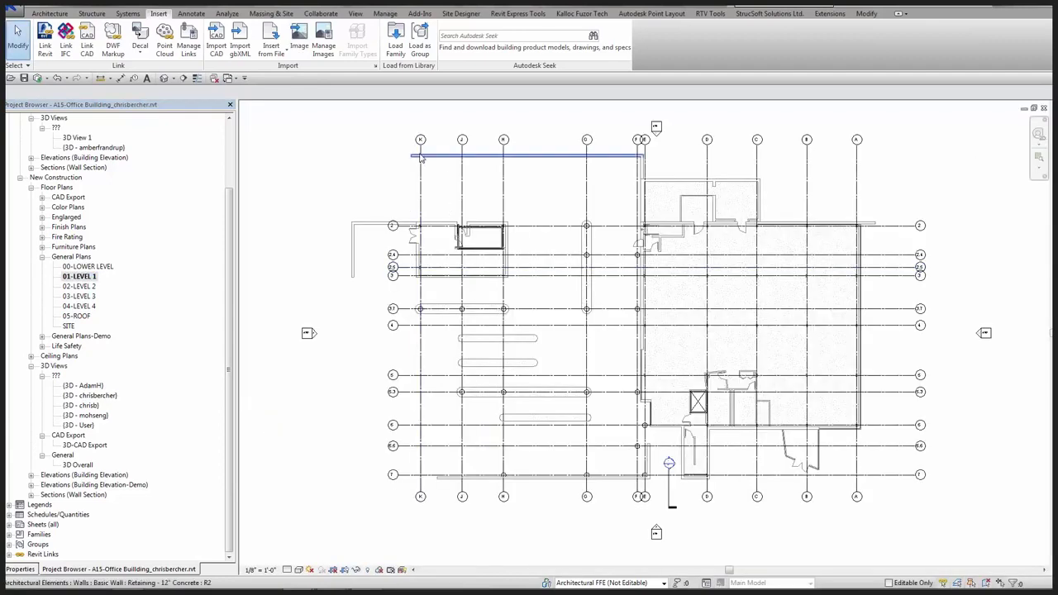
key("v")
key("v")
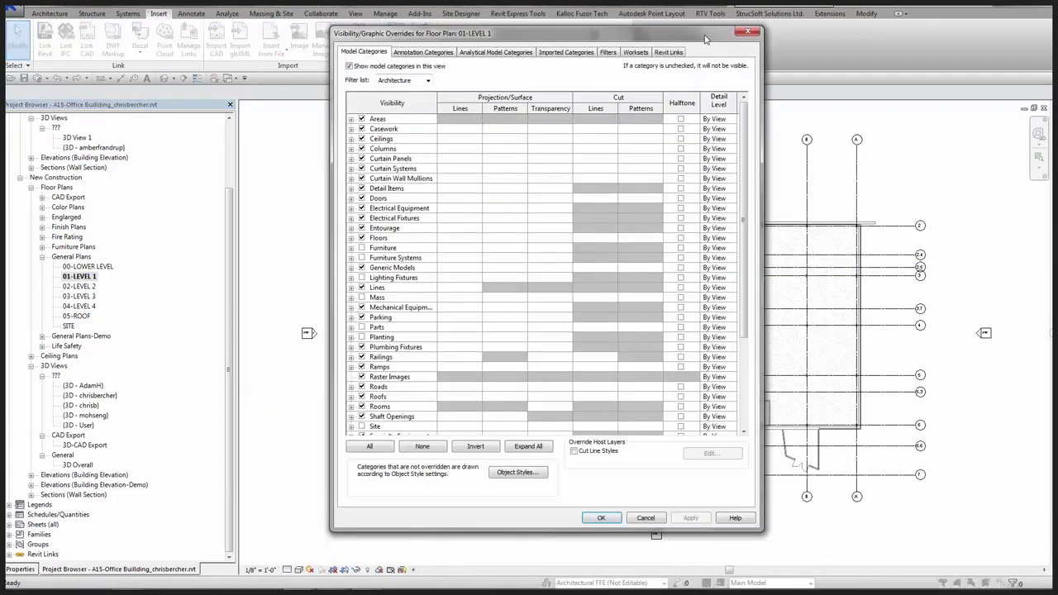
left_click(677, 51)
left_click(636, 52)
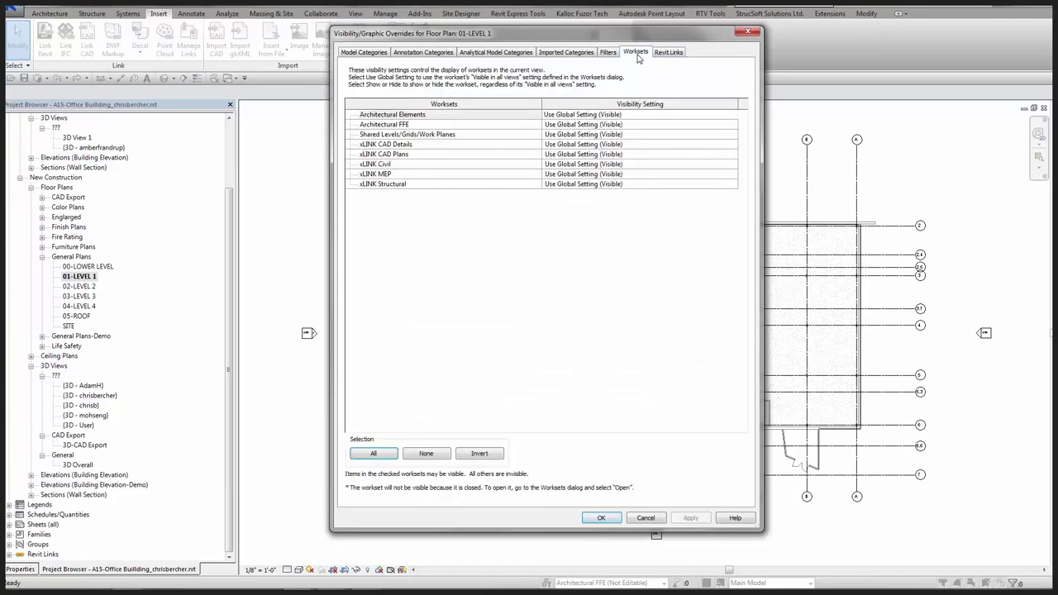
left_click(616, 520)
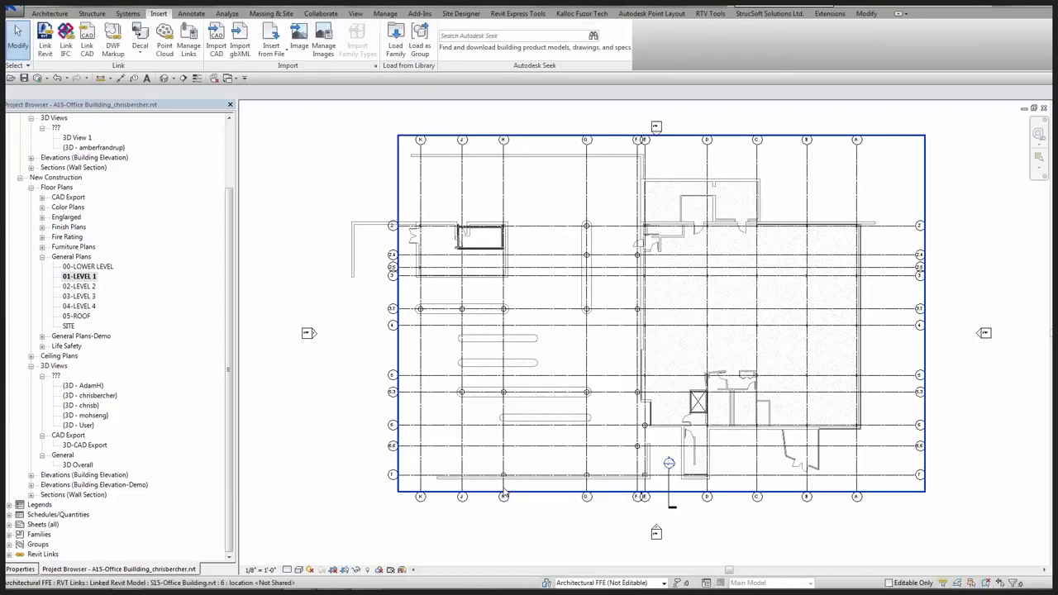
Select the linked structural model in the Level 1 plan to examine its extents, and clear the selection.
left_click(554, 529)
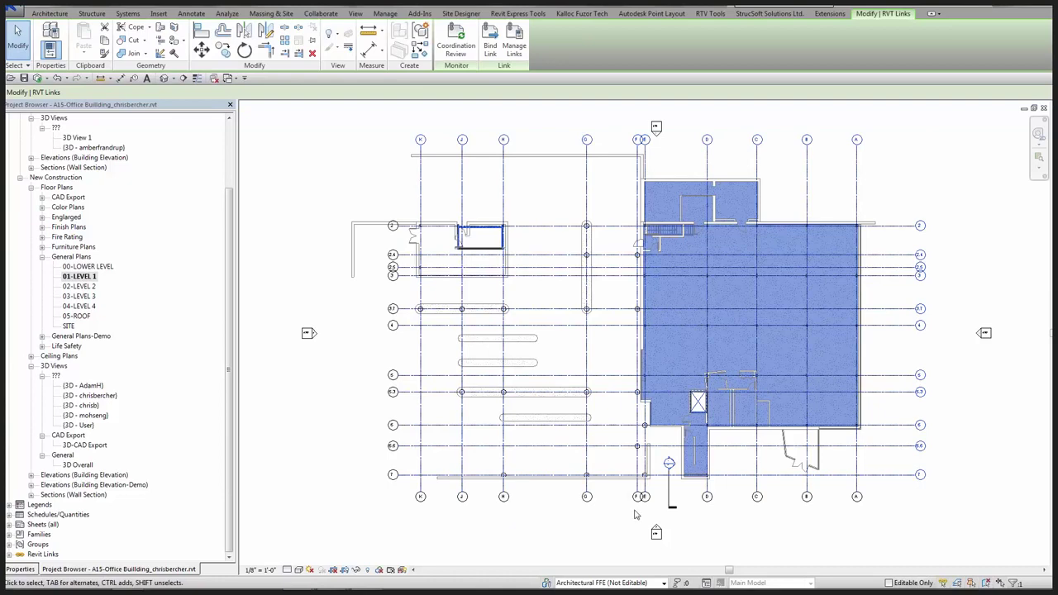
scroll(641, 513, "down", 3)
middle_click_drag(647, 515, 739, 527)
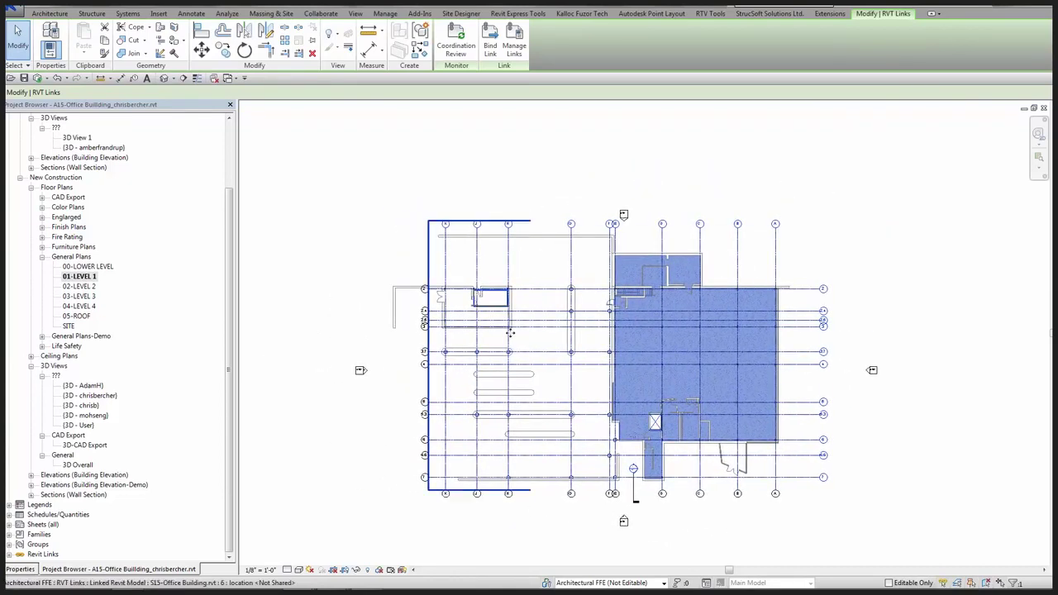
left_click(387, 244)
scroll(386, 237, "up", 2)
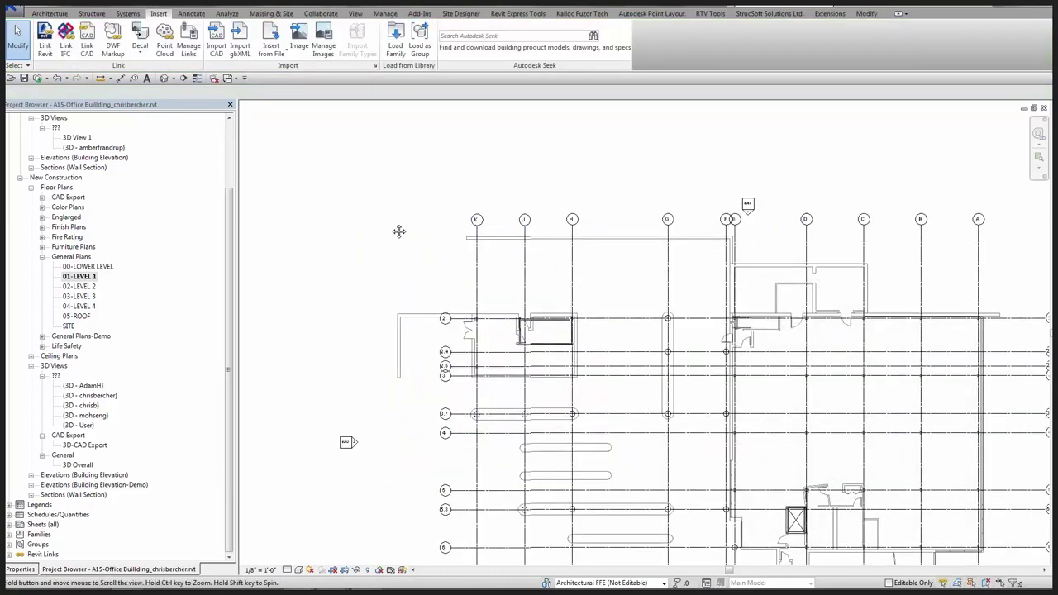
middle_click_drag(400, 229, 309, 179)
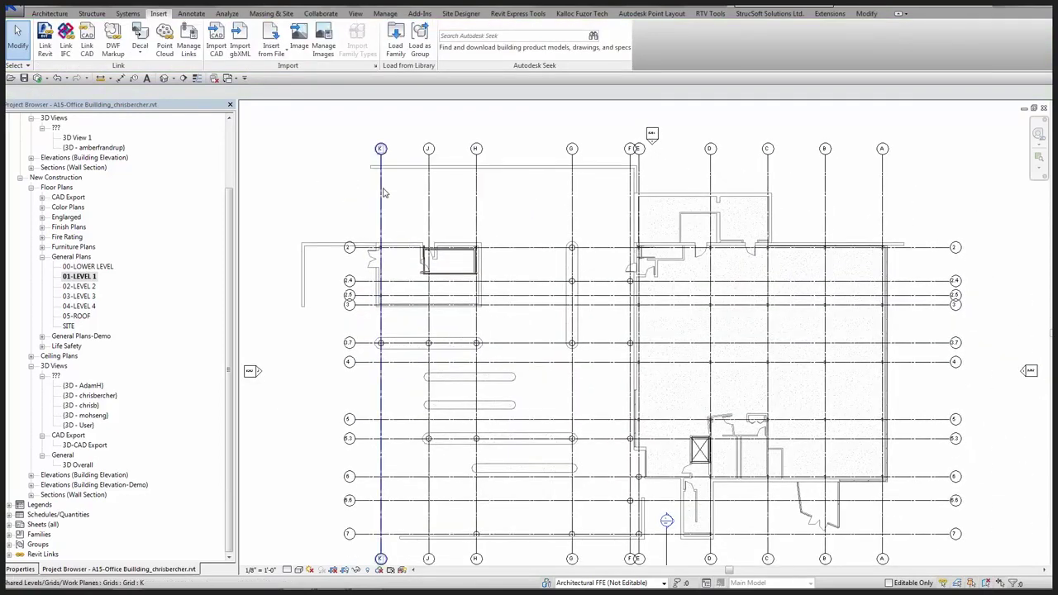
Shorten the upper ends of the host's lettered grids so their bubbles sit below the linked structural grid bubbles.
left_click(381, 188)
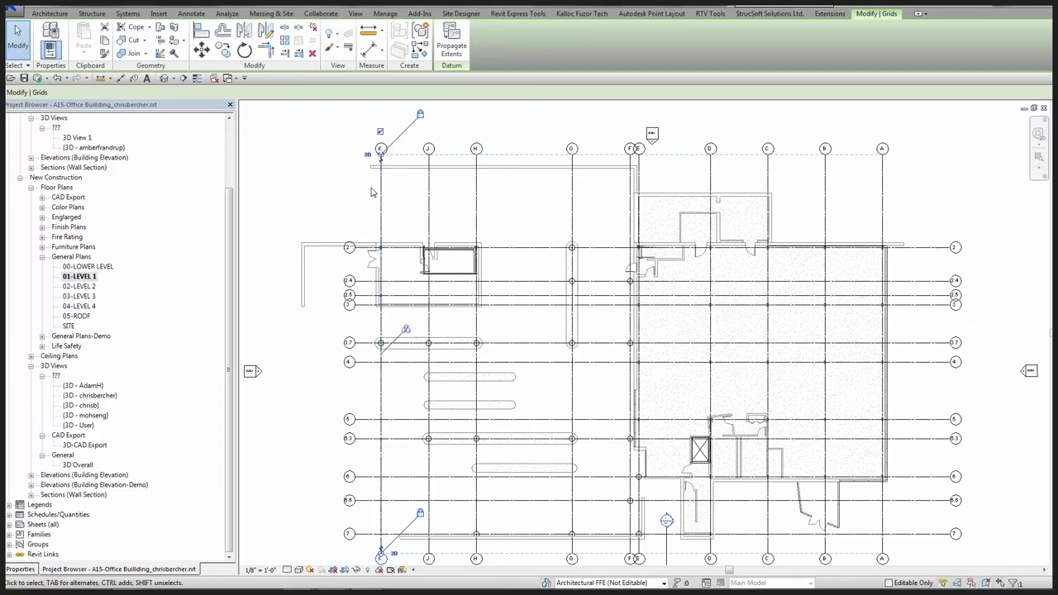
left_click(312, 27)
key("Escape")
key("Escape")
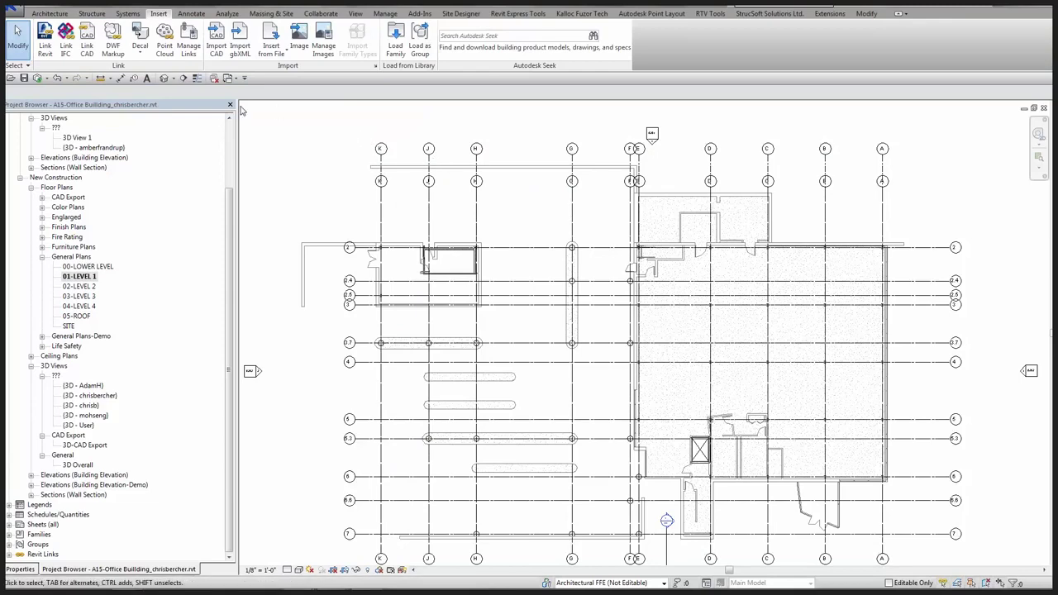
Start Copy/Monitor on the linked structural model and monitor host grids K, J, H, G and F against their linked counterparts.
left_click(334, 17)
left_click(382, 48)
left_click(391, 89)
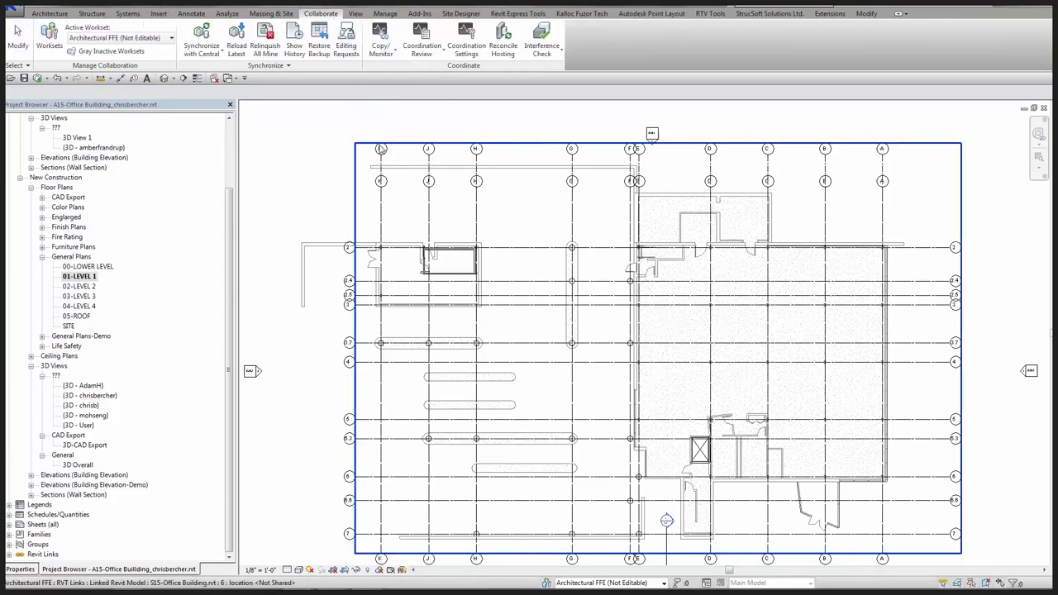
left_click(382, 149)
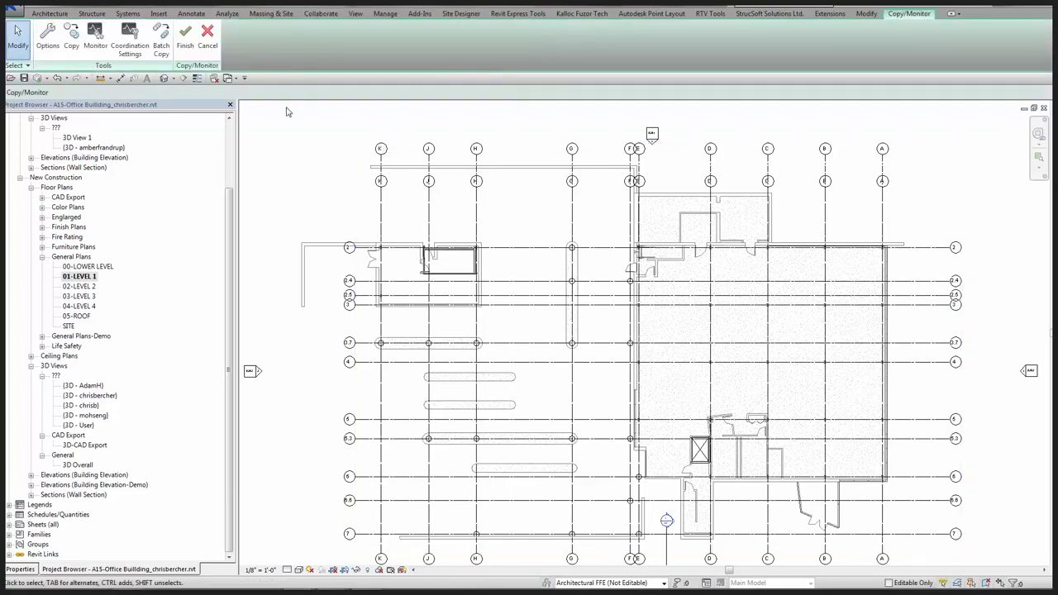
left_click(94, 38)
left_click(381, 188)
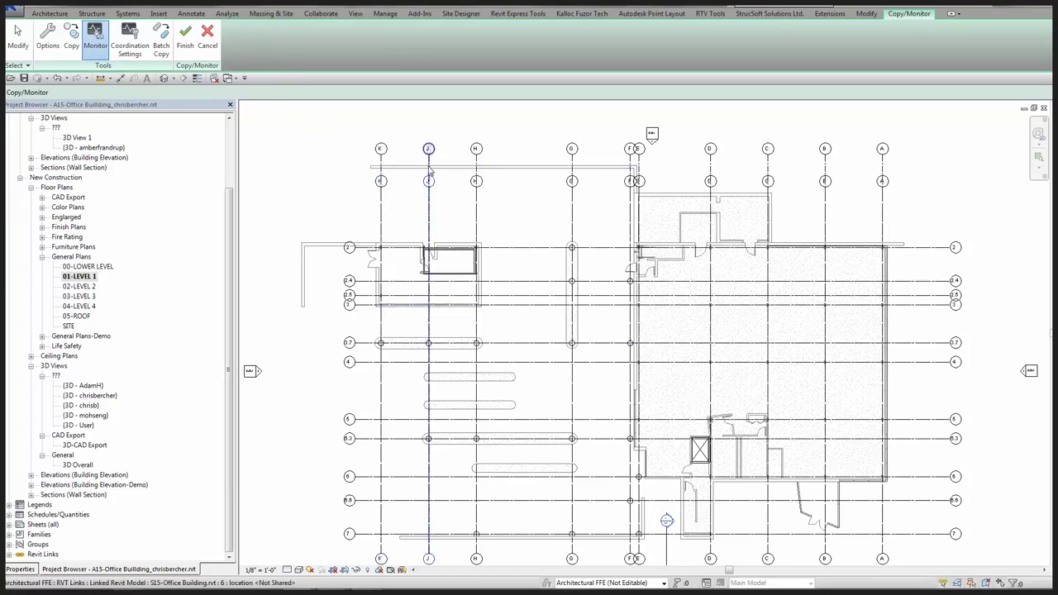
left_click(430, 229)
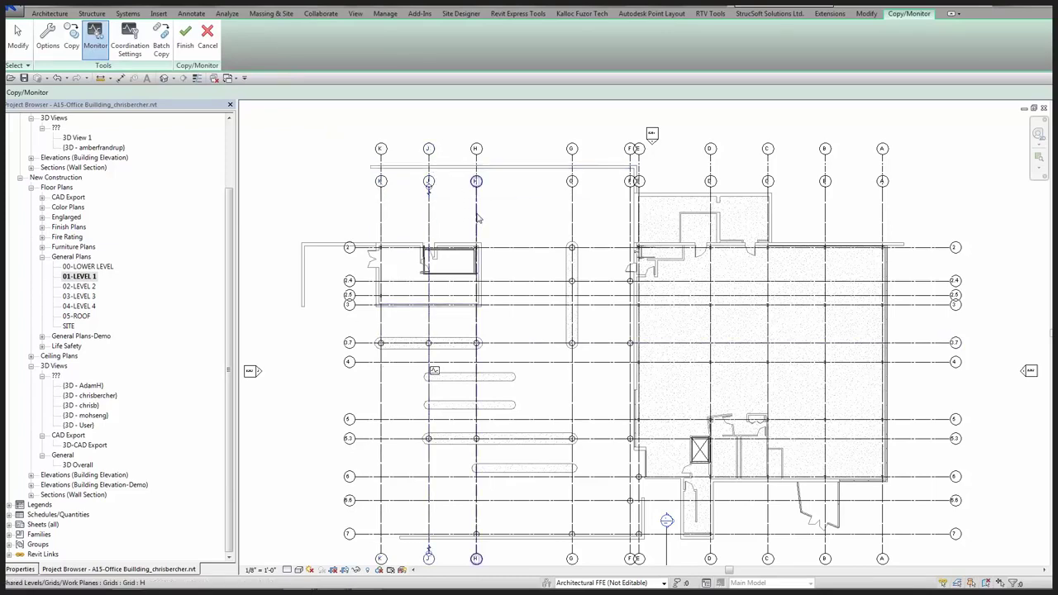
left_click(477, 217)
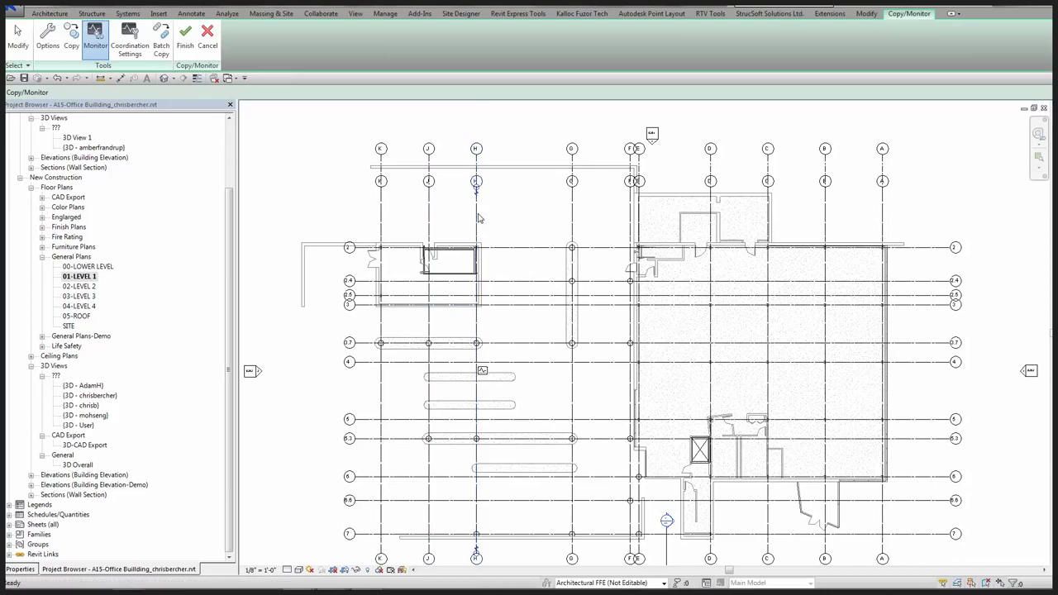
left_click(572, 213)
left_click(632, 213)
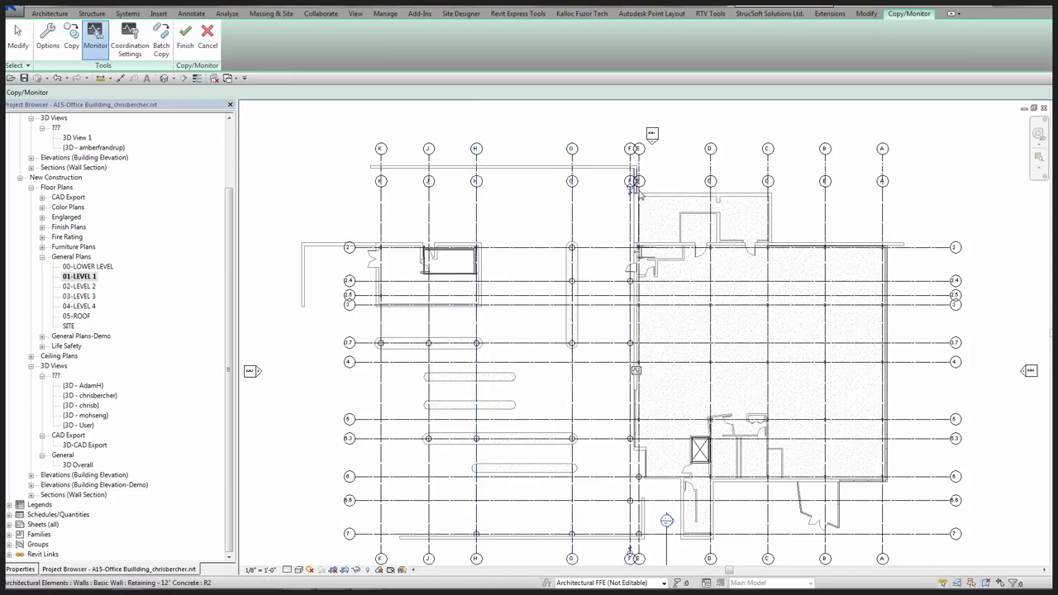
Monitor host grids E, D, C, B and A against their linked counterparts and finish Copy/Monitor.
scroll(641, 196, "up", 3)
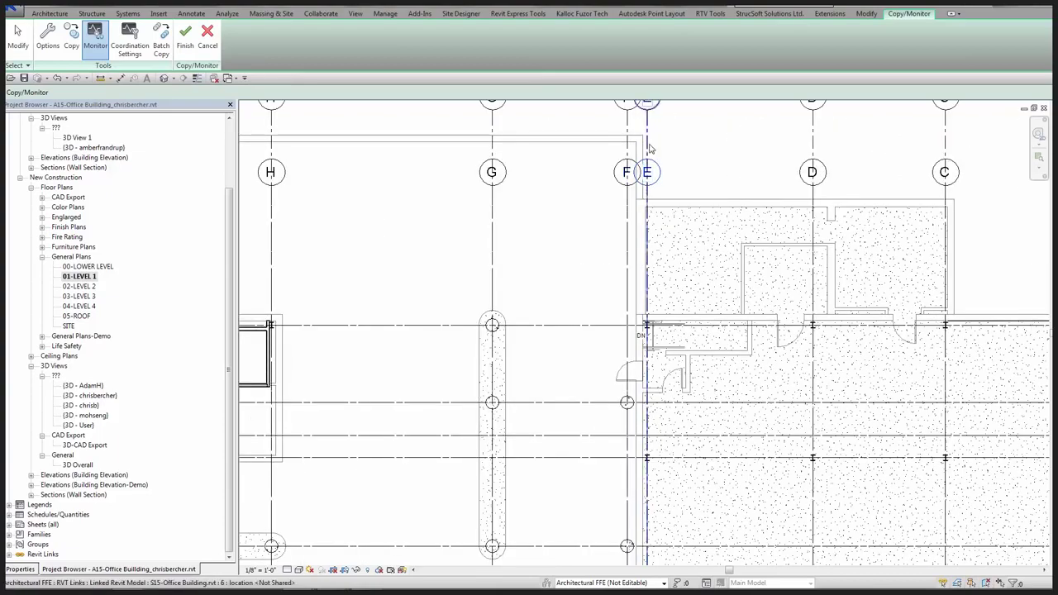
scroll(576, 139, "down", 3)
scroll(901, 157, "up", 1)
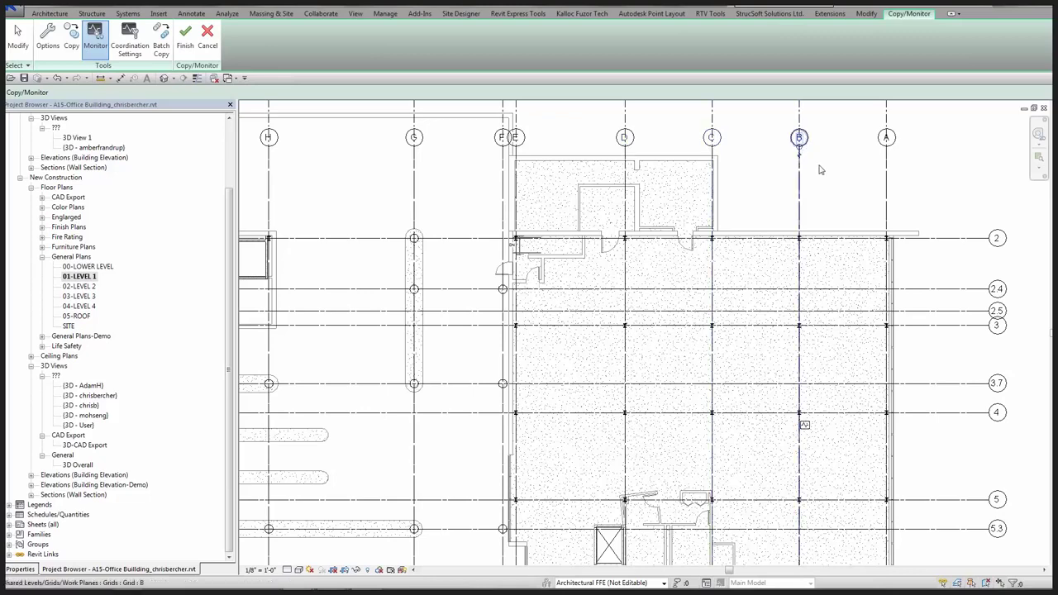
scroll(807, 170, "down", 3)
left_click(827, 192)
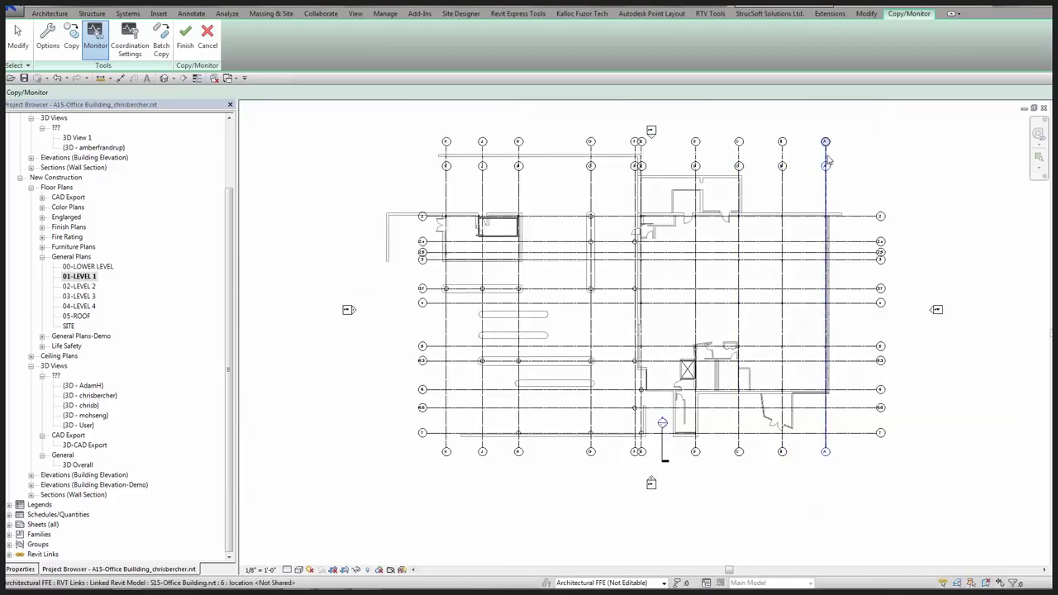
left_click(184, 47)
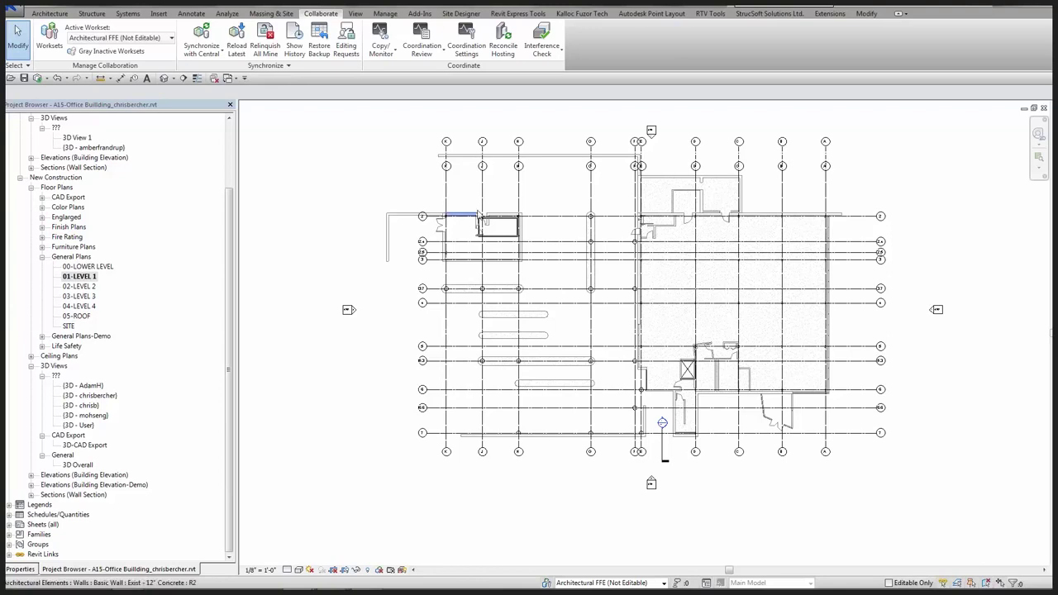
Temporarily hide the steel column at grids K and 2 to check for an overlapping linked column, and reset the temporary hide.
scroll(477, 213, "up", 5)
scroll(714, 267, "down", 1)
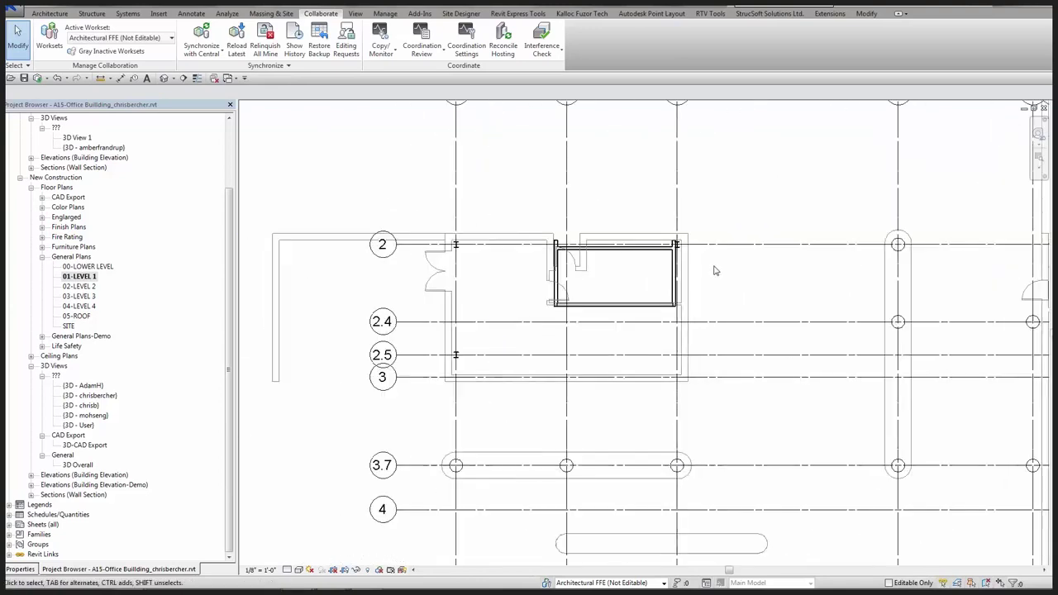
scroll(601, 294, "up", 2)
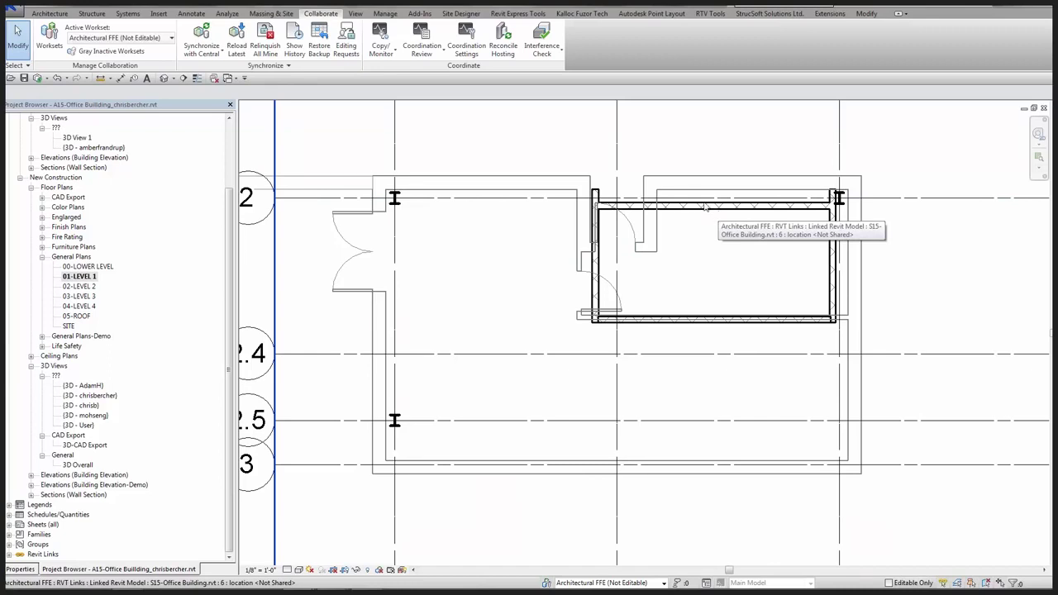
left_click(394, 201)
key("h")
key("h")
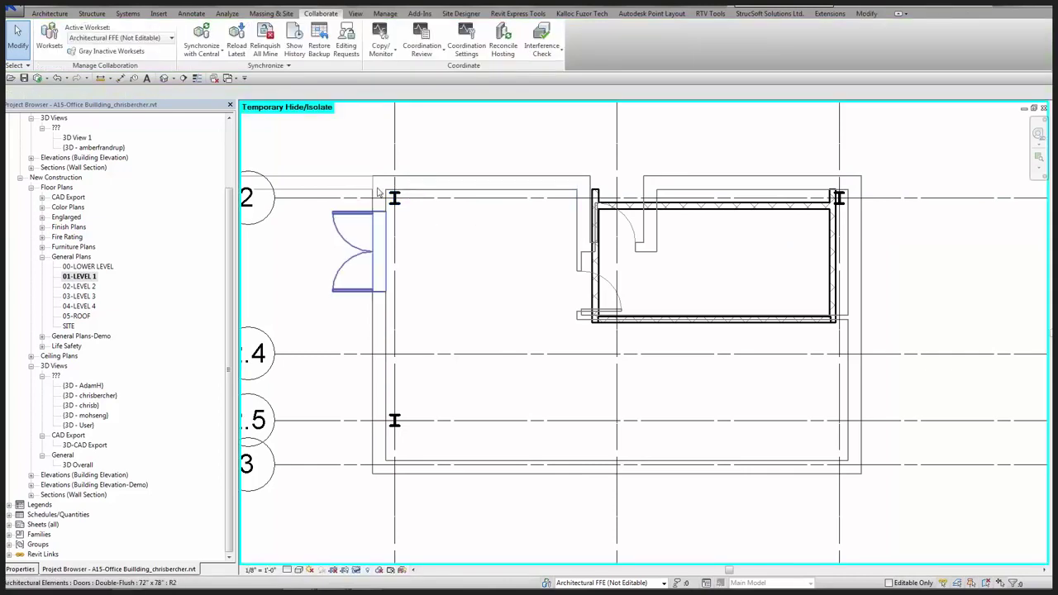
key("h")
key("r")
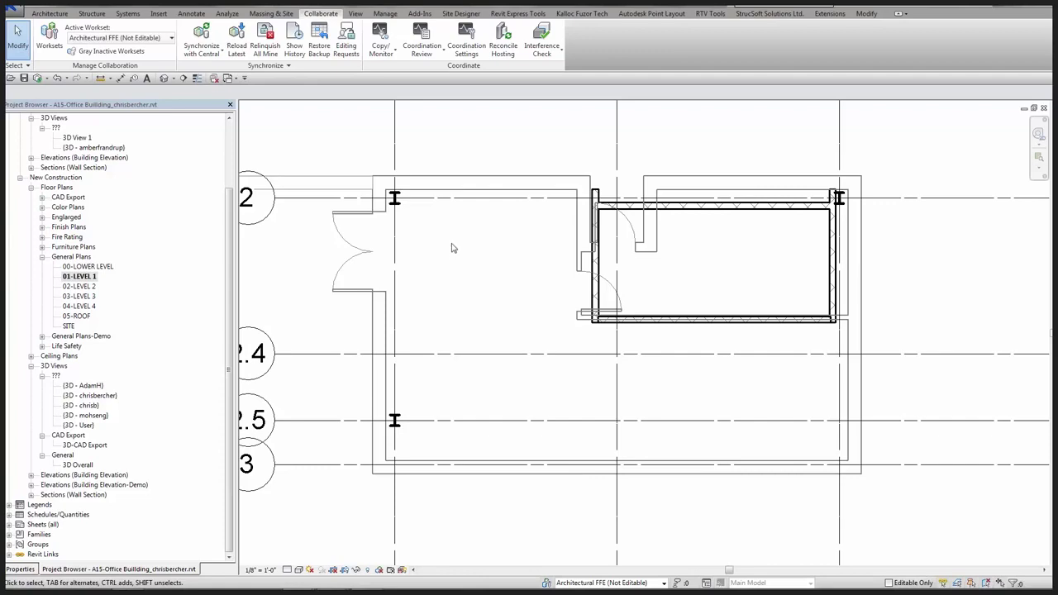
In the default 3D view, filter a selection of the whole building to Structural Columns for inspection, and clear the selection.
scroll(452, 245, "down", 5)
scroll(664, 303, "down", 4)
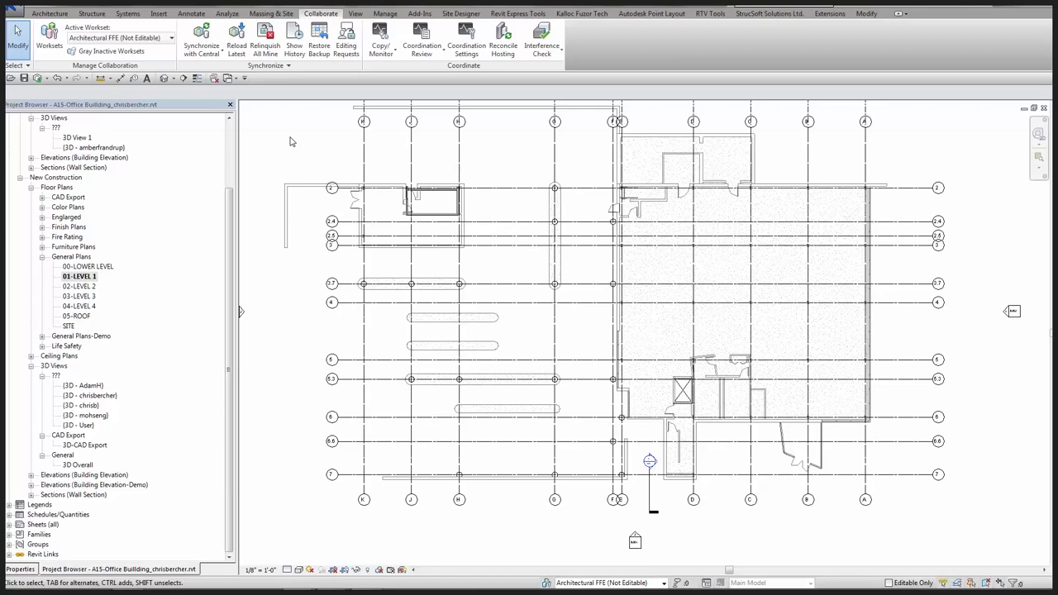
left_click(164, 77)
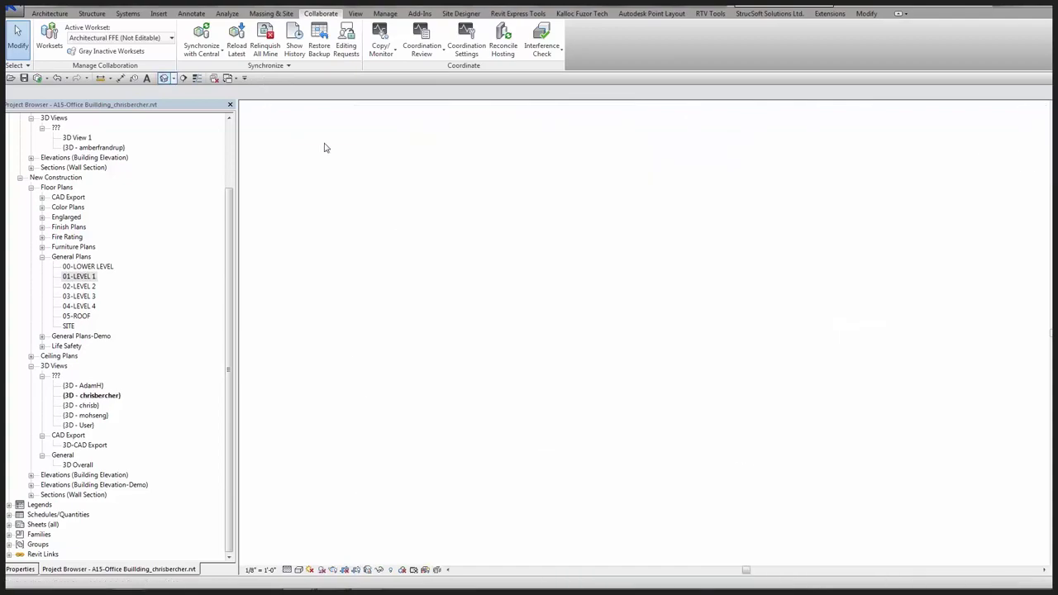
scroll(400, 225, "down", 2)
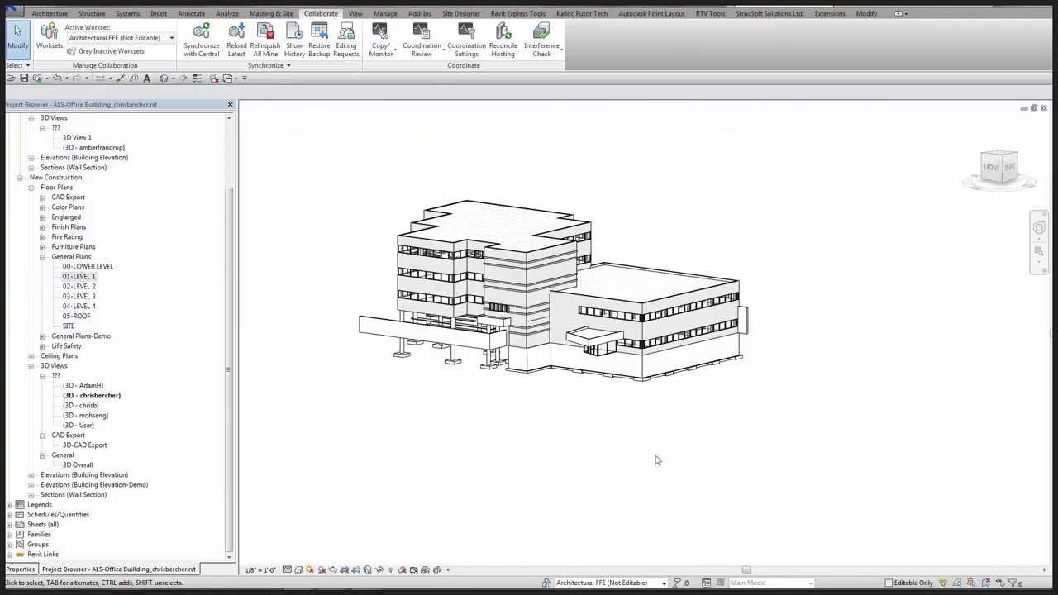
left_click_drag(839, 450, 286, 167)
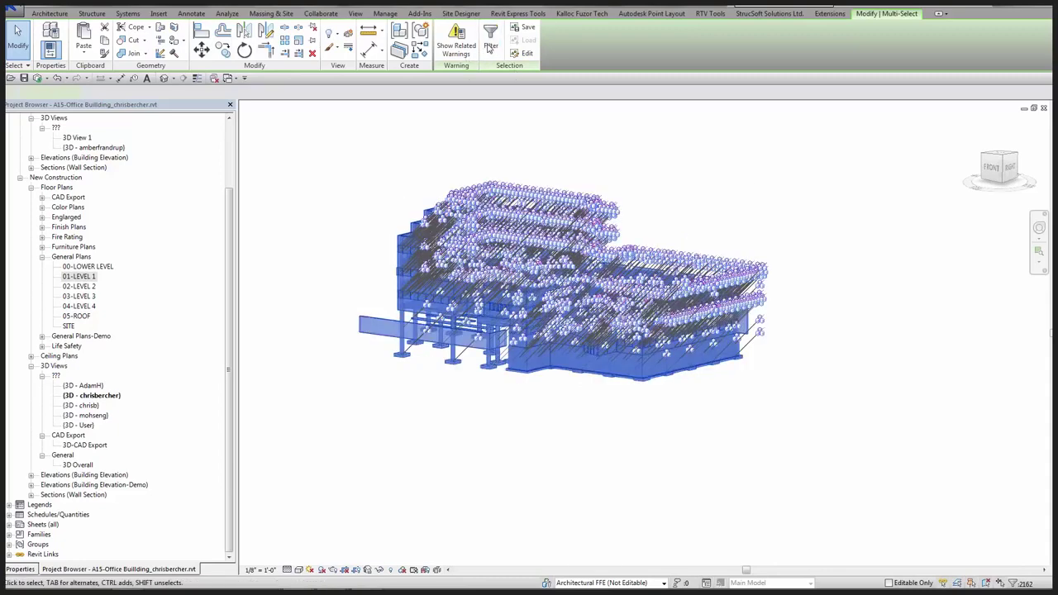
left_click(490, 43)
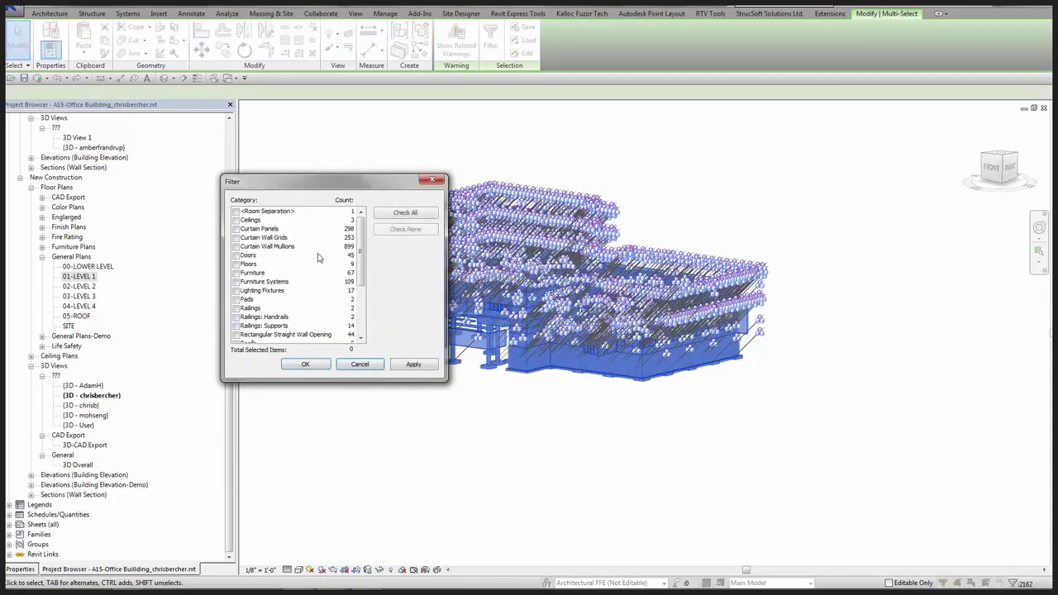
scroll(360, 248, "down", 4)
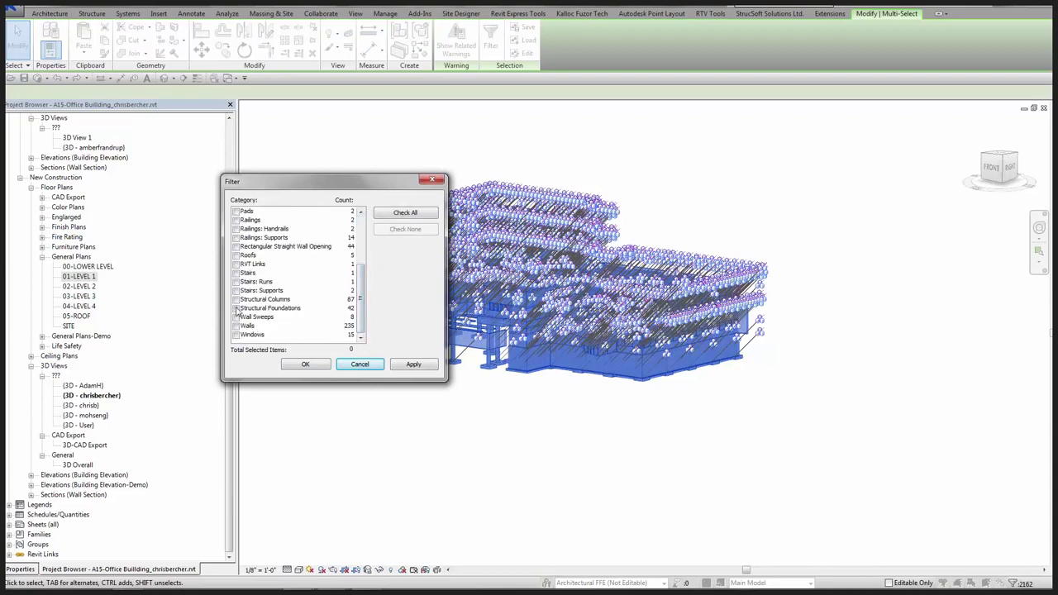
left_click(237, 299)
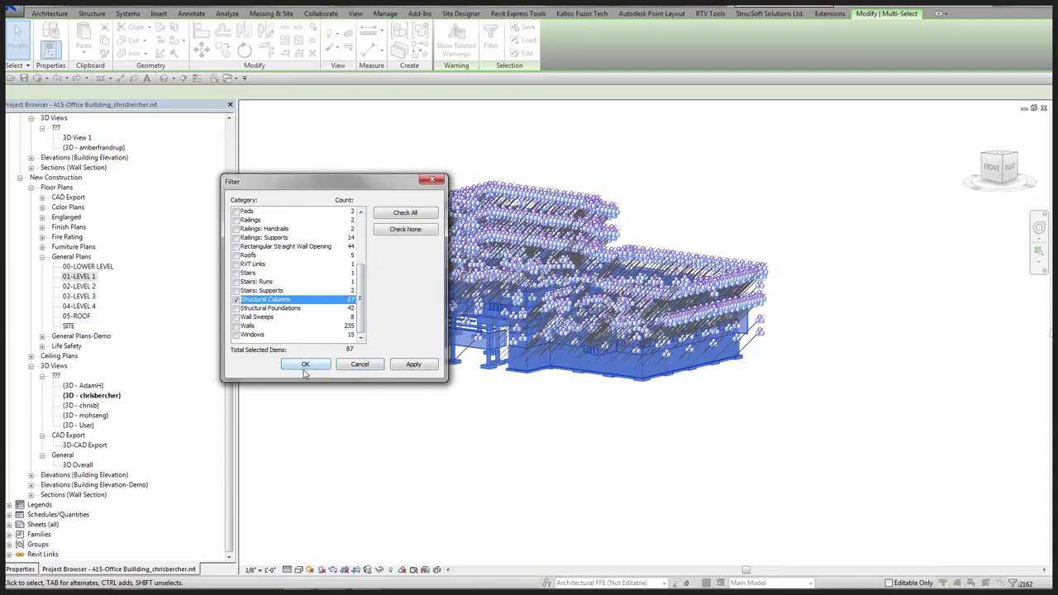
left_click(305, 368)
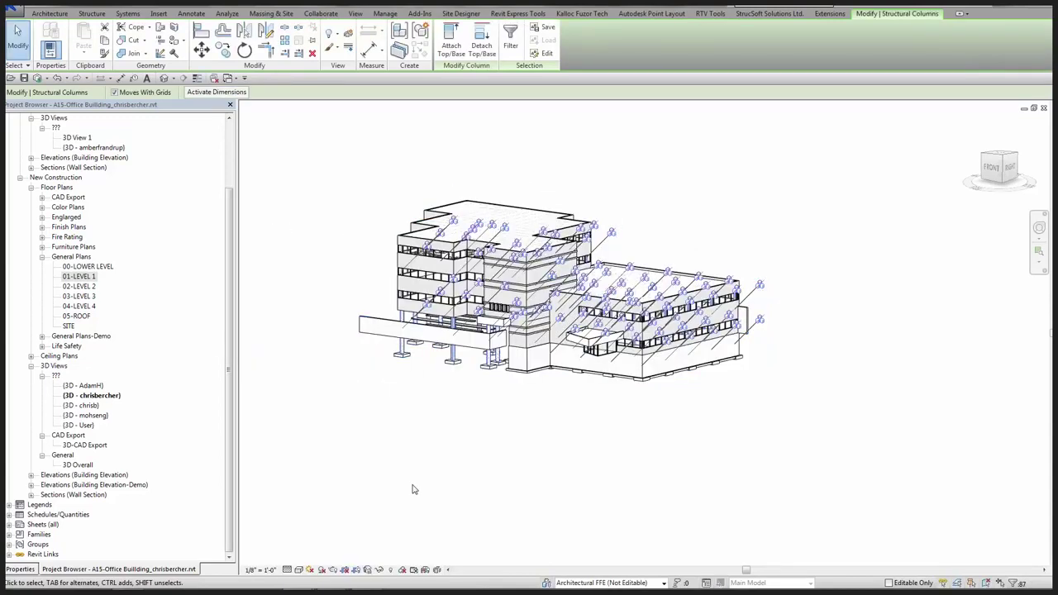
key("Escape")
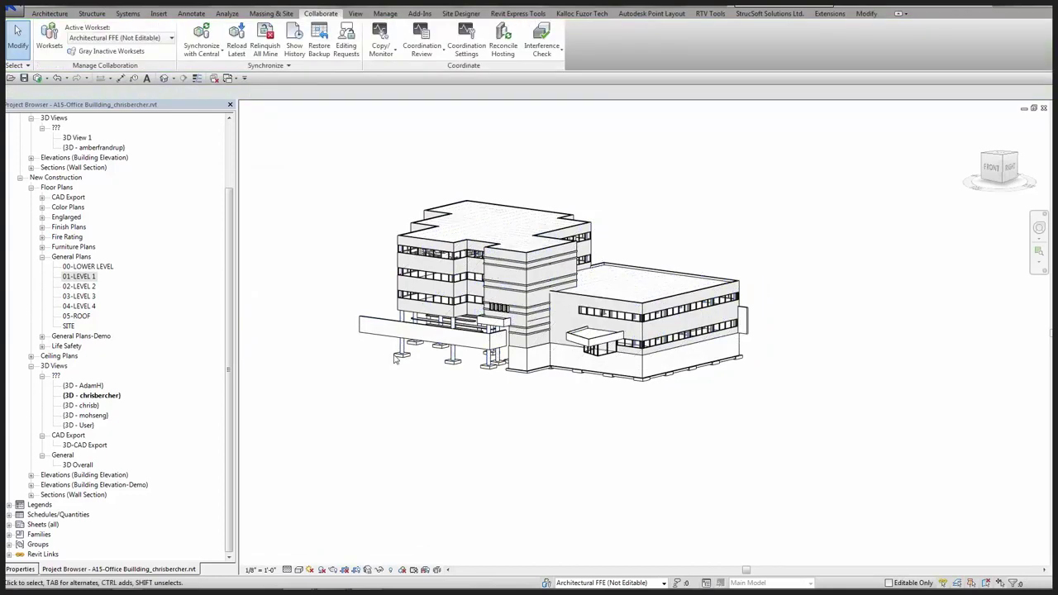
scroll(397, 361, "up", 4)
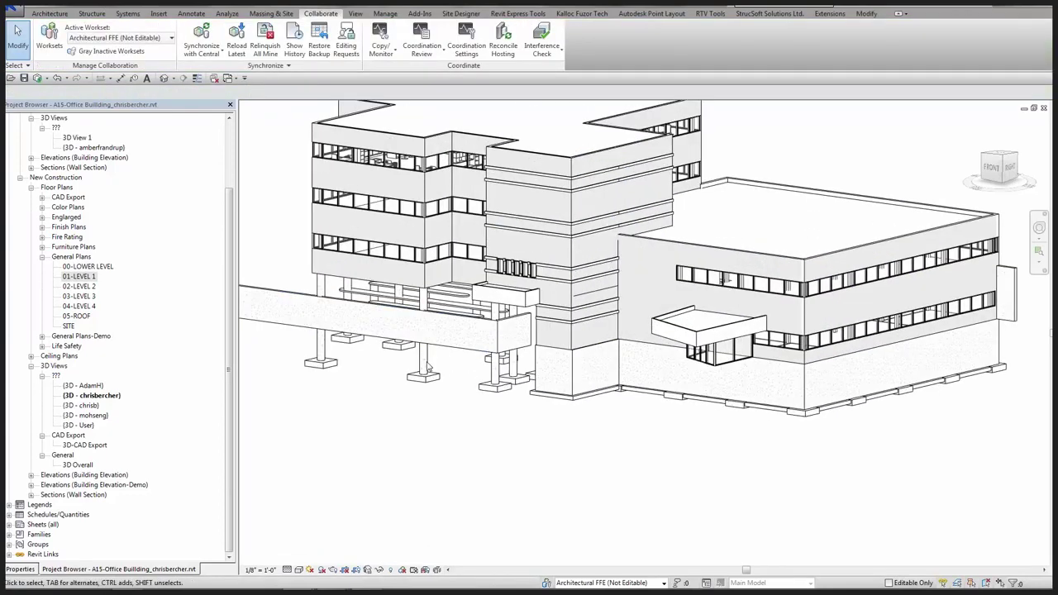
Select the footing under the elevated wing's column and the overlapping linked structural model for comparison, and clear the selection.
left_click(424, 368)
key("Tab")
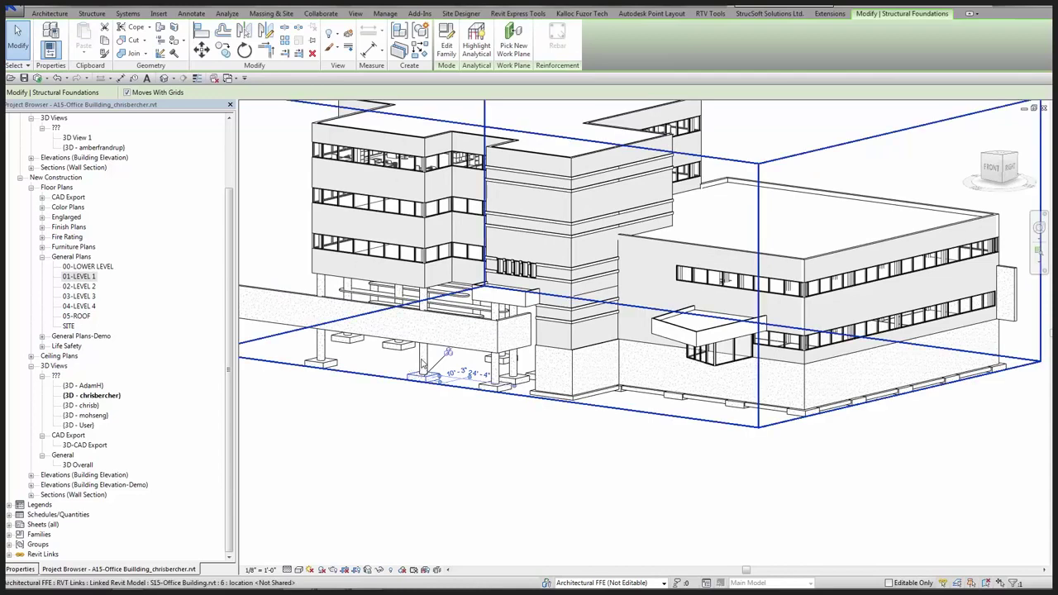
left_click(424, 368)
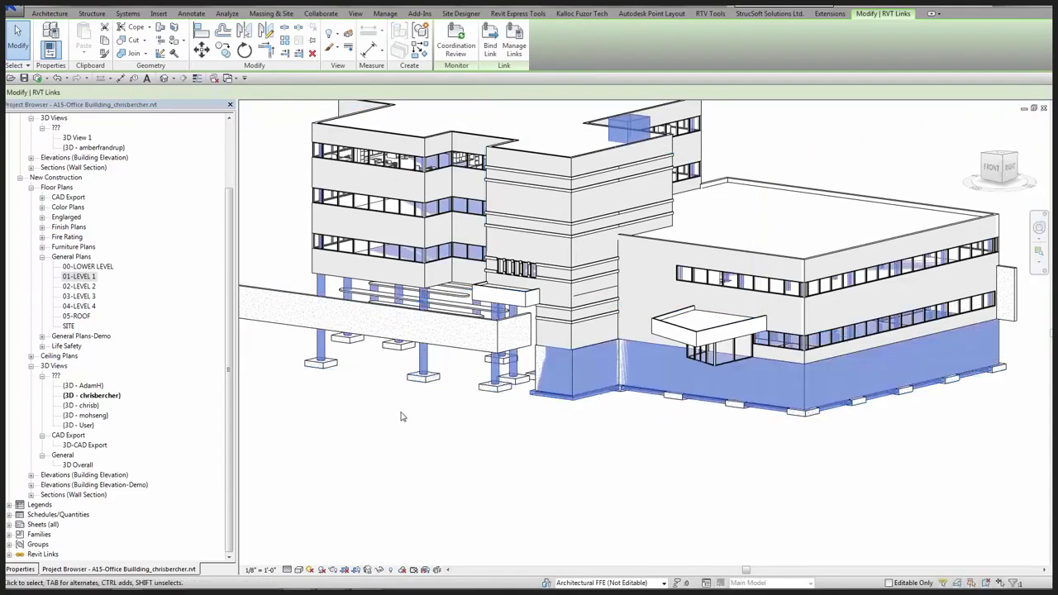
key("Escape")
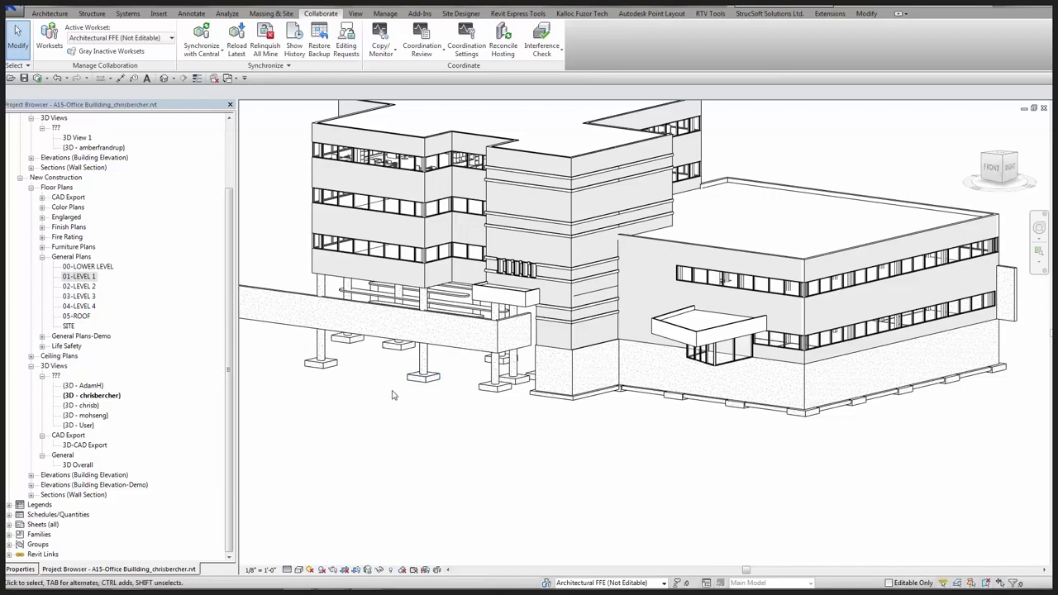
In the 3D view's visibility overrides, set the display settings of the S15-Office Building.rvt link to Custom.
scroll(430, 398, "down", 1)
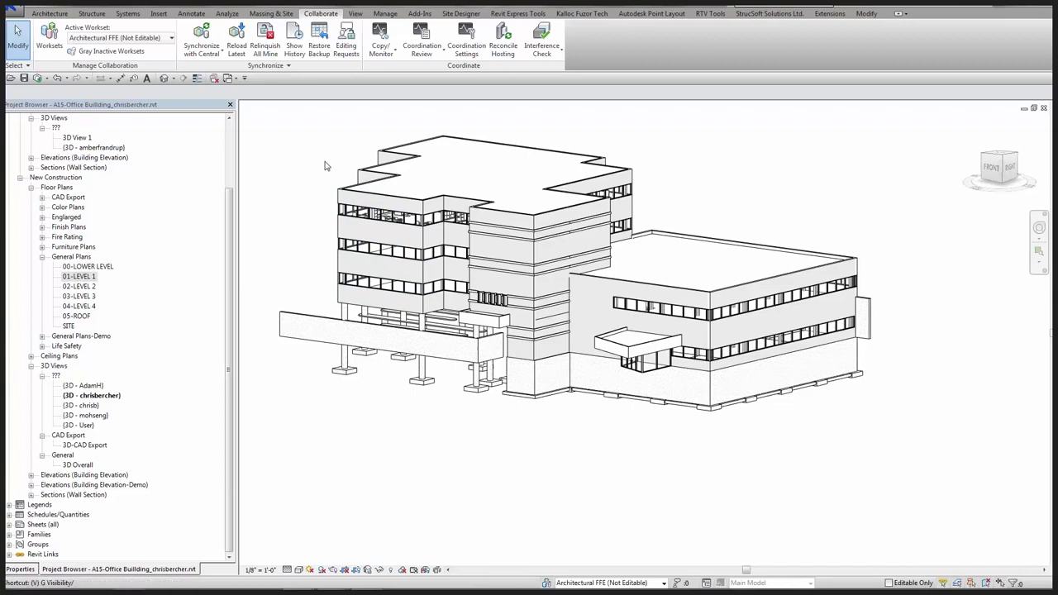
key("v")
key("g")
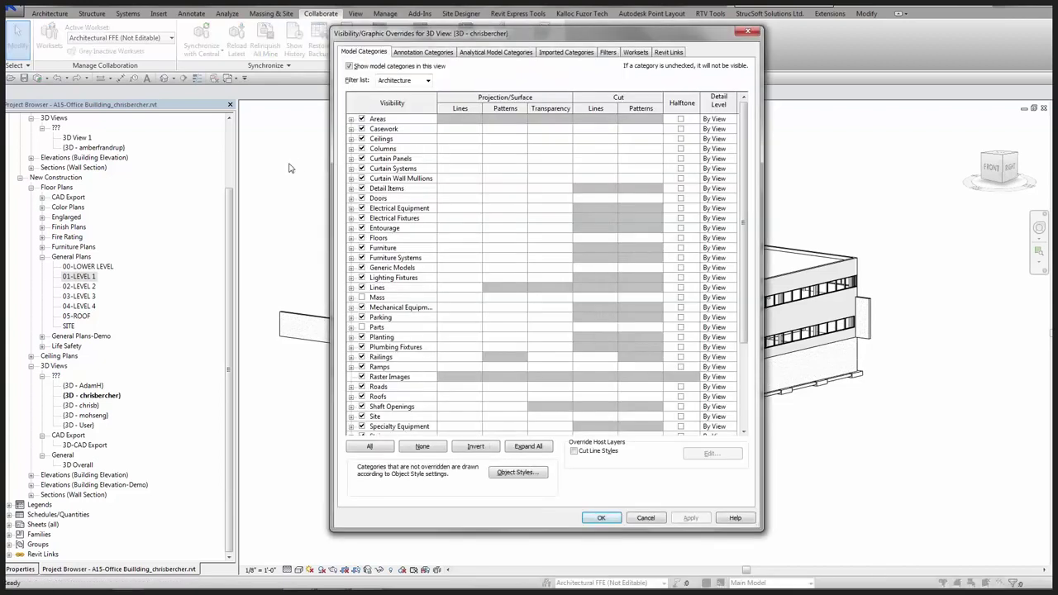
left_click(669, 52)
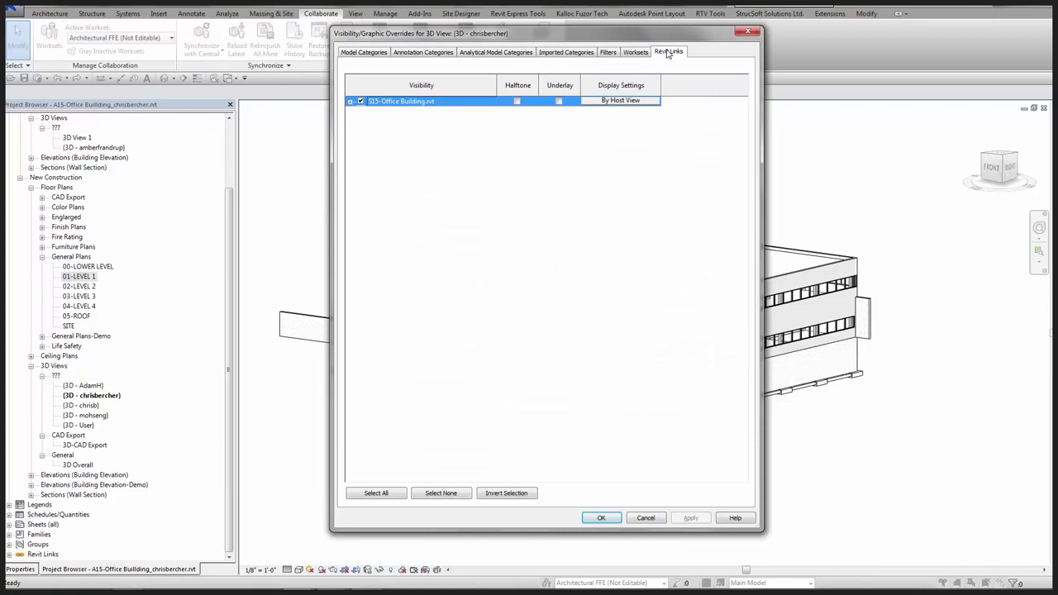
left_click(622, 104)
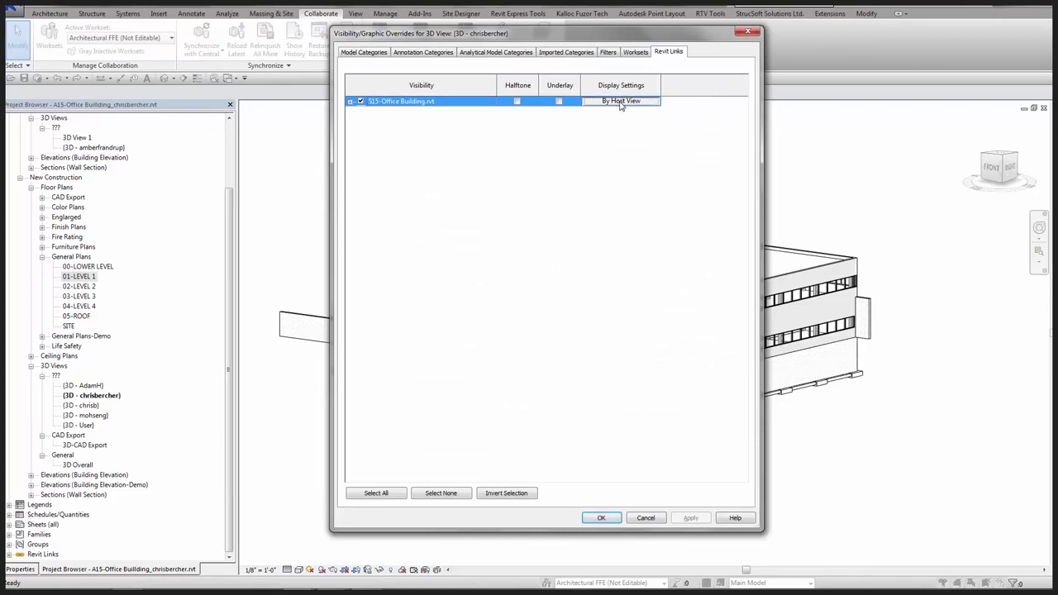
left_click(621, 101)
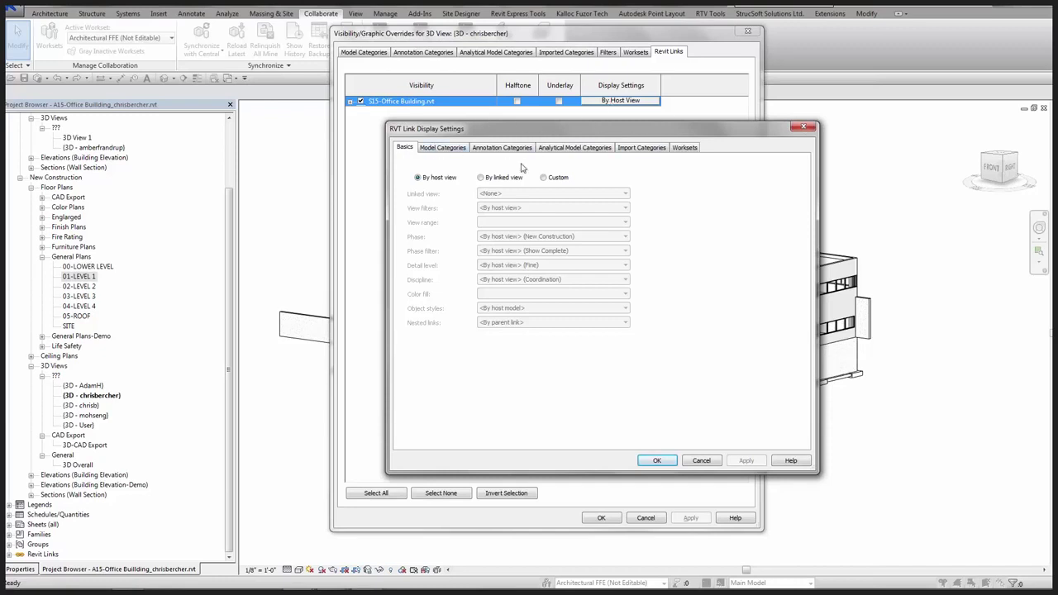
left_click(544, 178)
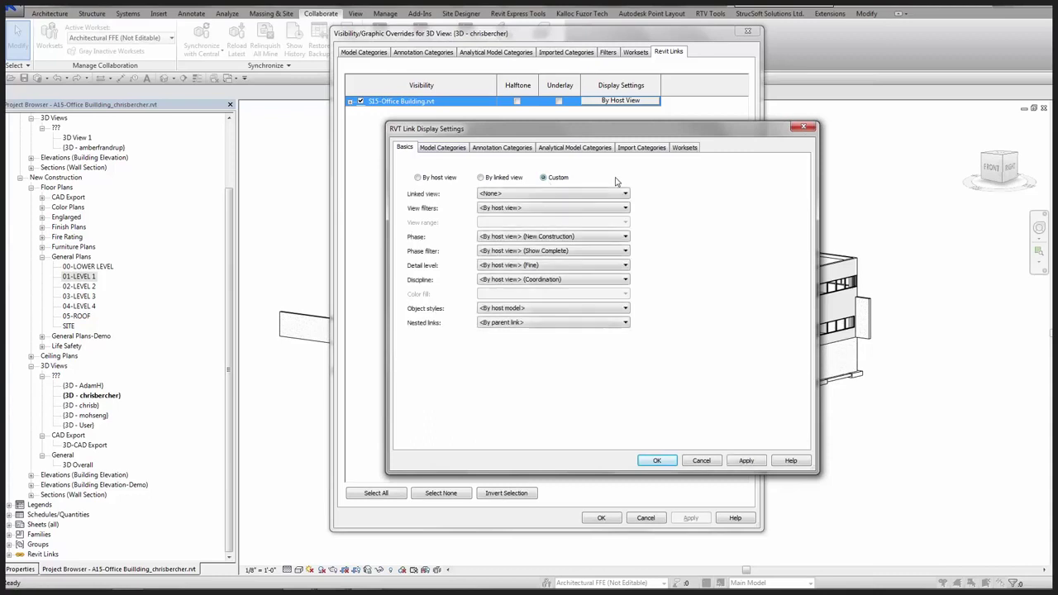
Set the link's model categories to Custom, hide its Floors category in the 3D view, and inspect the building's floors.
left_click(437, 148)
left_click(532, 166)
left_click(578, 182)
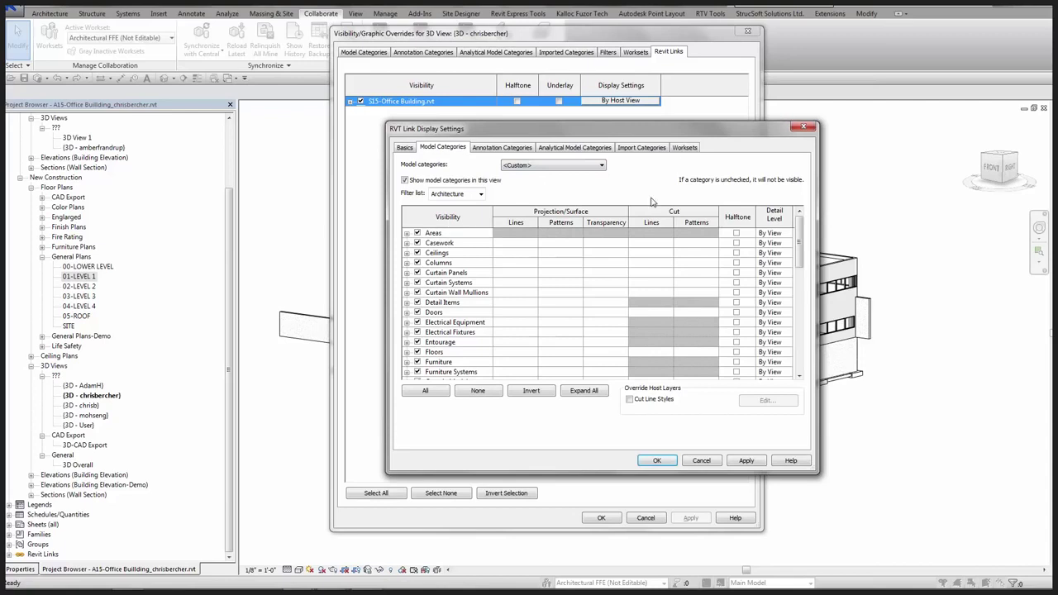
left_click(416, 352)
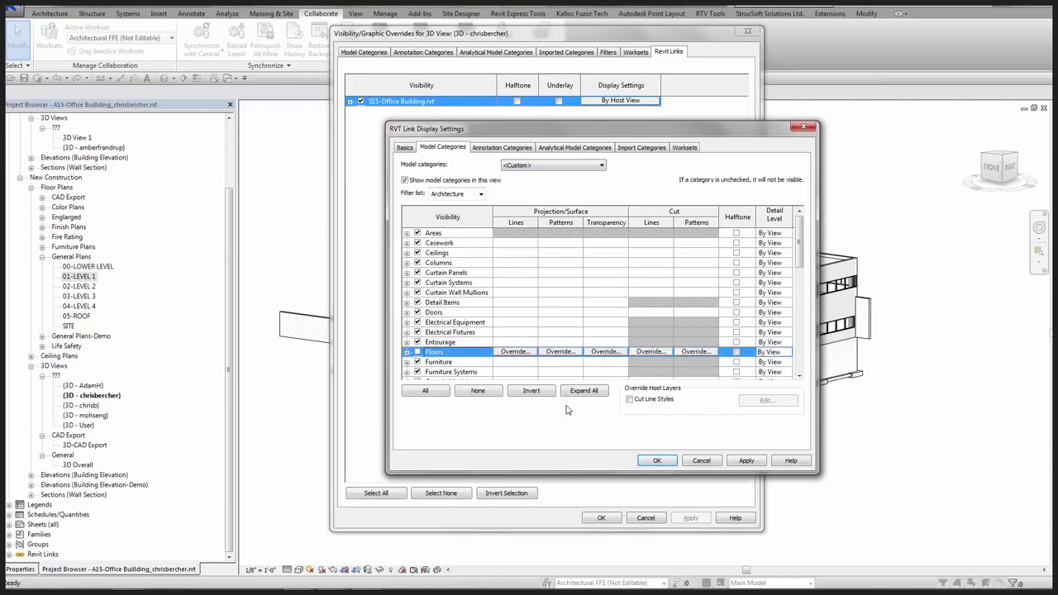
left_click(656, 460)
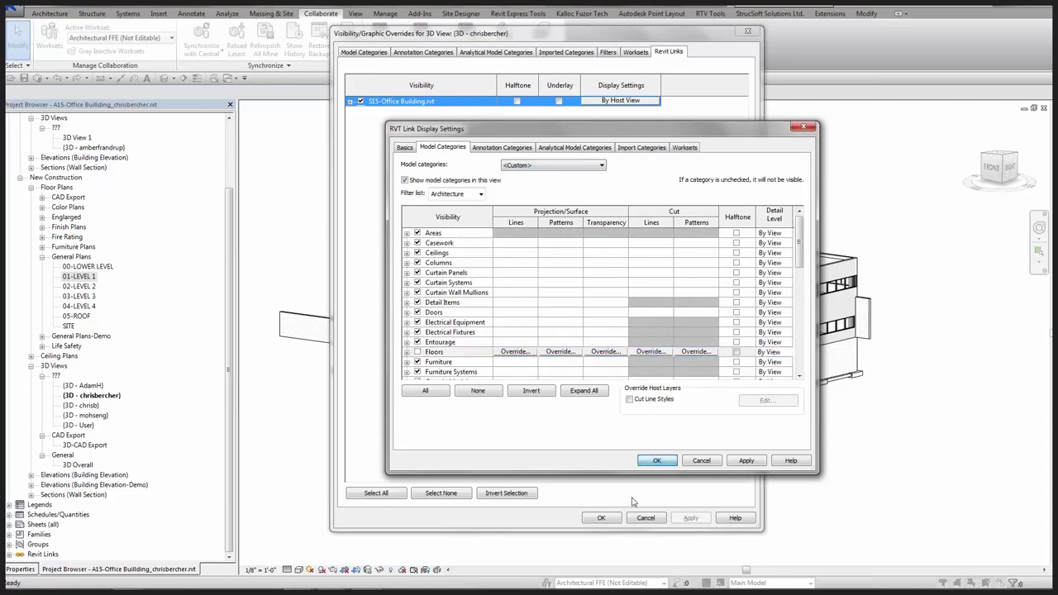
left_click(601, 518)
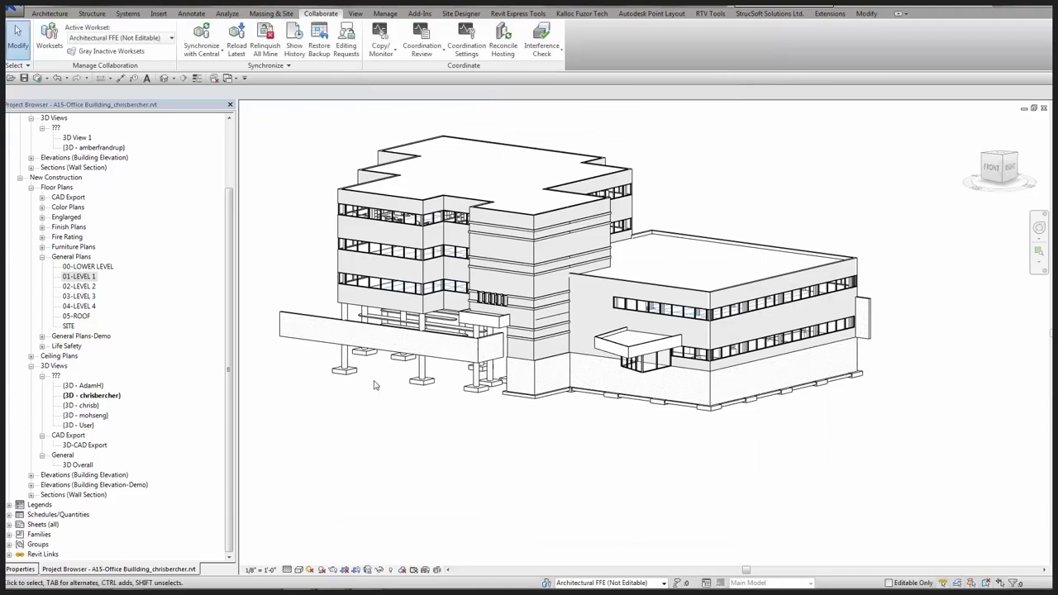
scroll(399, 310, "up", 8)
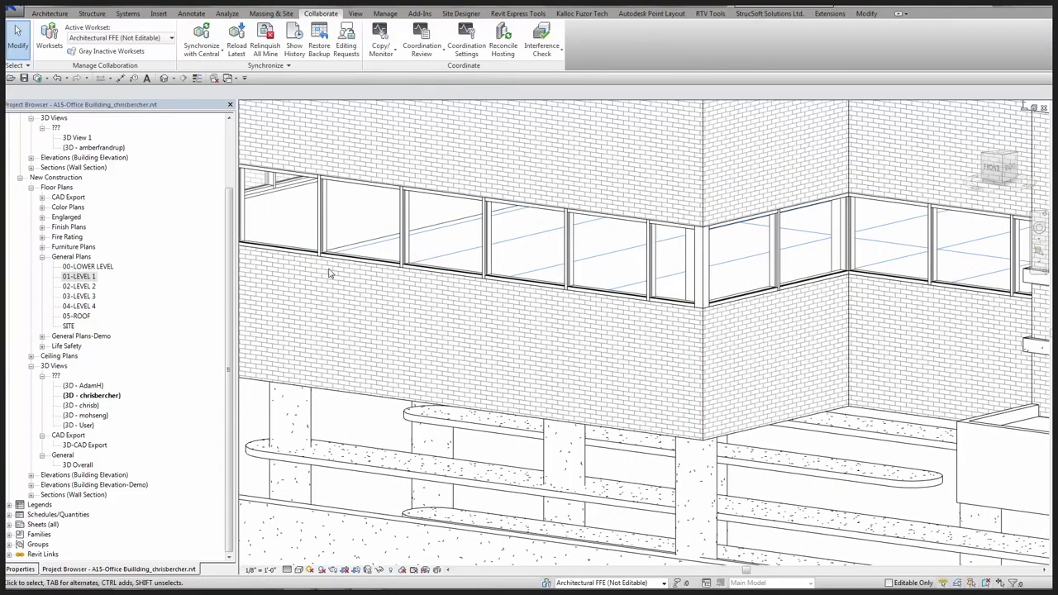
In the 01-LEVEL 1 plan, cut a vertical section between grids B and A from above grid 2 to just above grid 7, and open it.
double_click(81, 277)
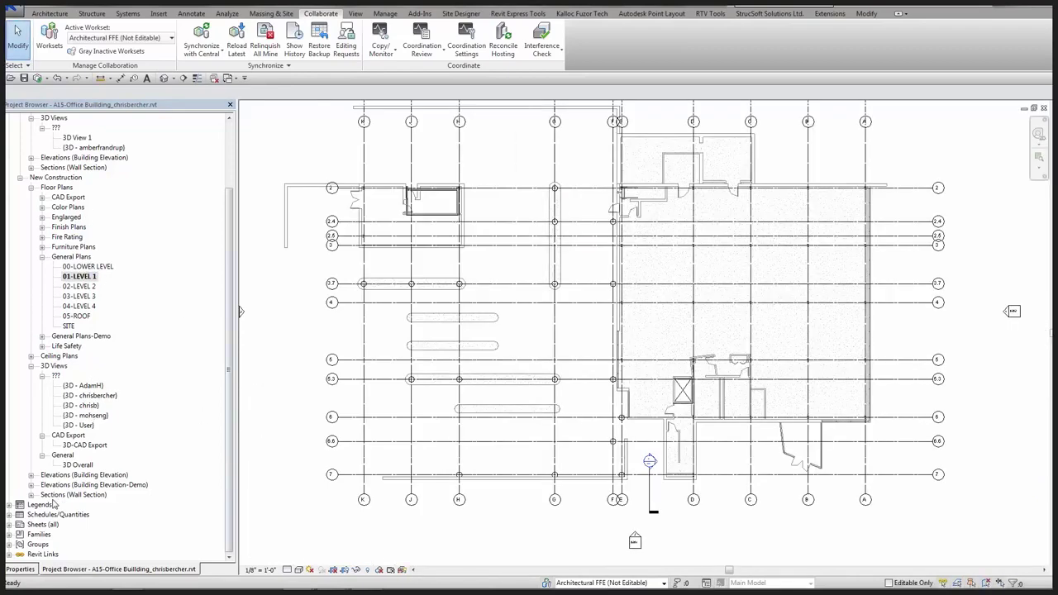
middle_click_drag(662, 275, 514, 286)
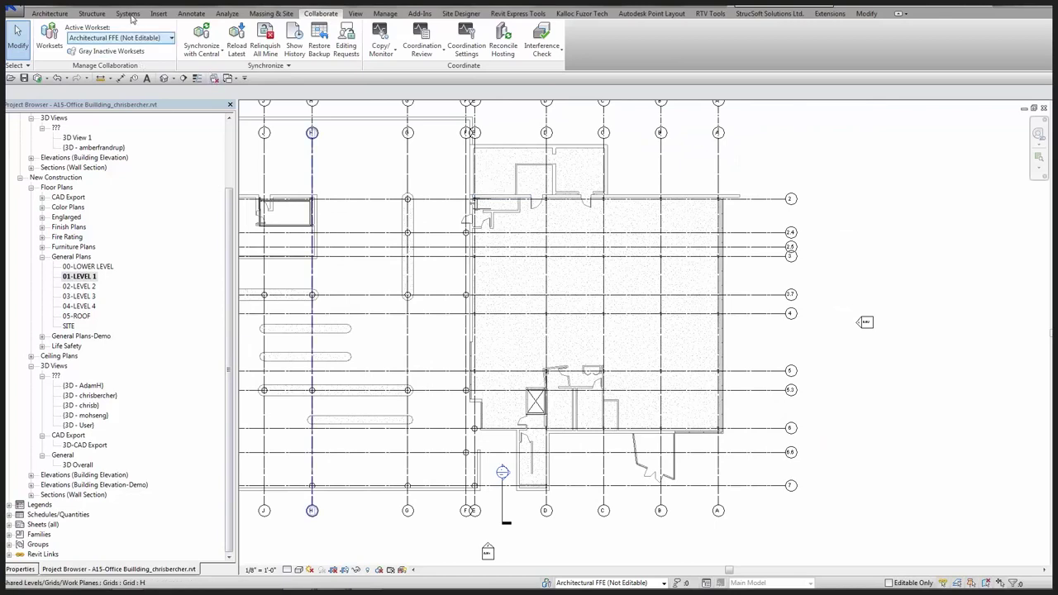
left_click(184, 78)
left_click(690, 165)
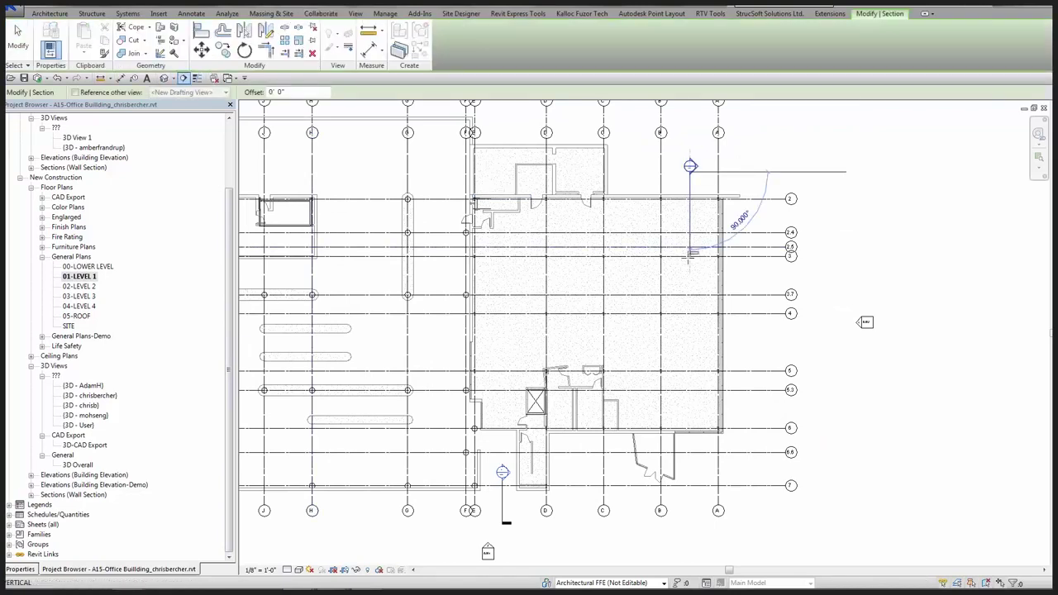
left_click(691, 472)
key("Escape")
key("Escape")
double_click(691, 168)
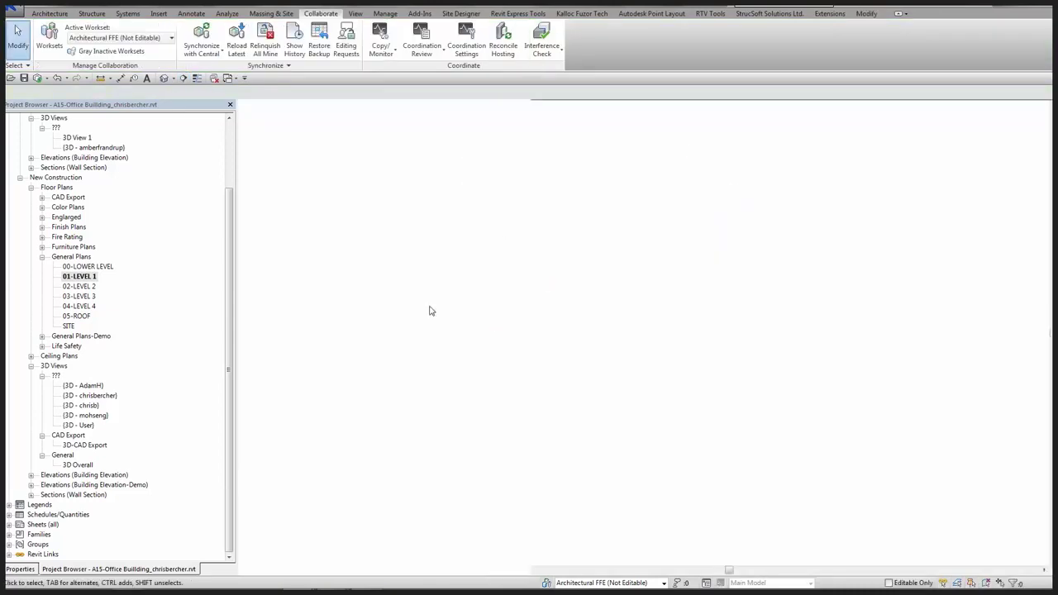
scroll(411, 366, "up", 3)
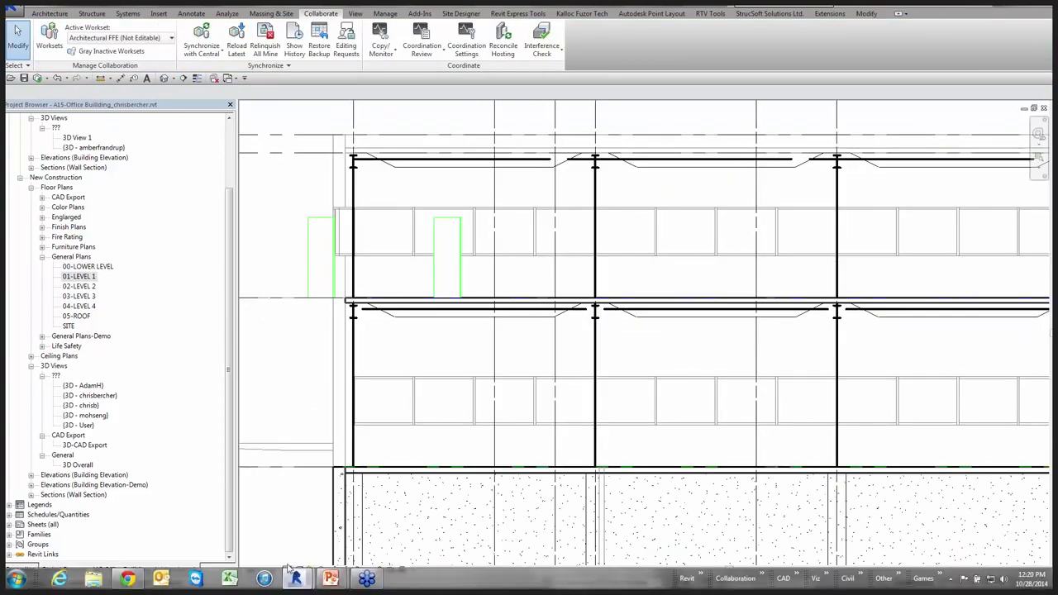
Set the section view's detail level to Fine and turn on Thin Lines for the floor and joist area.
left_click(287, 569)
left_click(302, 559)
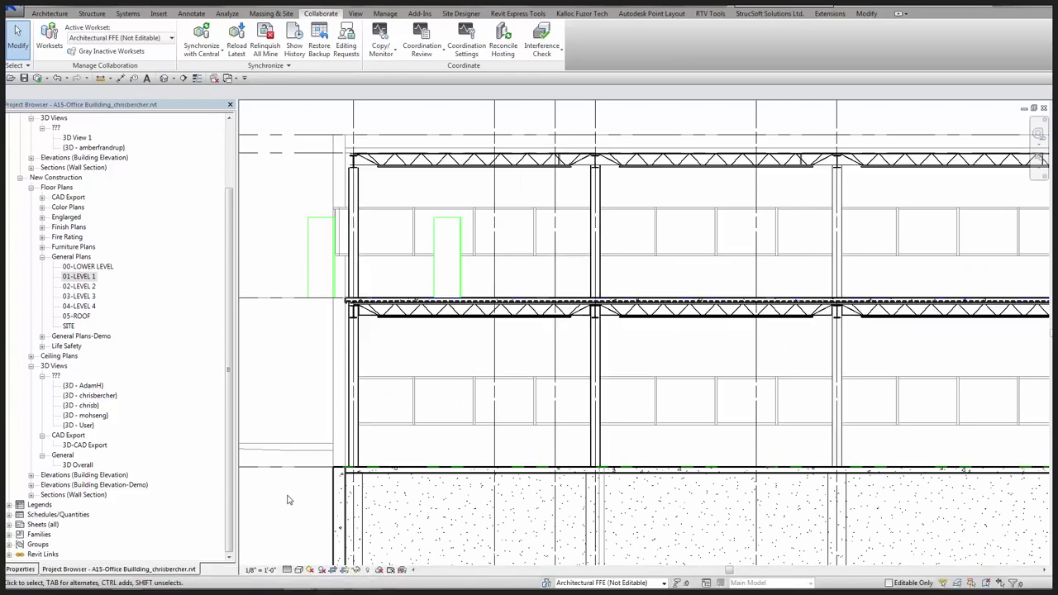
scroll(422, 293, "up", 5)
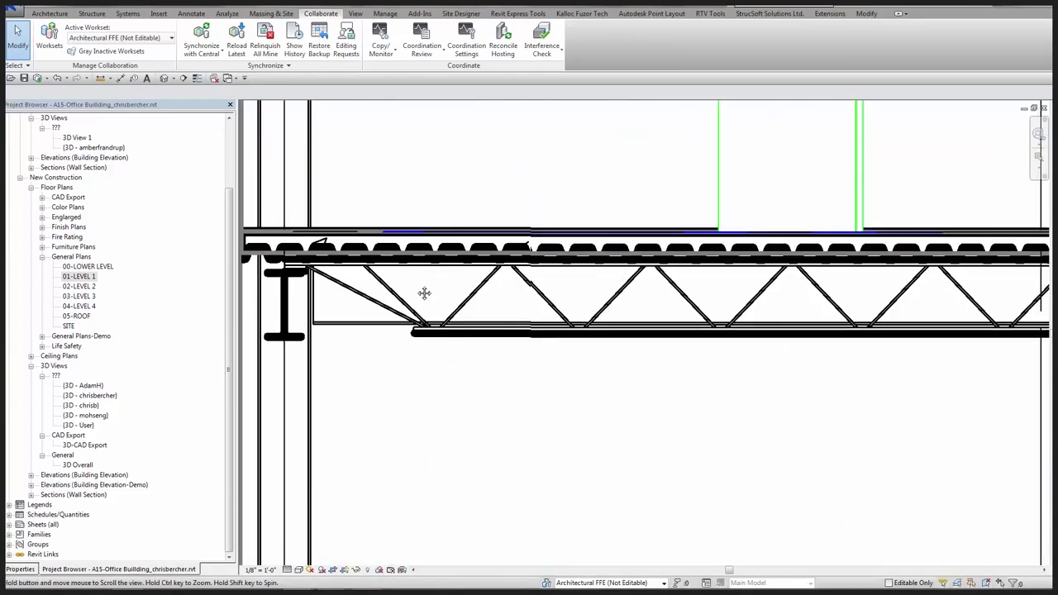
key("l")
key("Tab")
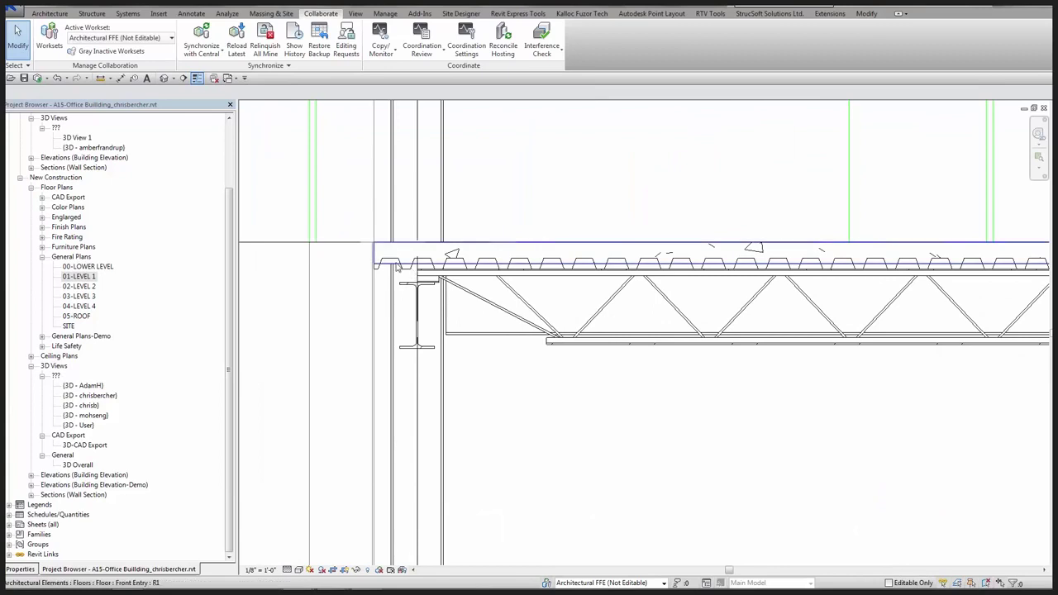
Select the host floor and the linked structural model at the deck edge to examine their overlap, and clear the selection.
left_click(492, 294)
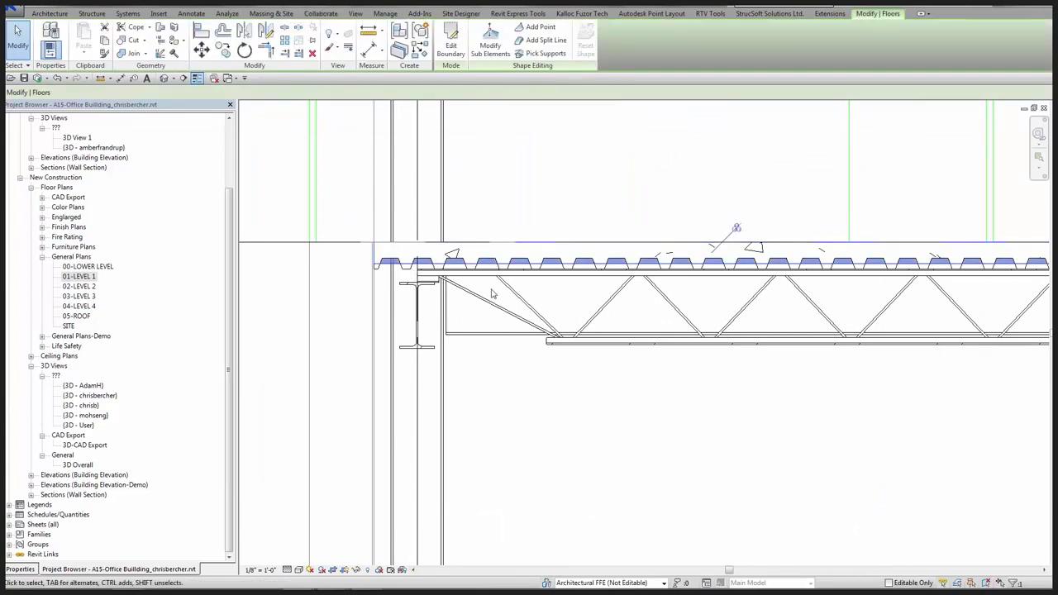
scroll(488, 291, "up", 2)
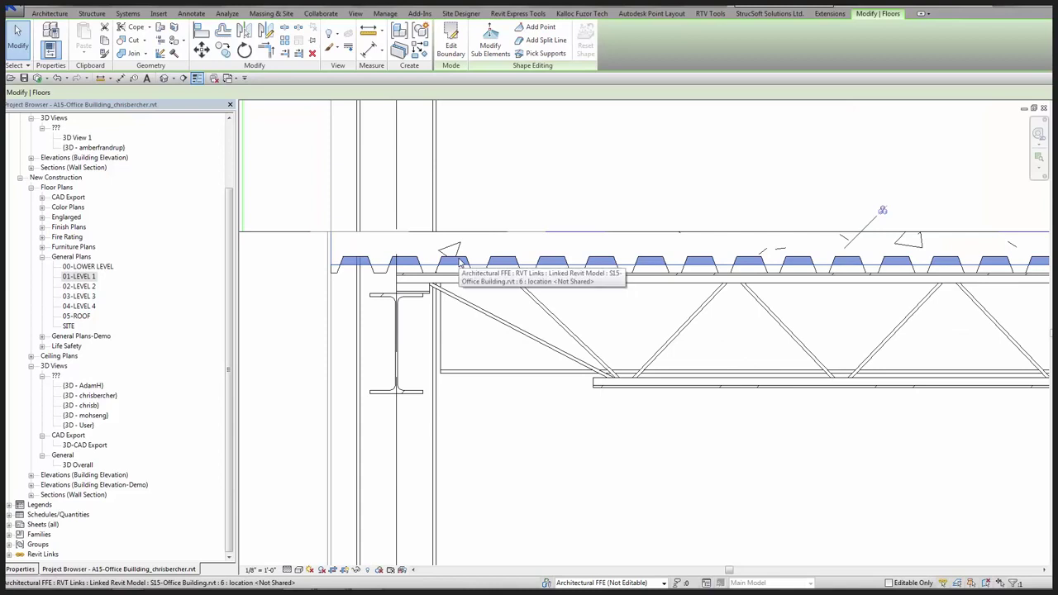
left_click(383, 278)
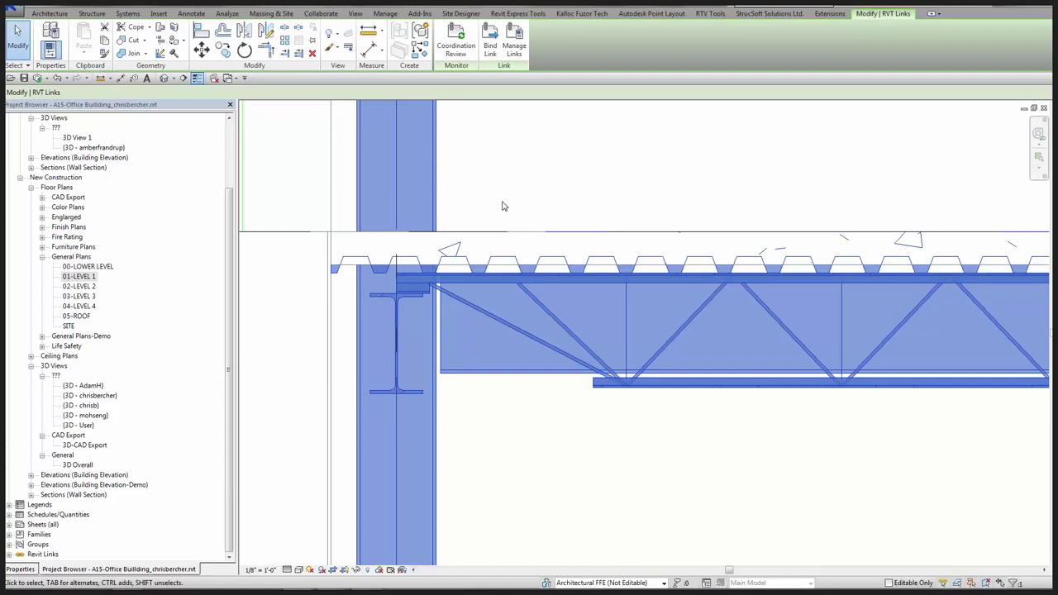
key("Escape")
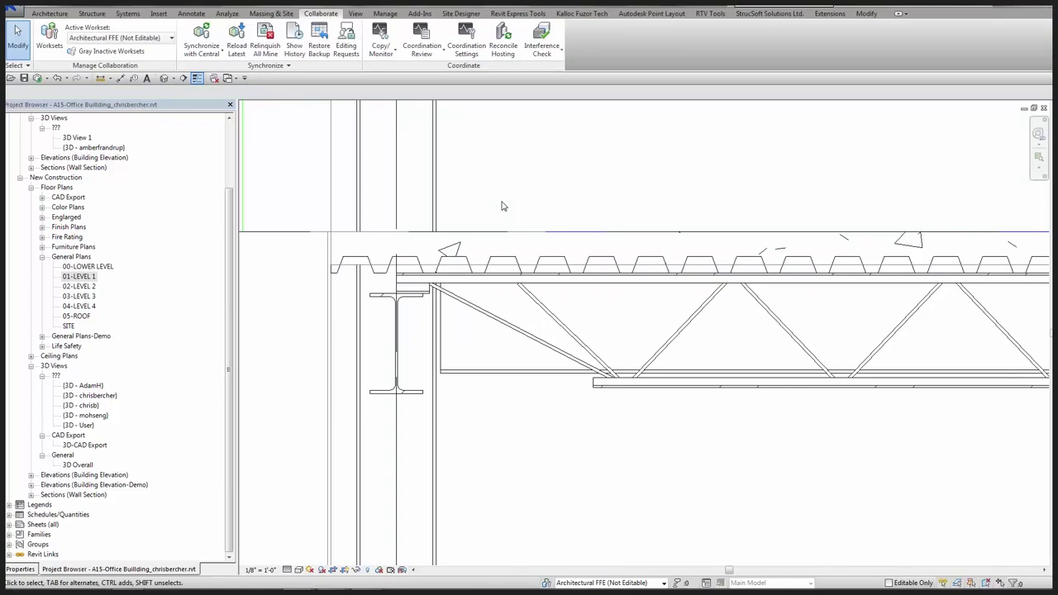
Try hiding the Floors model category in the section view's visibility overrides.
key("v")
key("g")
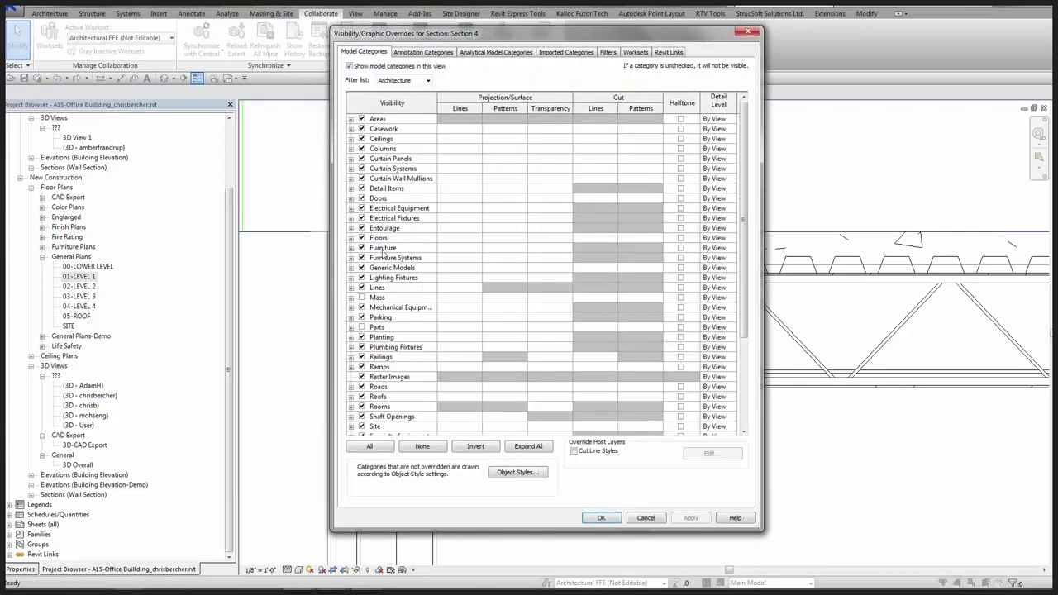
left_click(361, 237)
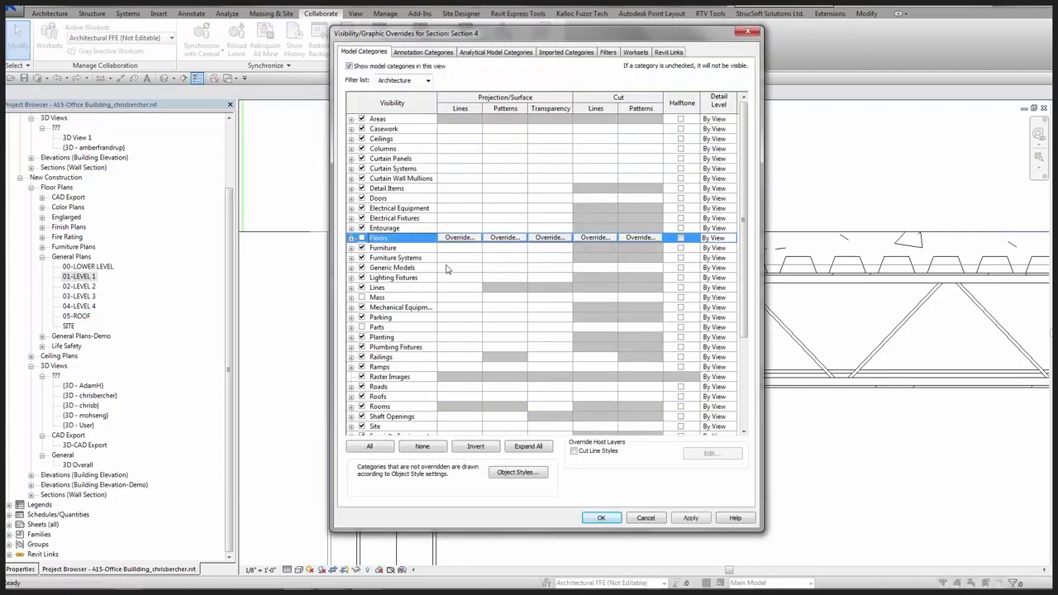
left_click(601, 519)
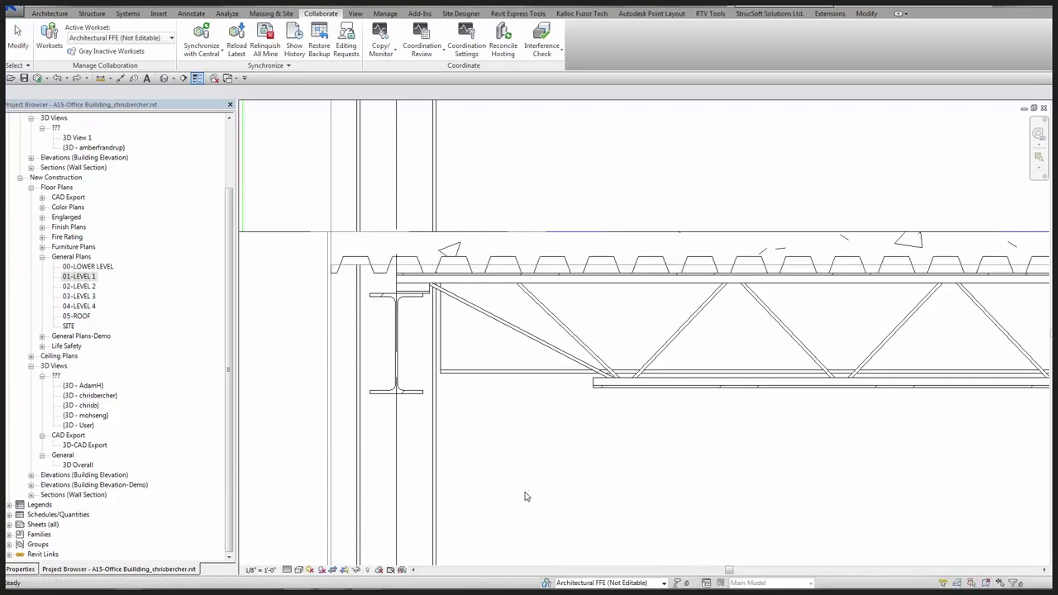
In the section view's visibility overrides, set the S15-Office Building.rvt link to Custom display with its model categories set to Custom.
key("v")
key("v")
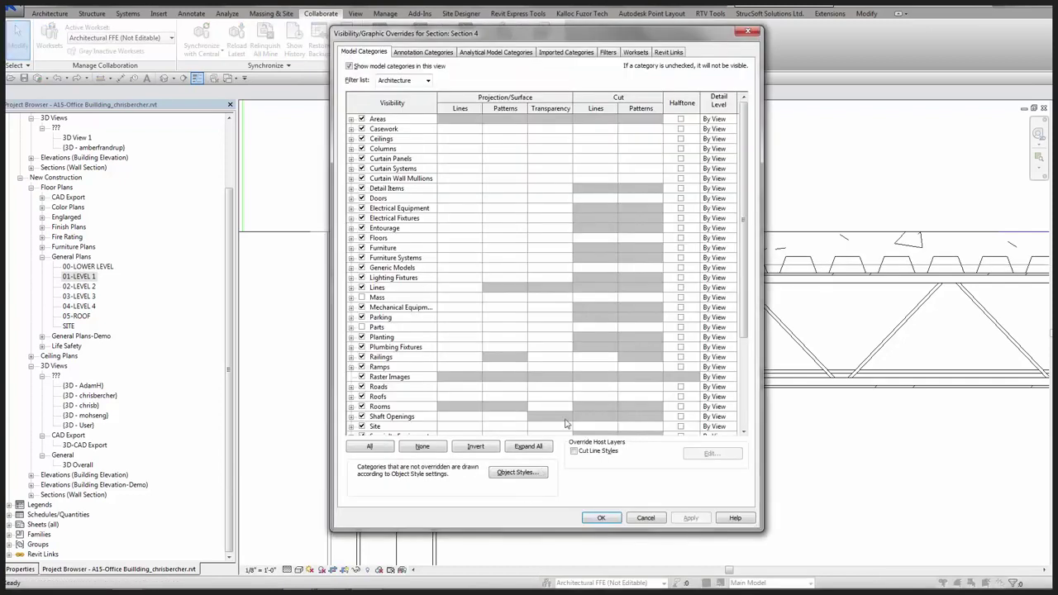
left_click(668, 53)
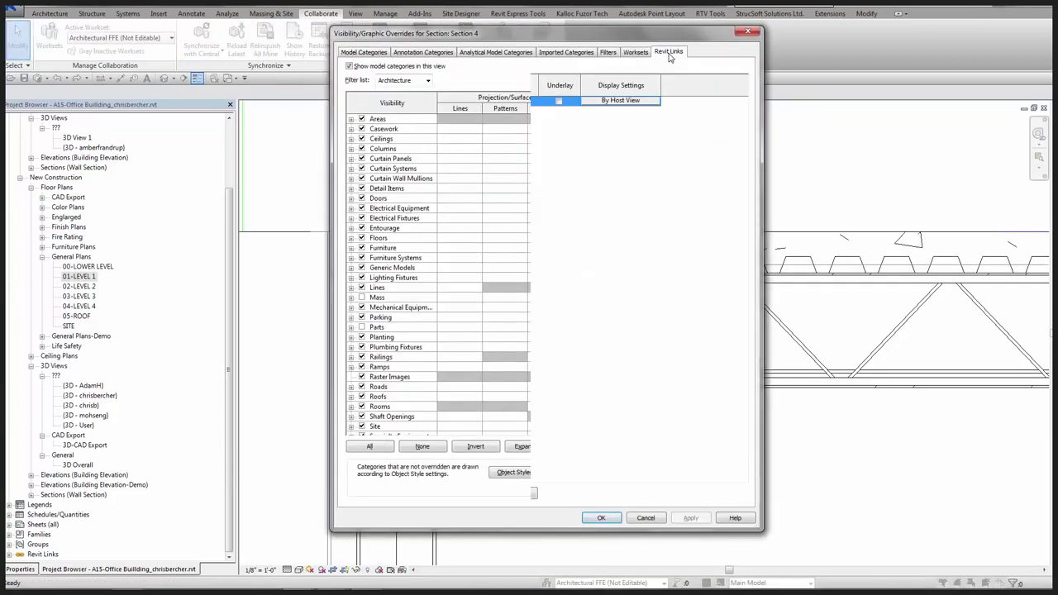
left_click(635, 101)
left_click(543, 177)
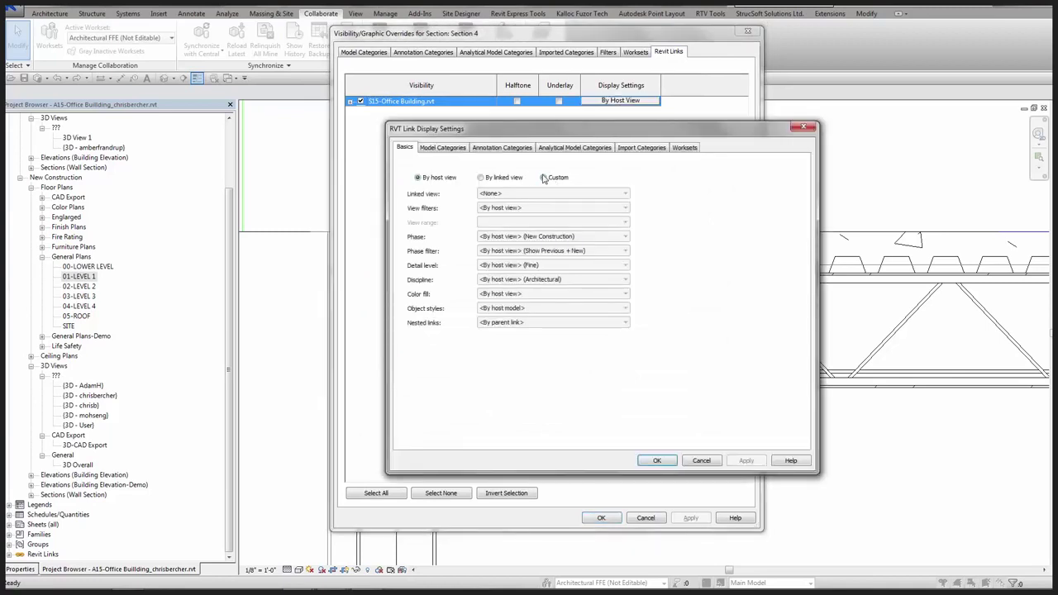
left_click(442, 147)
left_click(521, 165)
left_click(534, 183)
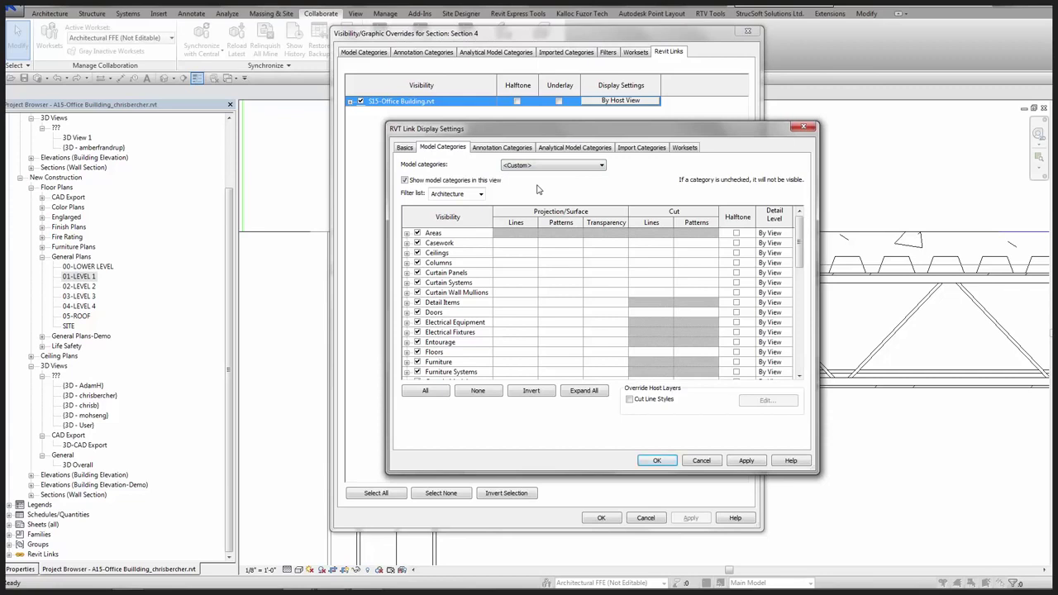
left_click(657, 461)
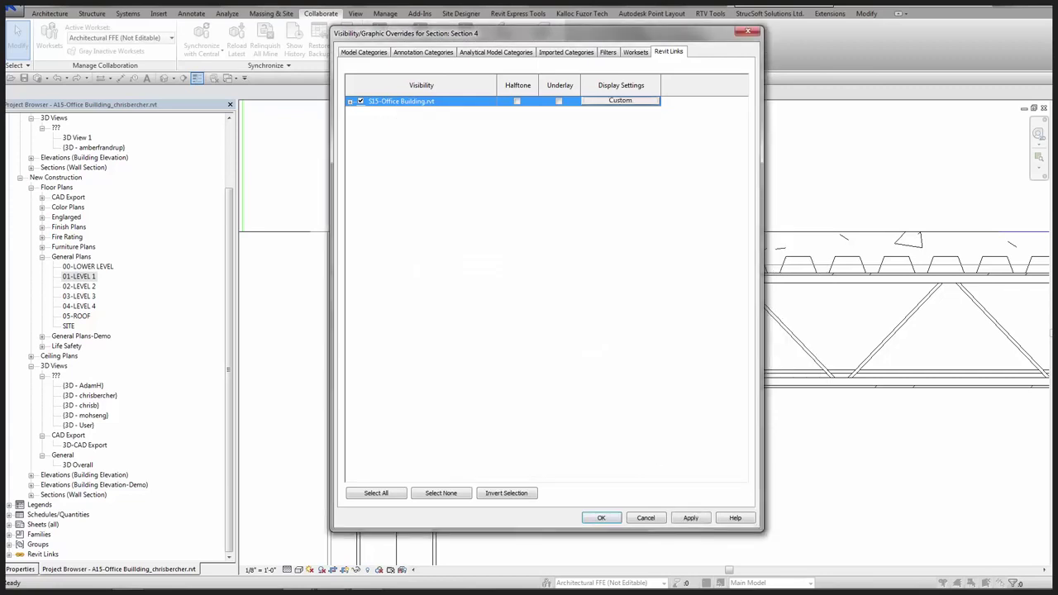
Hide the host model's Floors category in the section view's visibility overrides.
left_click(374, 54)
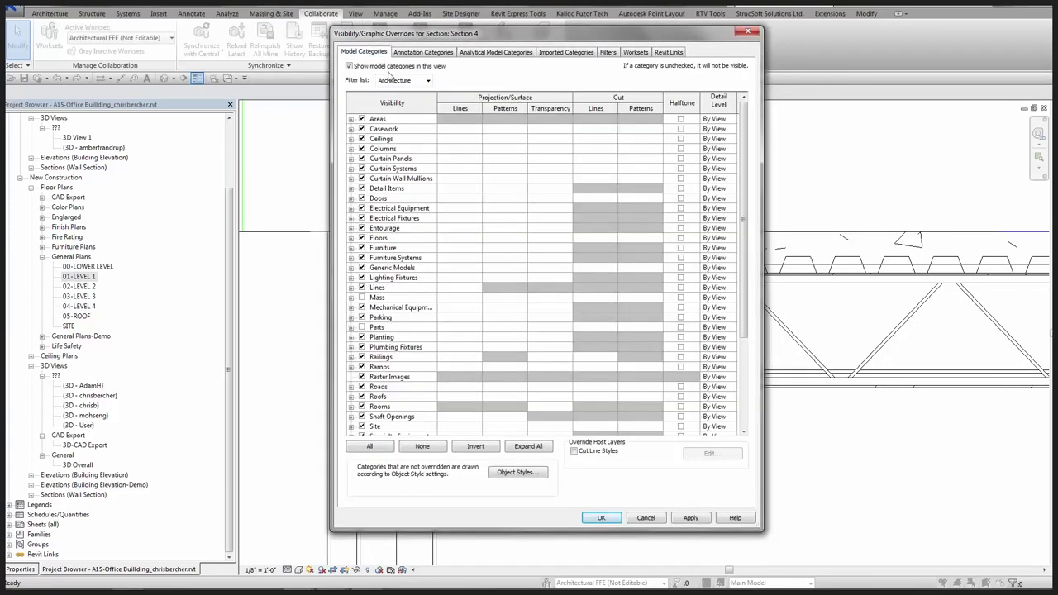
left_click(362, 239)
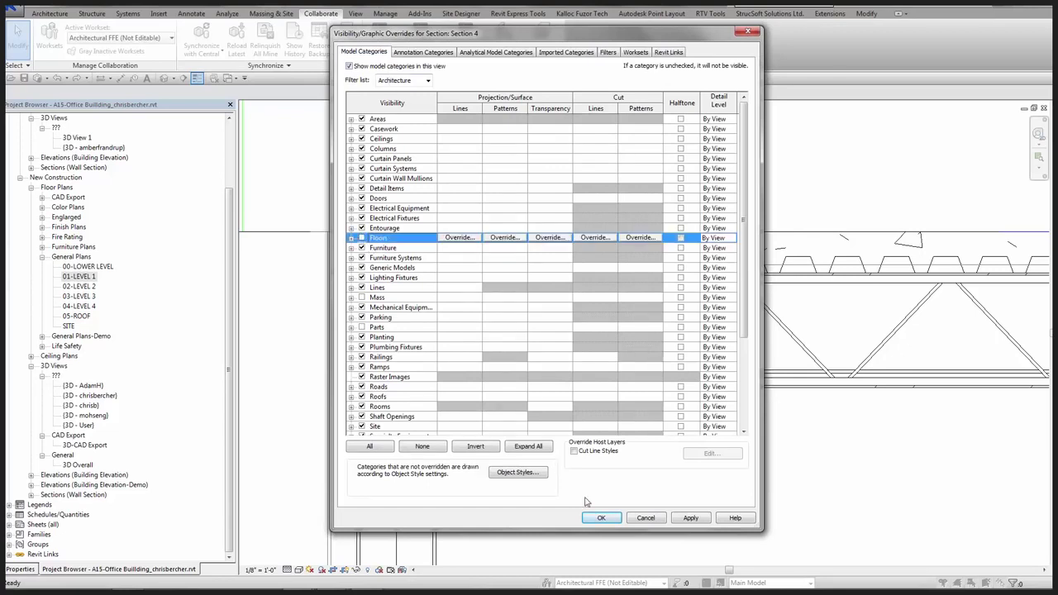
left_click(602, 518)
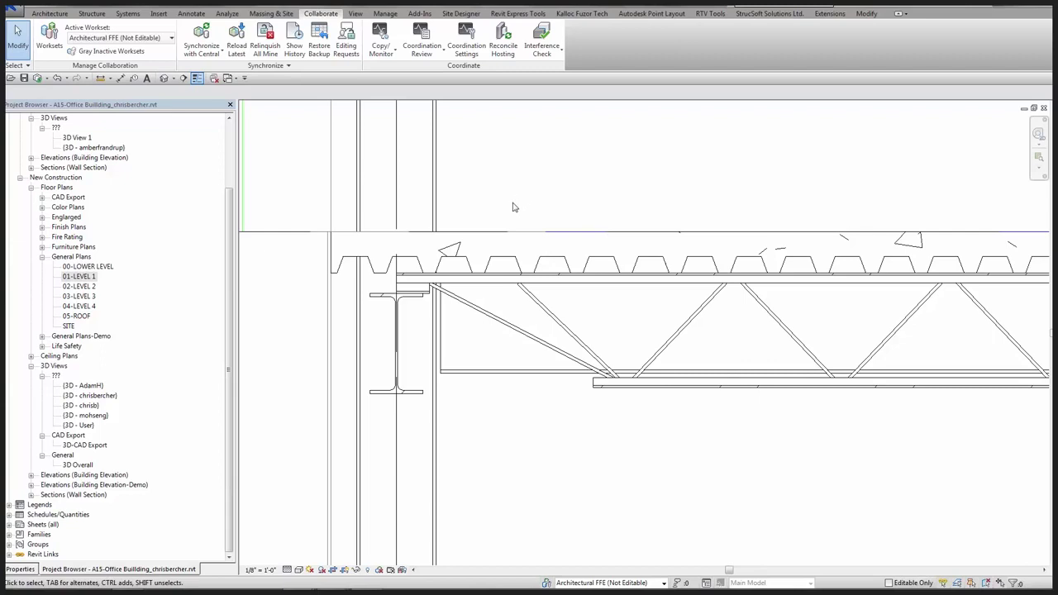
Turn the host model's Floors category back on in the section view's visibility overrides.
key("v")
key("v")
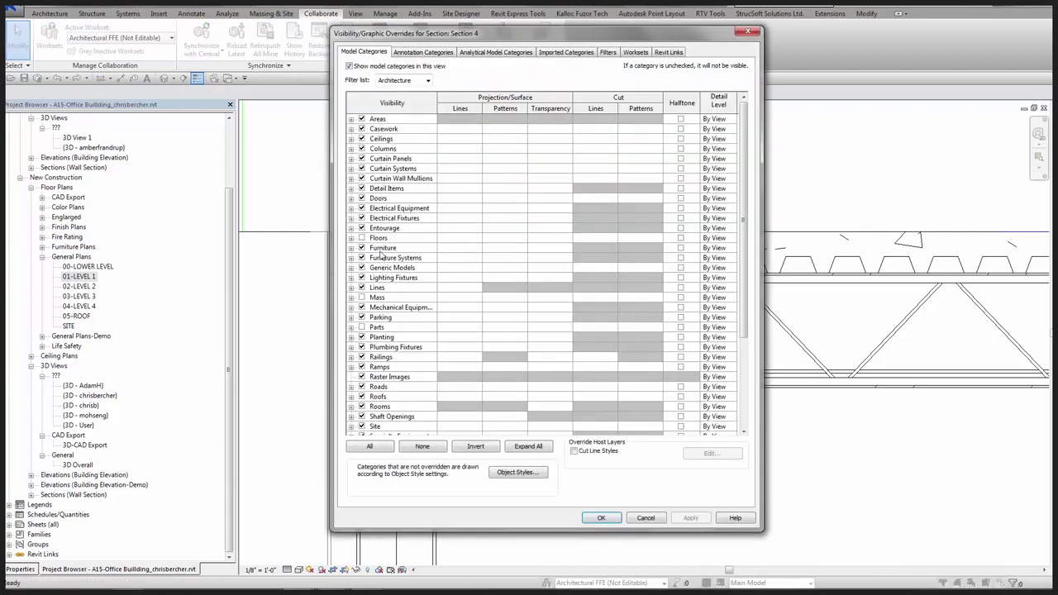
left_click(374, 238)
left_click(601, 518)
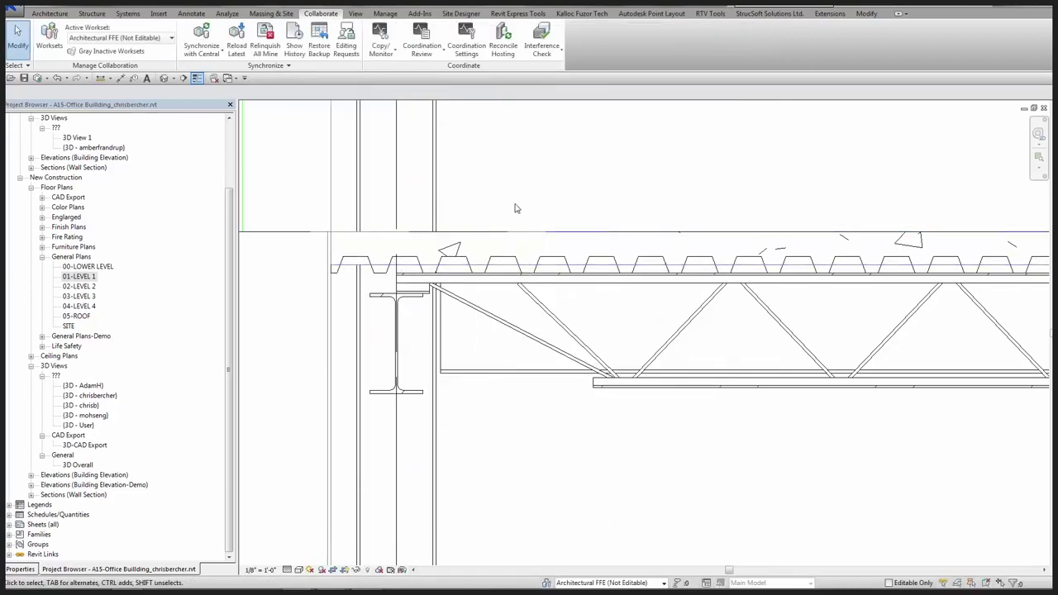
Select the host floor in the section and delete the Concrete, Lightweight layer from its Front Entry type's structure.
left_click(18, 570)
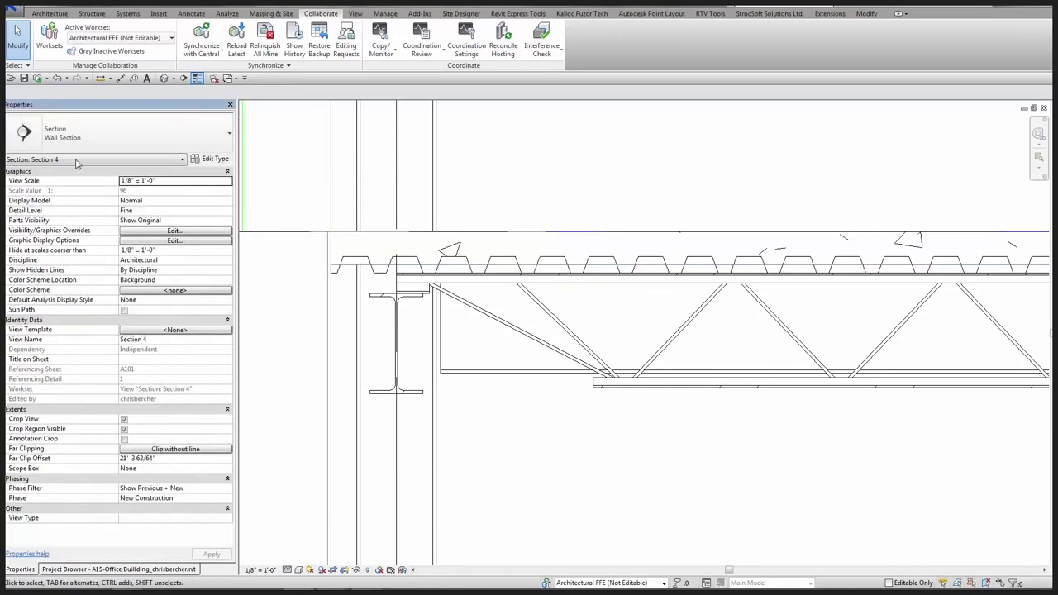
left_click(441, 251)
left_click(119, 135)
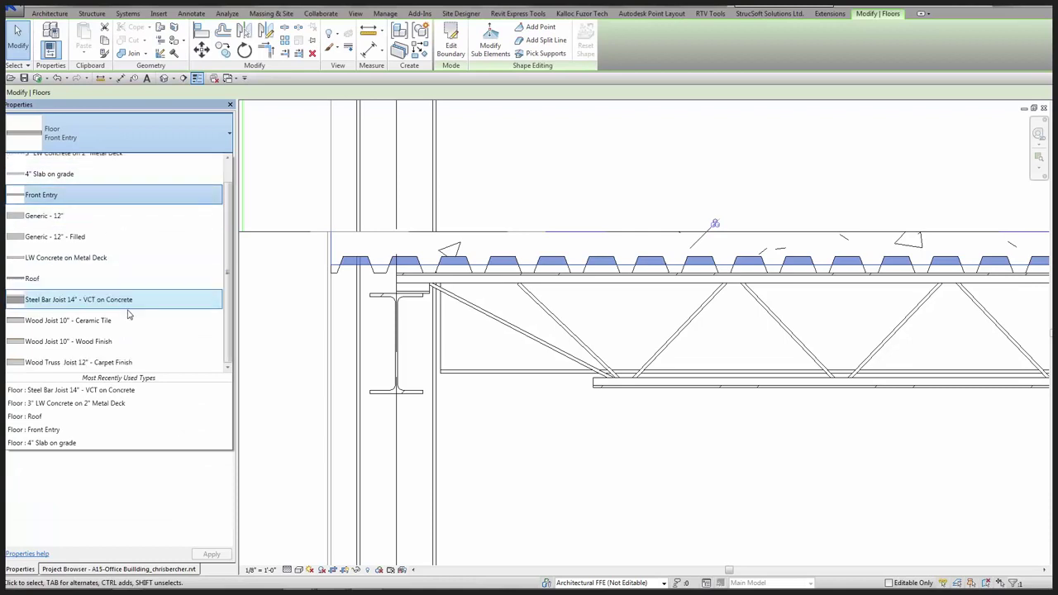
left_click(196, 138)
left_click(211, 159)
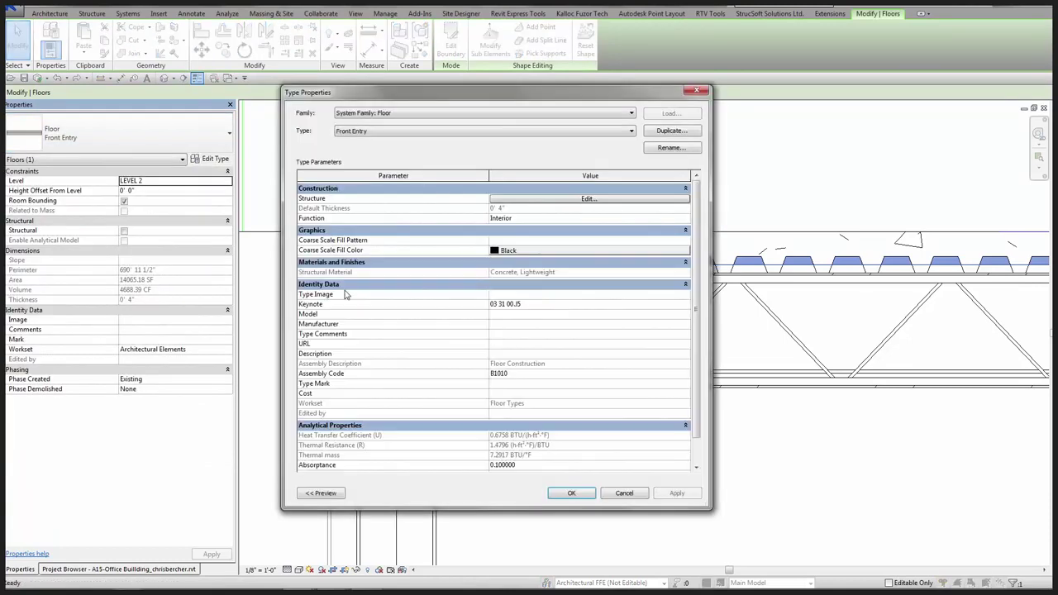
left_click(588, 200)
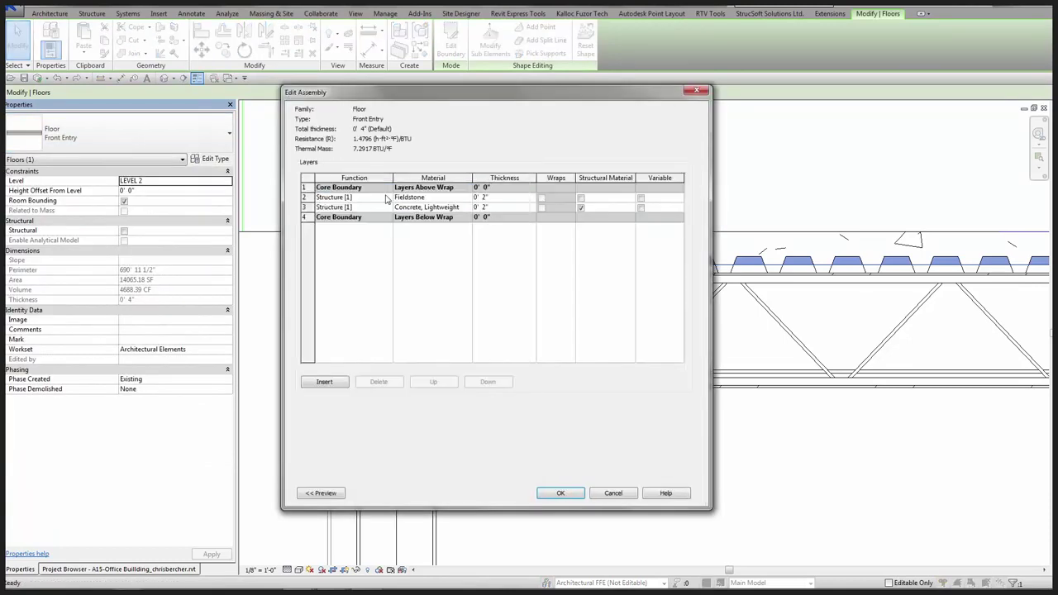
left_click(509, 208)
left_click(348, 208)
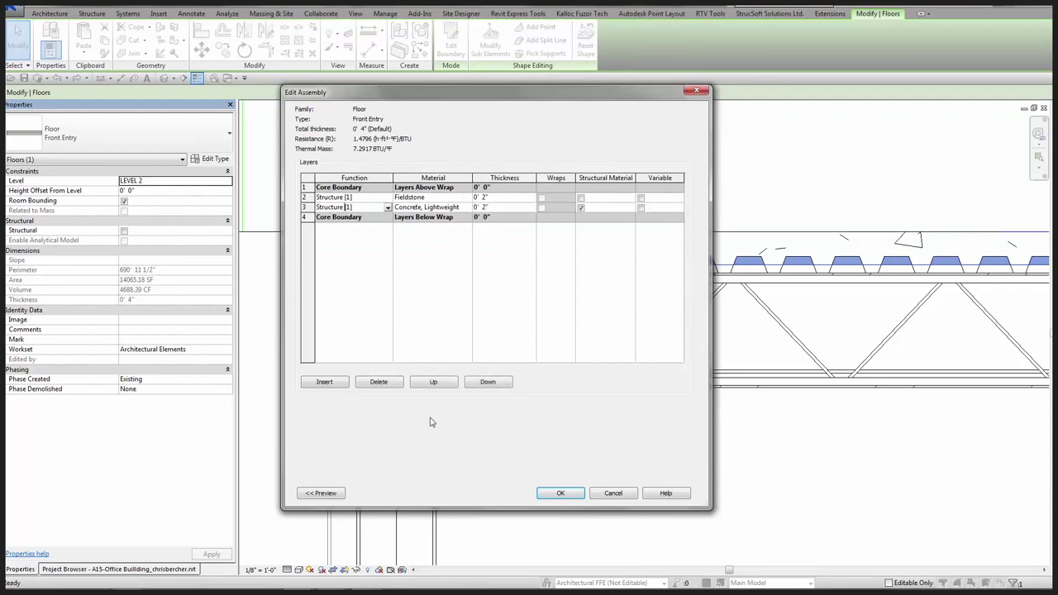
left_click(389, 386)
left_click(559, 494)
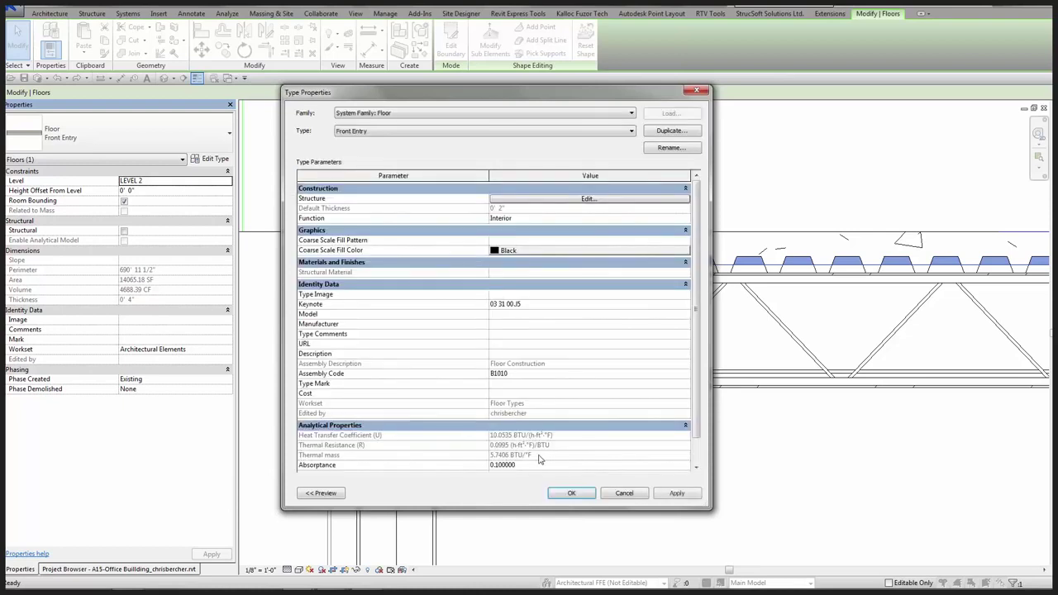
Set the Fieldstone layer's thickness to 1/2" in the Front Entry floor type and apply the type changes.
left_click(579, 200)
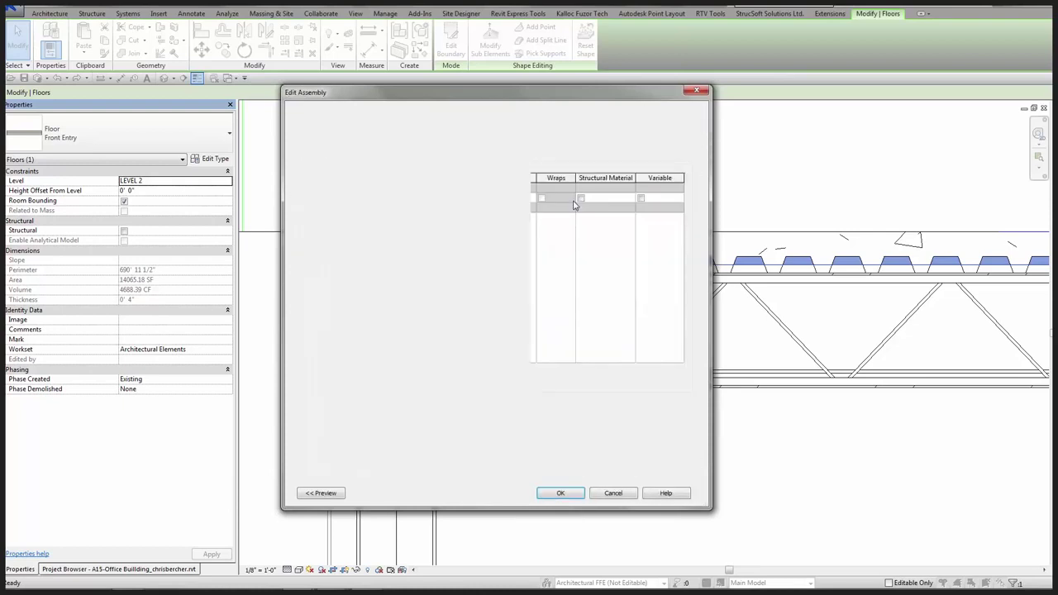
left_click(488, 197)
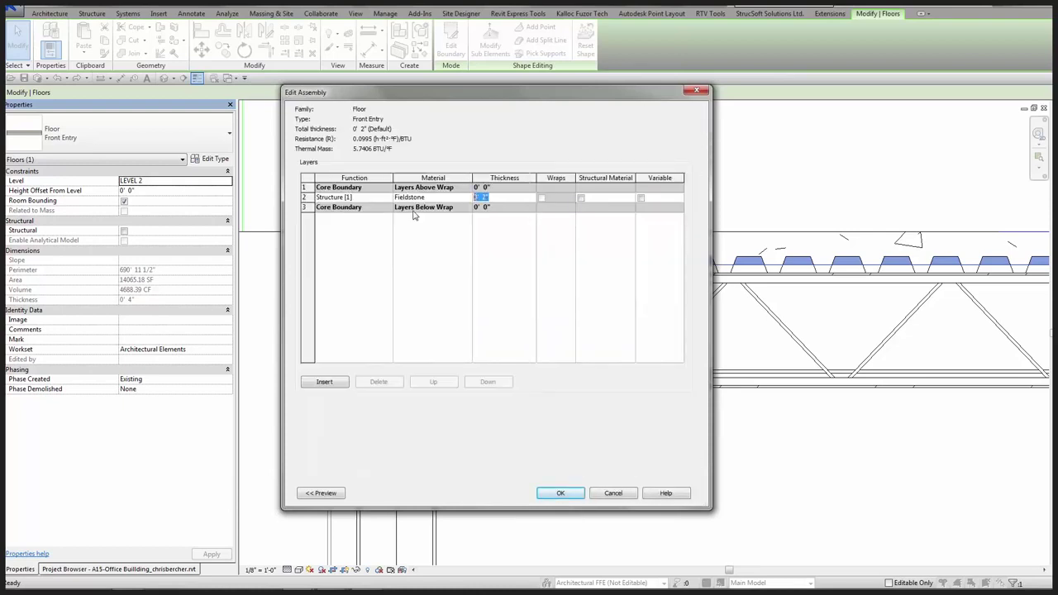
type("1/2\"")
key("Tab")
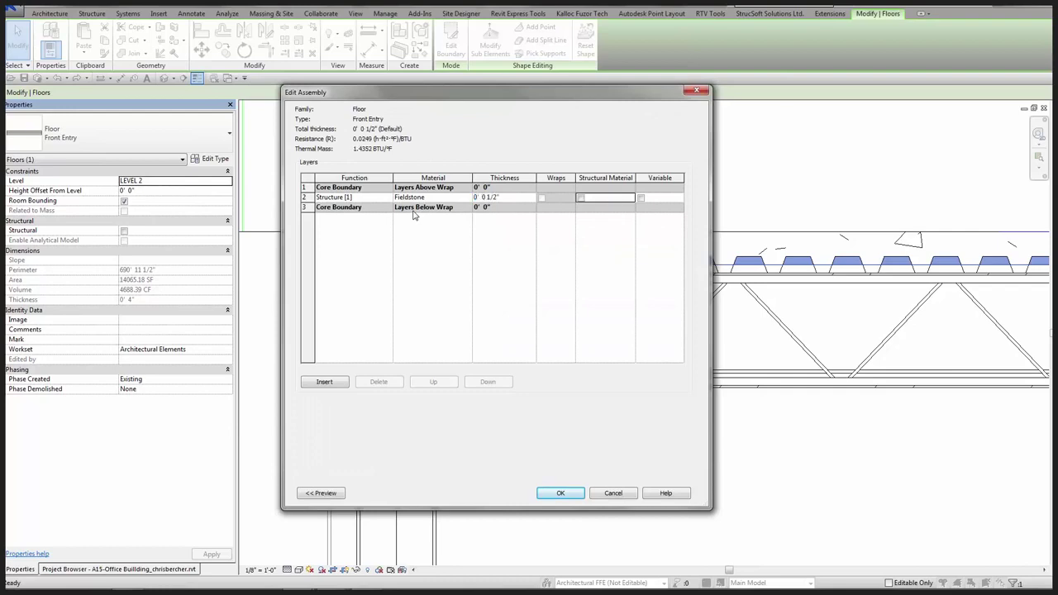
left_click(562, 497)
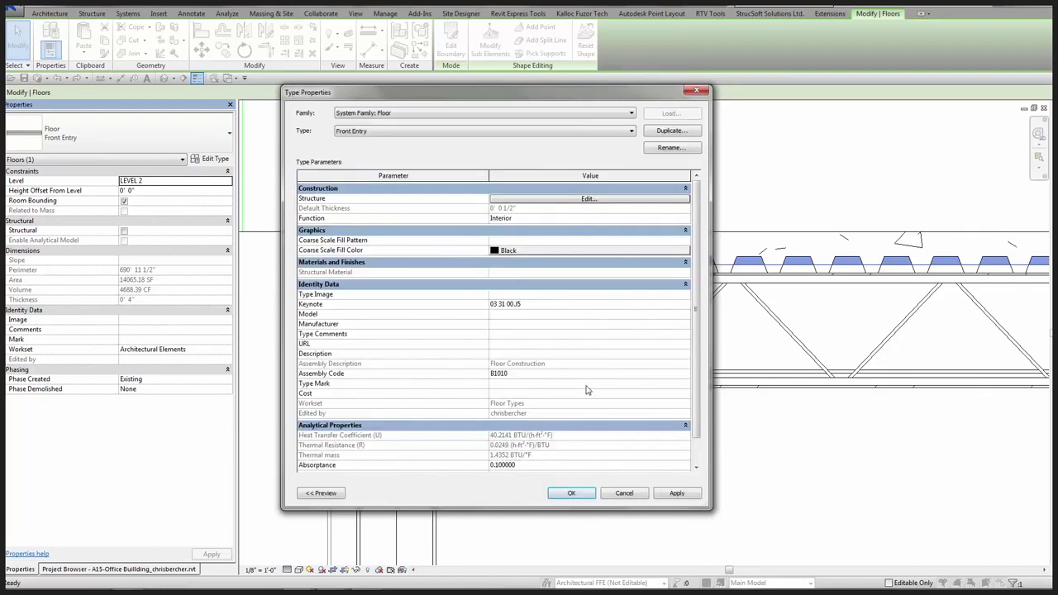
left_click(571, 493)
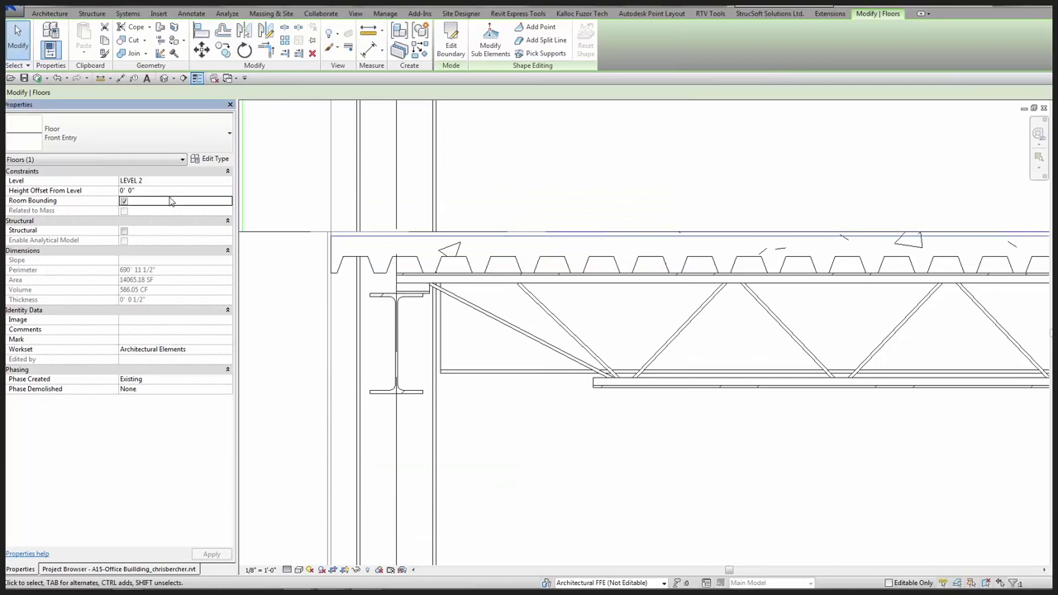
Set the host floor's height offset from Level 2 to 1/2" and clear the selection.
left_click(176, 191)
type("1/2\"")
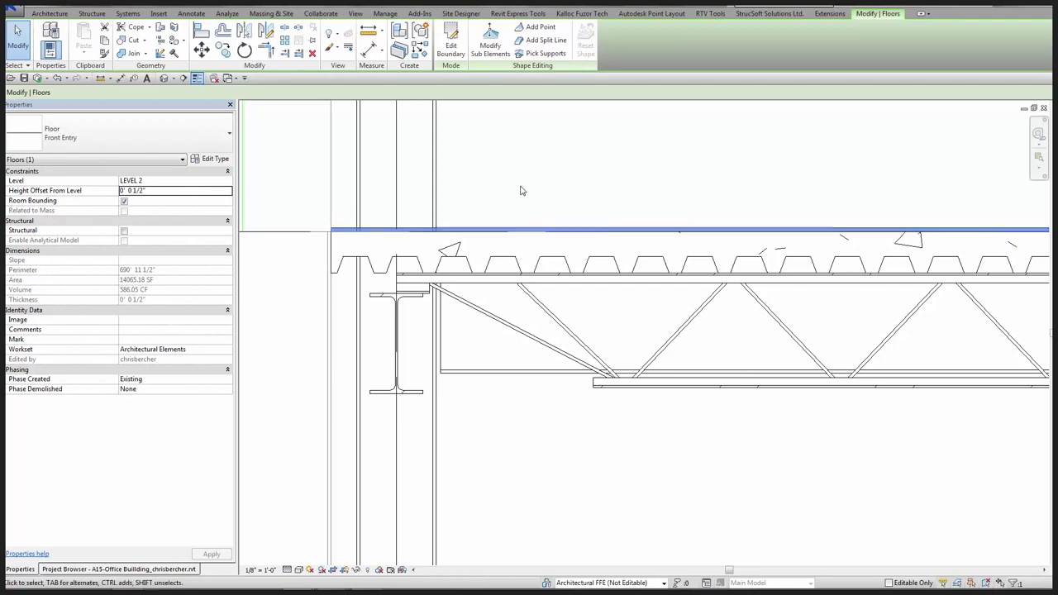
left_click(522, 189)
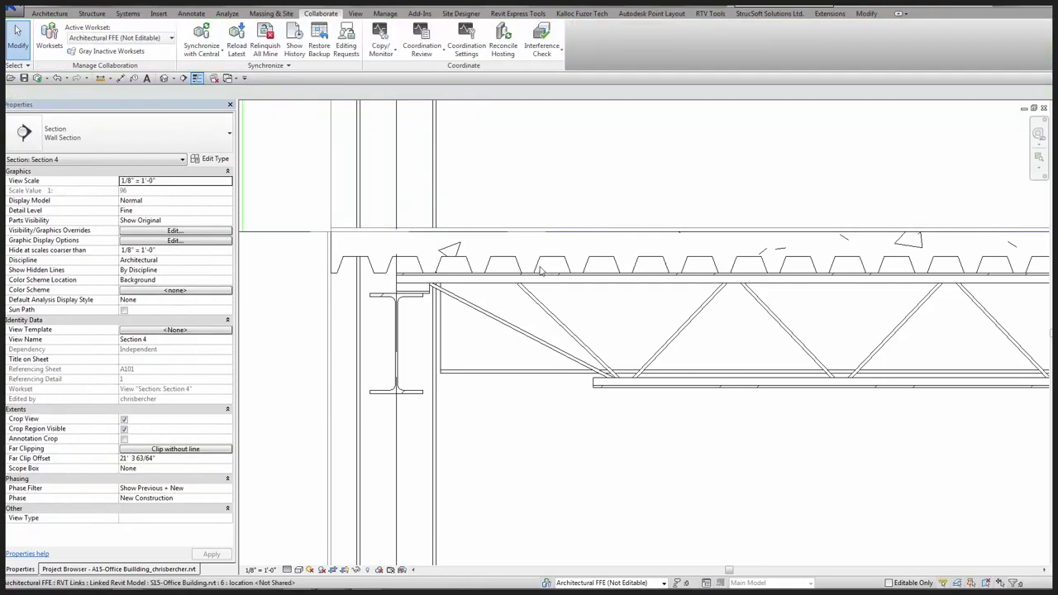
Temporarily hide the linked structural model in the section to examine the remaining architectural elements, and restore it.
left_click(629, 270)
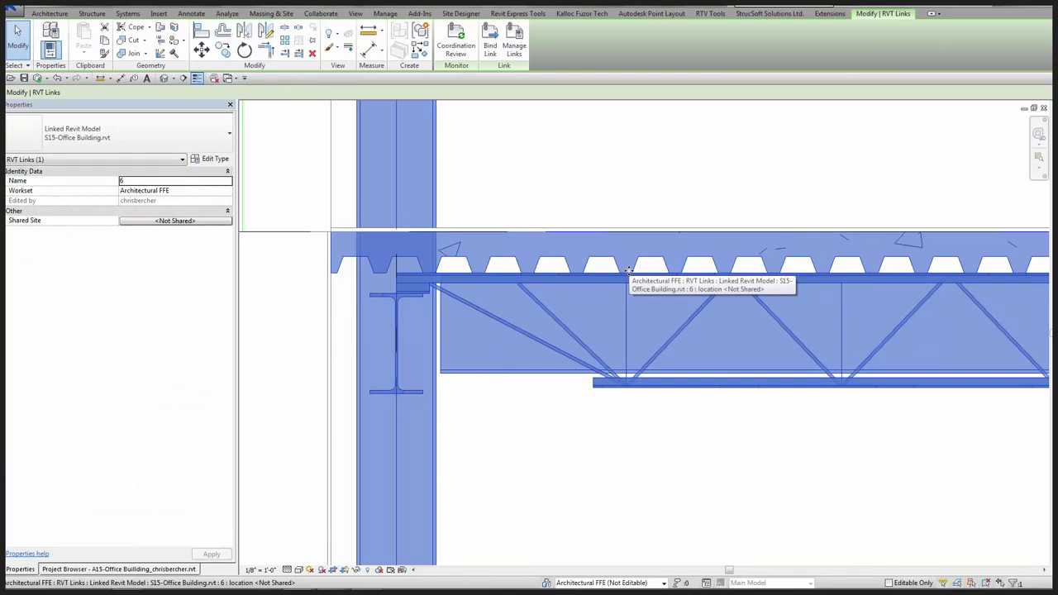
key("h")
key("h")
scroll(645, 273, "down", 4)
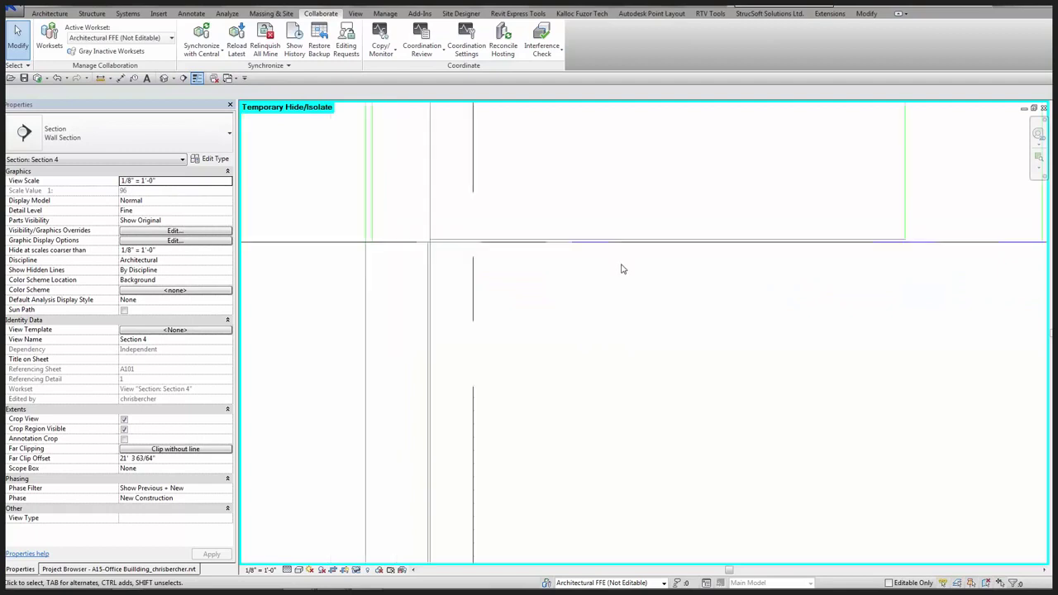
middle_click_drag(466, 298, 455, 289)
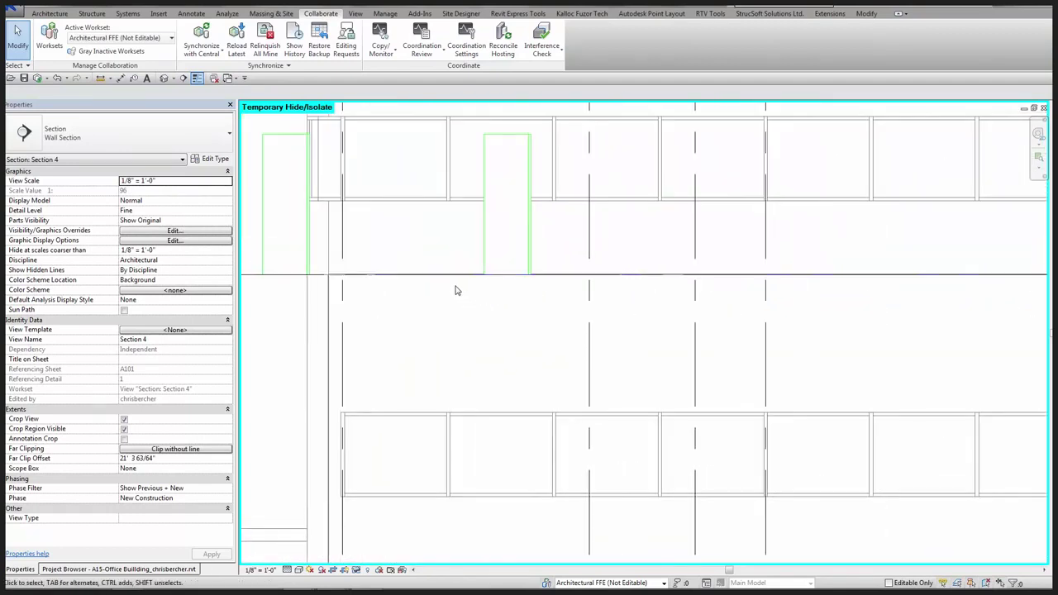
scroll(468, 273, "up", 3)
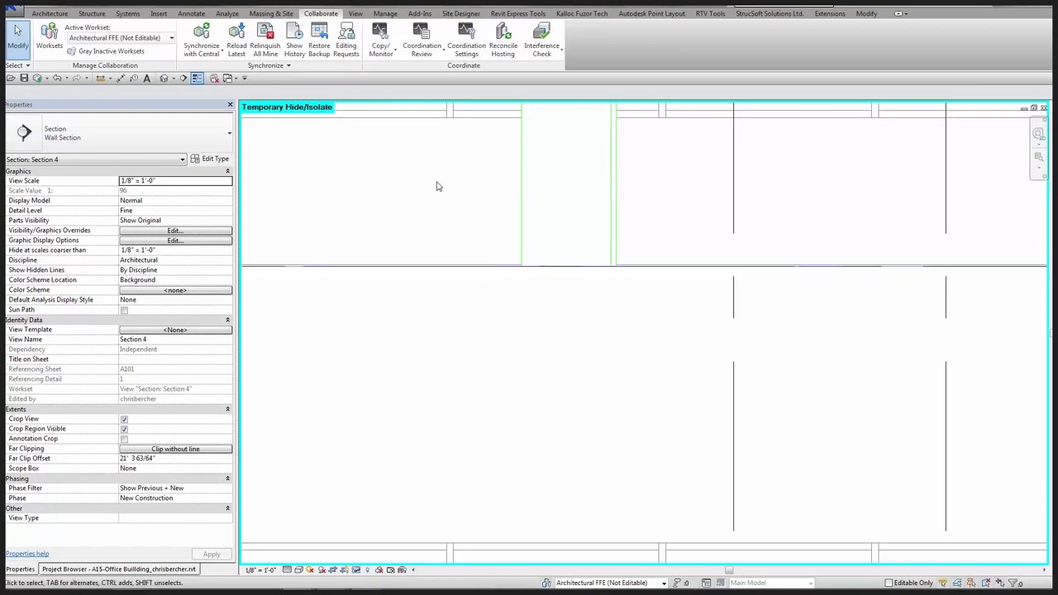
key("h")
key("r")
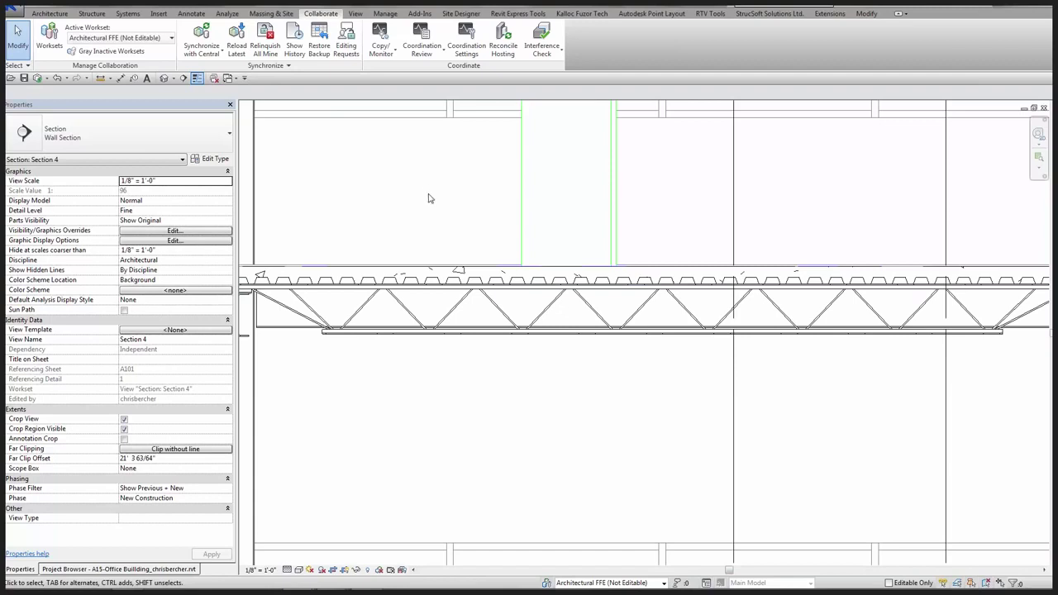
middle_click_drag(515, 277, 539, 282)
scroll(468, 274, "down", 2)
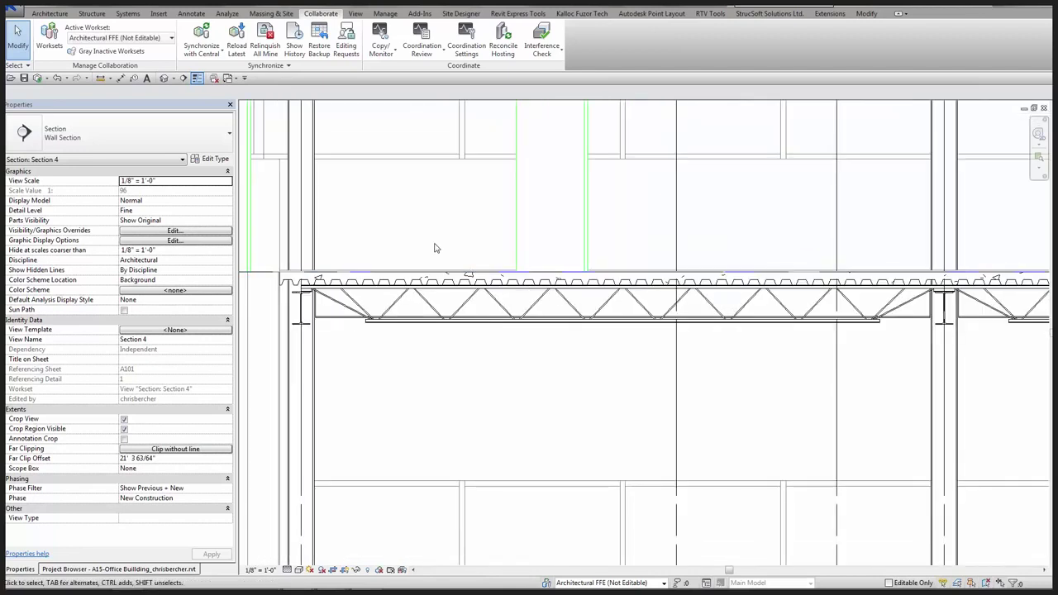
Switch to the S15-Office Building structural model and select the linked architectural model in the East elevation to examine it, and clear the selection.
left_click(163, 569)
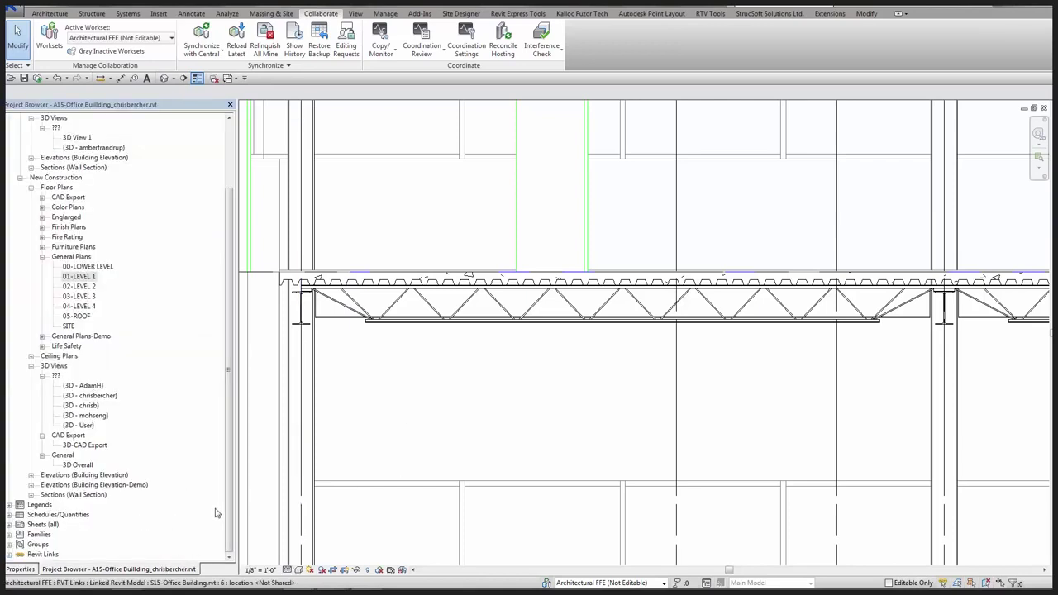
key("alt+Tab")
key("Tab")
key("Tab")
key("Tab")
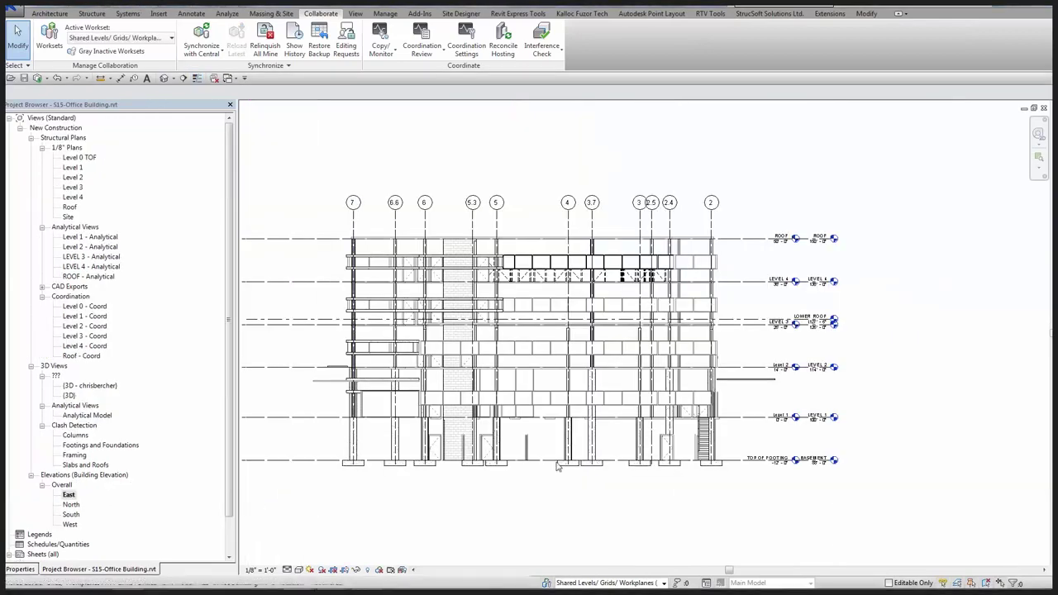
scroll(407, 421, "up", 8)
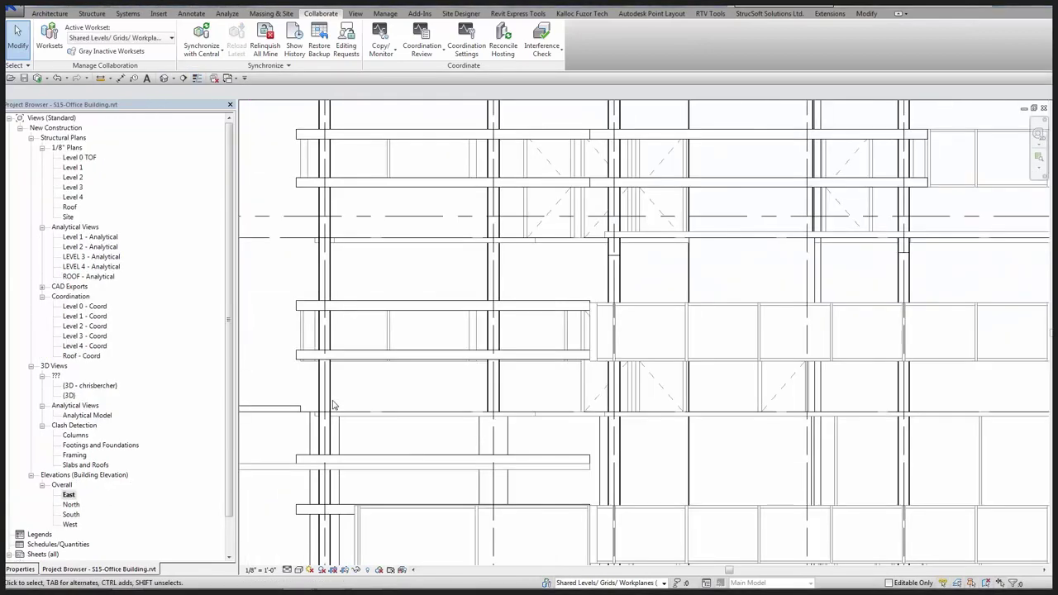
left_click(407, 421)
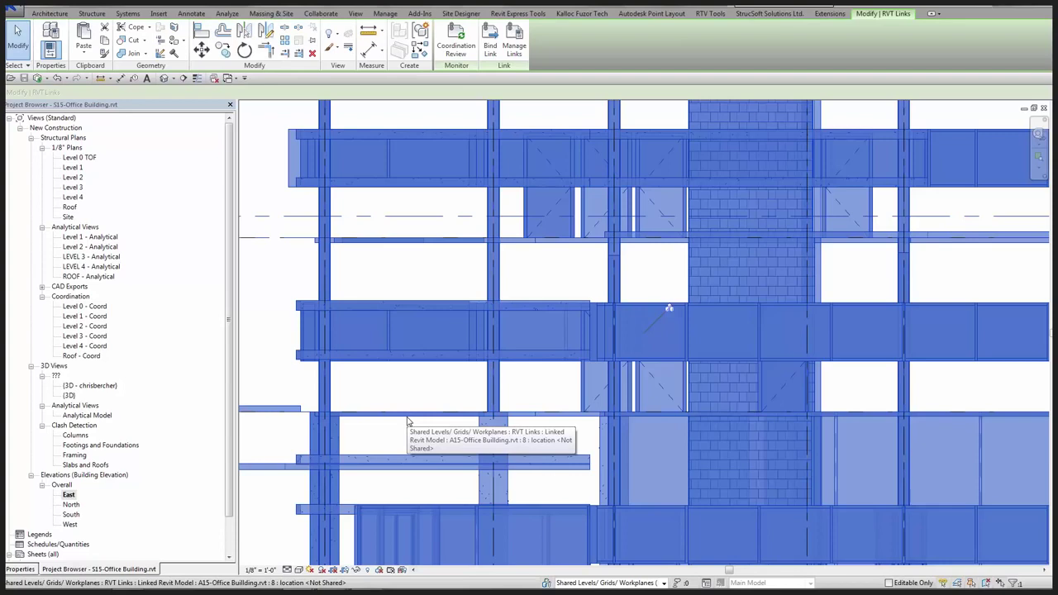
key("Escape")
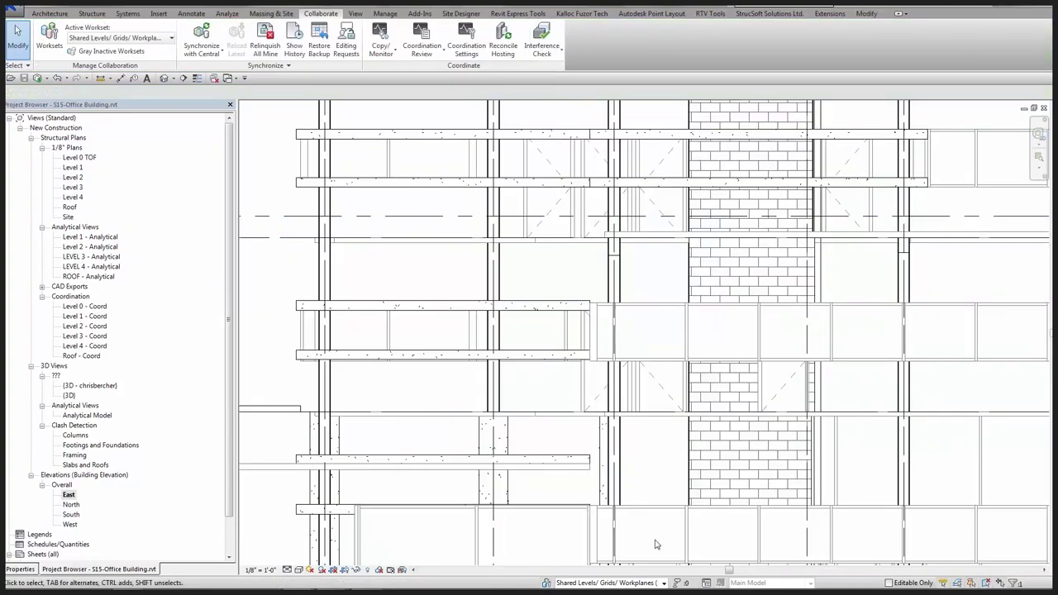
Open the closed Structural Elements workset in the structural model and examine the floor edge in the East elevation.
left_click(548, 583)
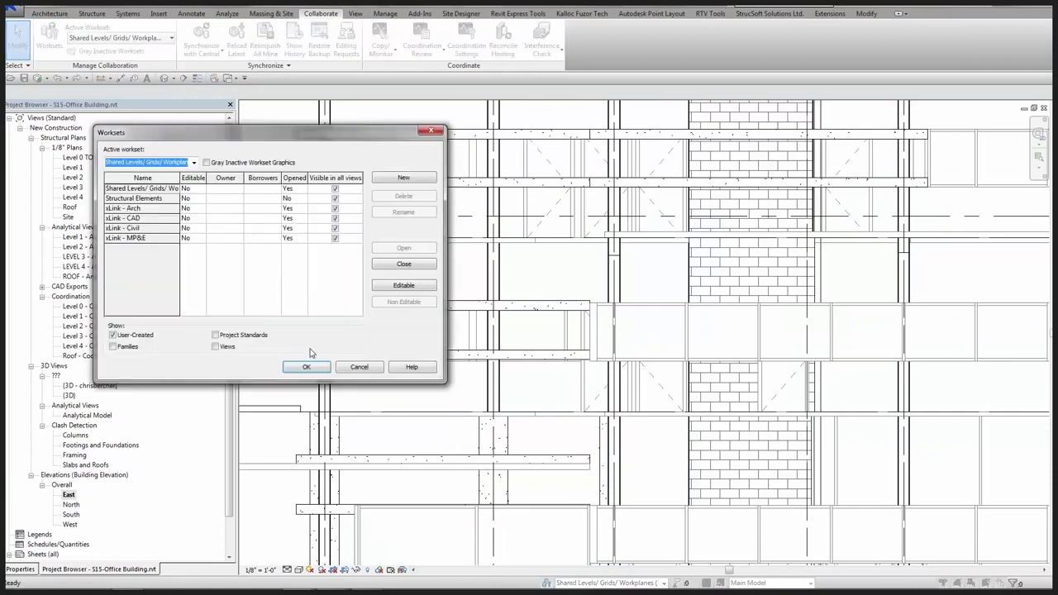
left_click(148, 200)
left_click(404, 248)
left_click(307, 372)
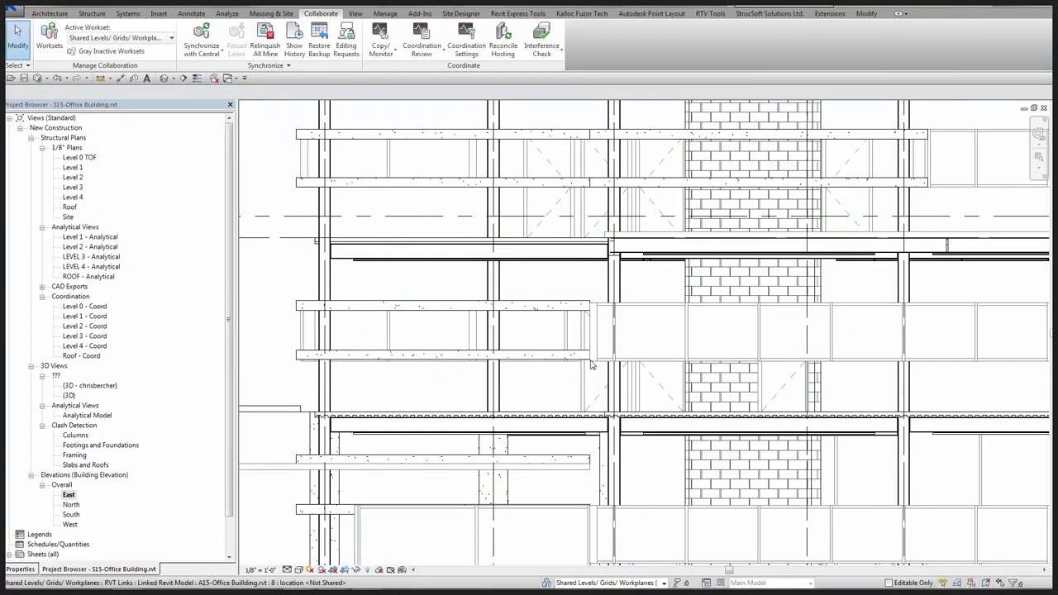
scroll(341, 231, "up", 3)
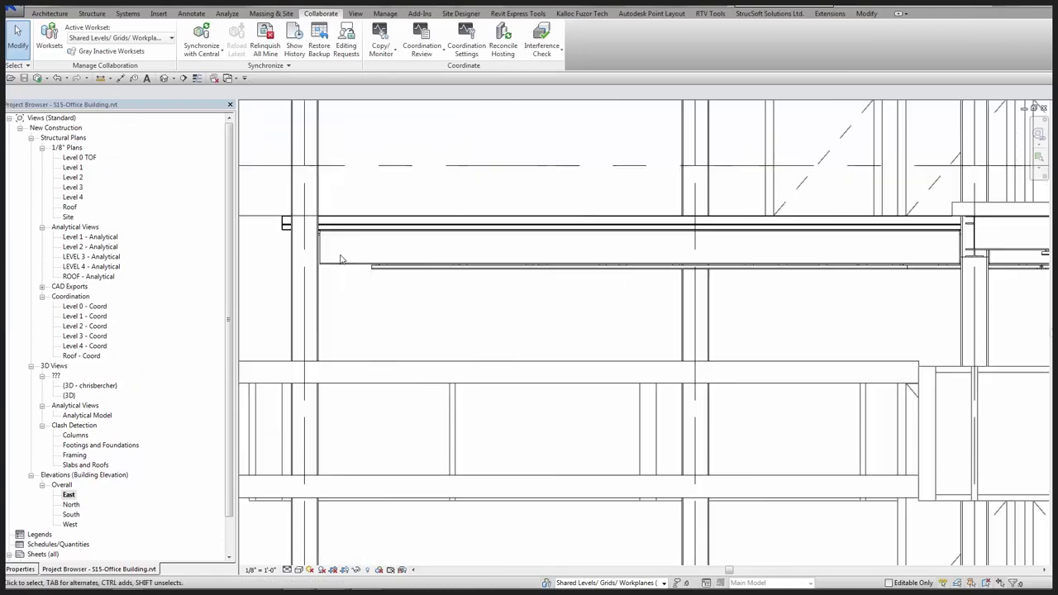
left_click(285, 225)
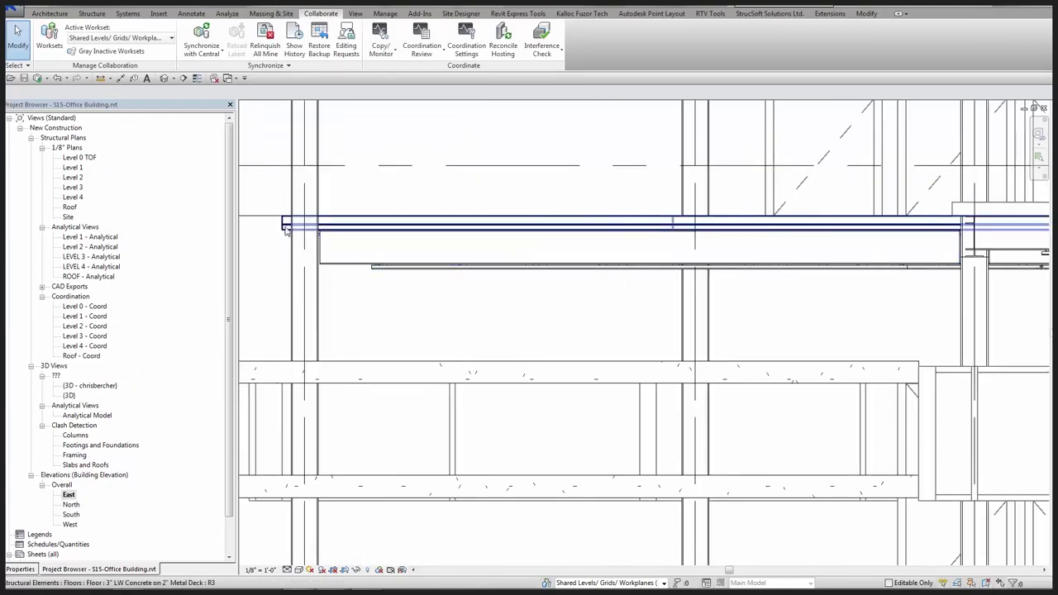
left_click(428, 293)
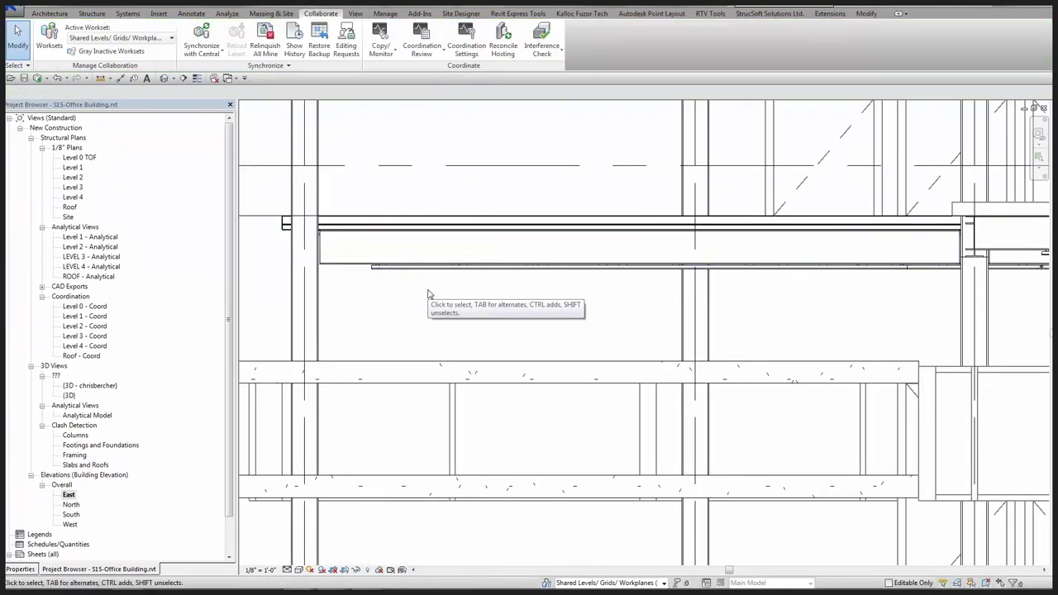
Examine the linked architectural model's visibility settings in the East elevation, select the link and deselect it, and display the view's properties.
key("v")
key("g")
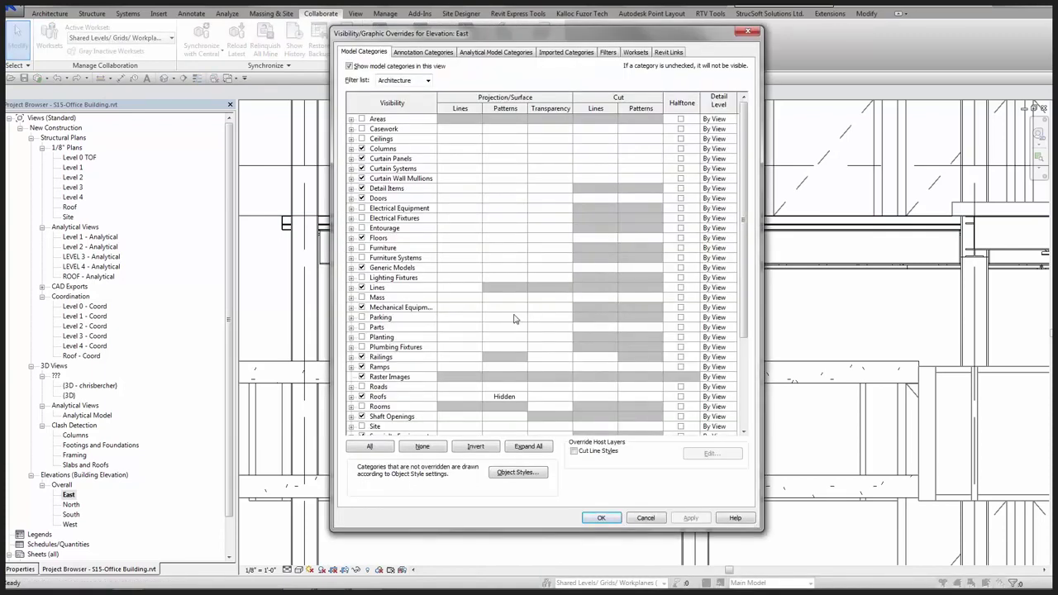
left_click(683, 52)
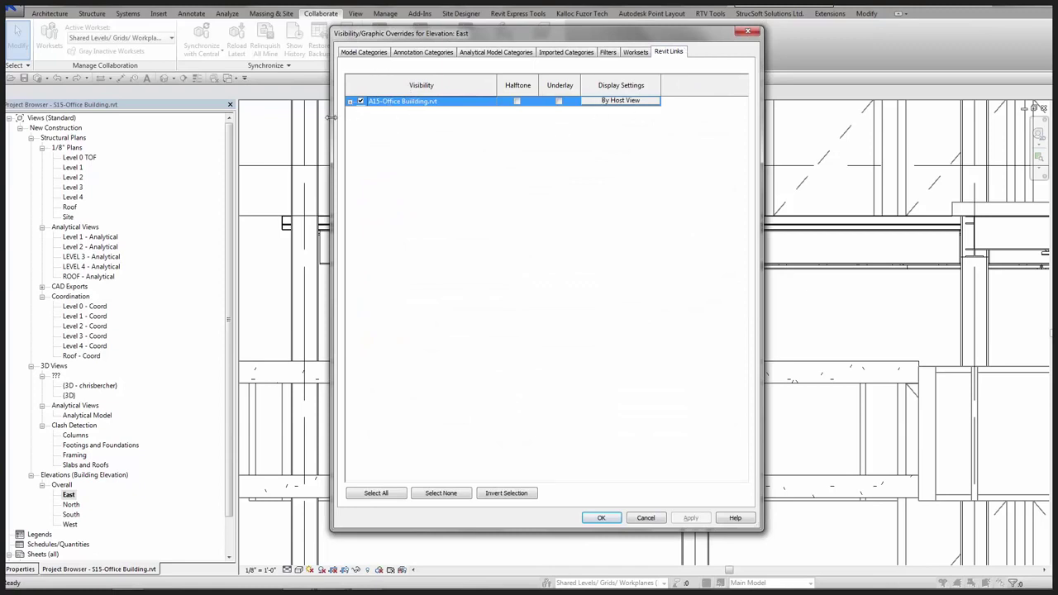
key("Escape")
left_click(463, 172)
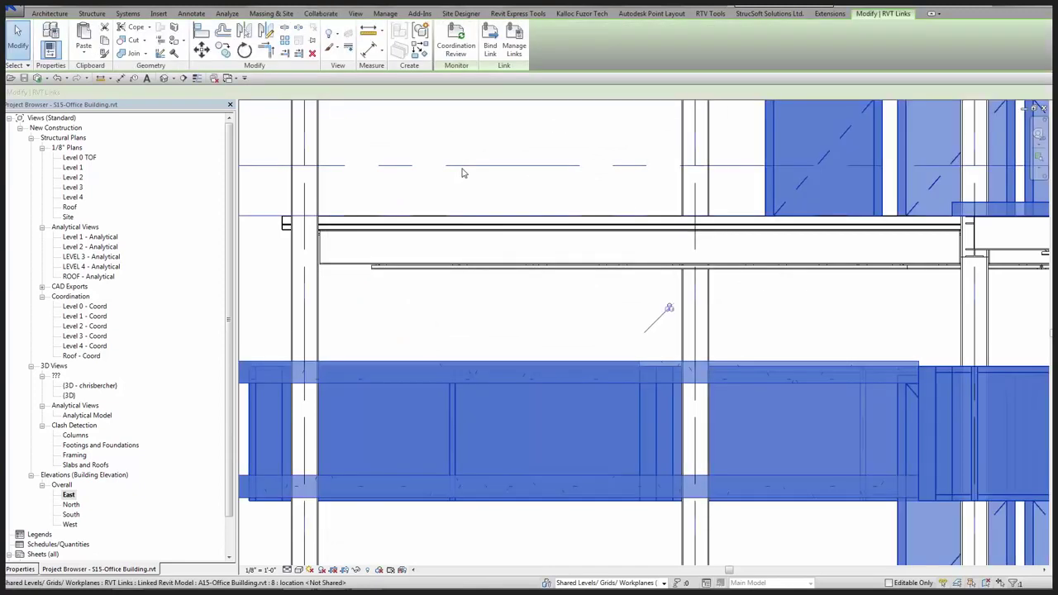
key("Escape")
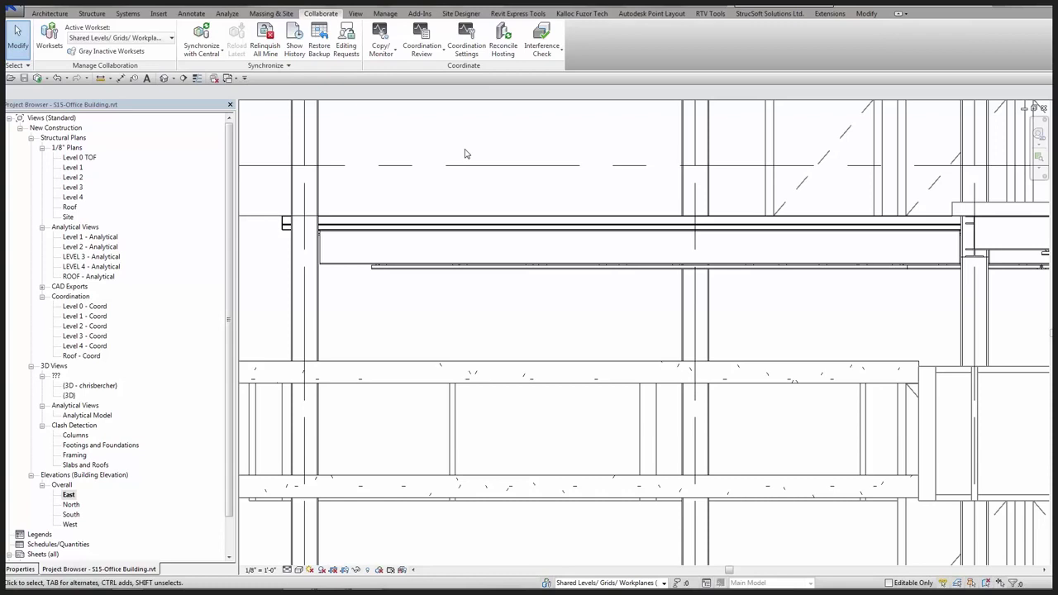
left_click(29, 570)
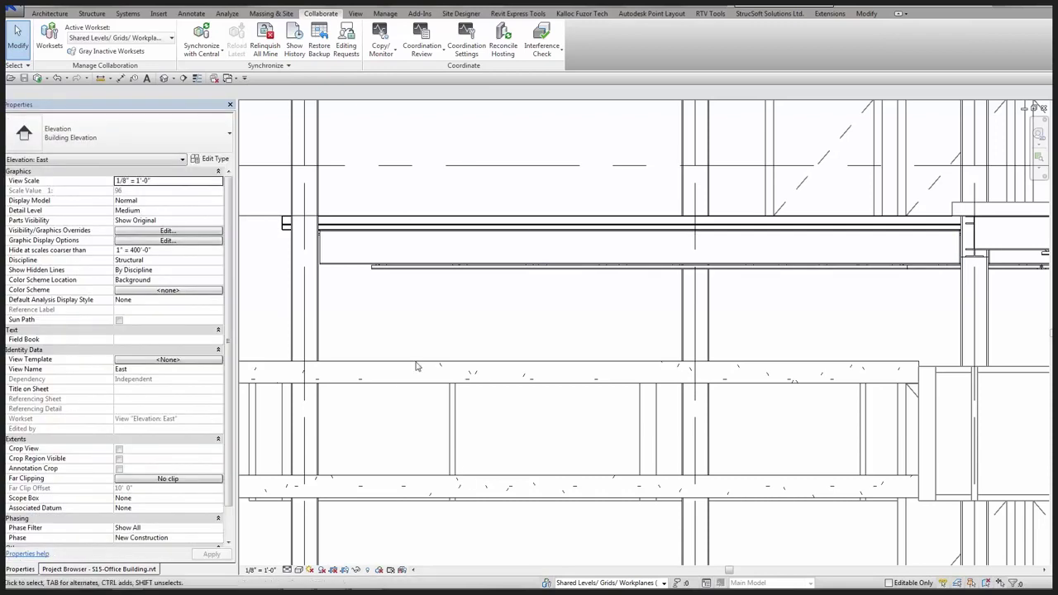
Switch to the A15-Office Building architectural model and open its worksets, widening the Borrowers column and selecting the Architectural FFE workset.
key("alt+Tab")
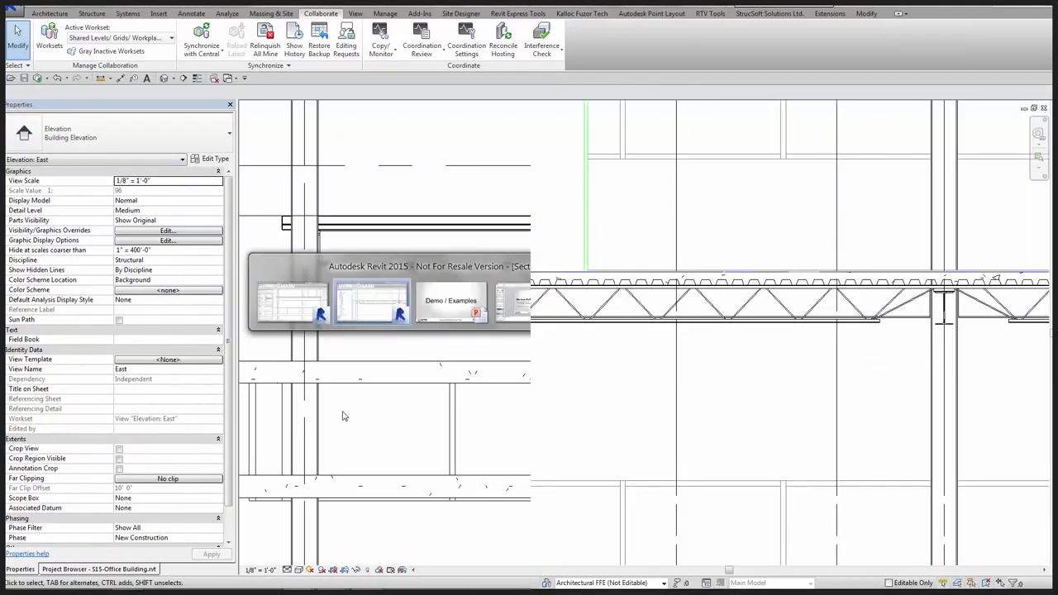
mouse_move(549, 560)
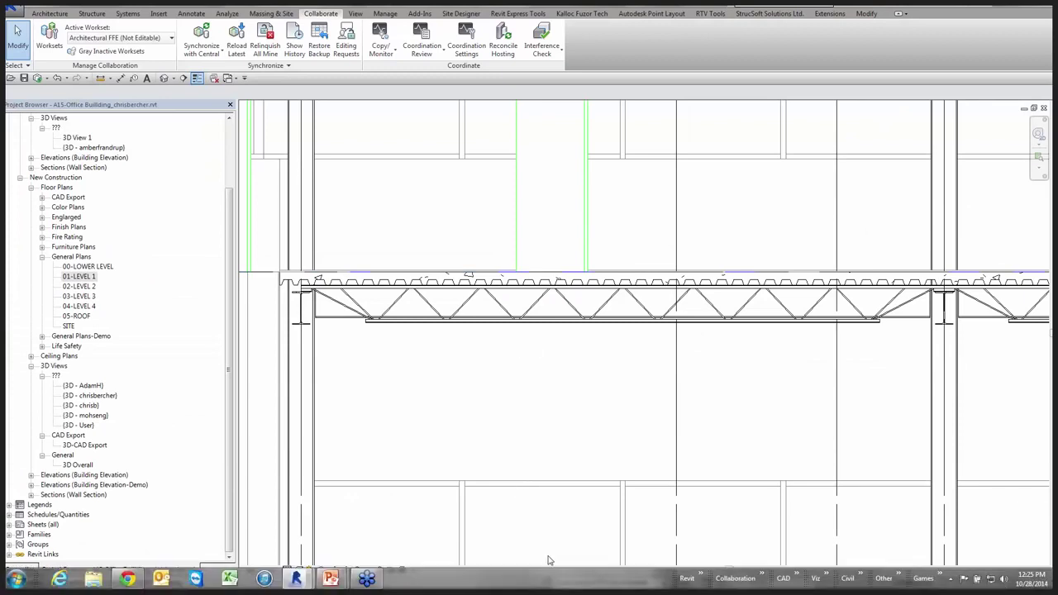
left_click(547, 583)
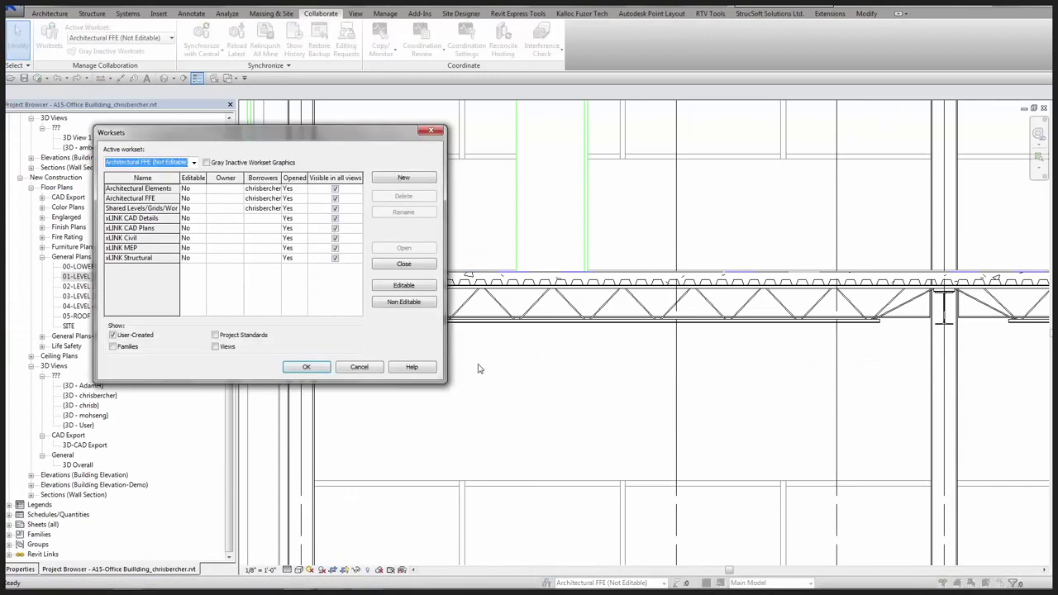
left_click_drag(282, 177, 288, 178)
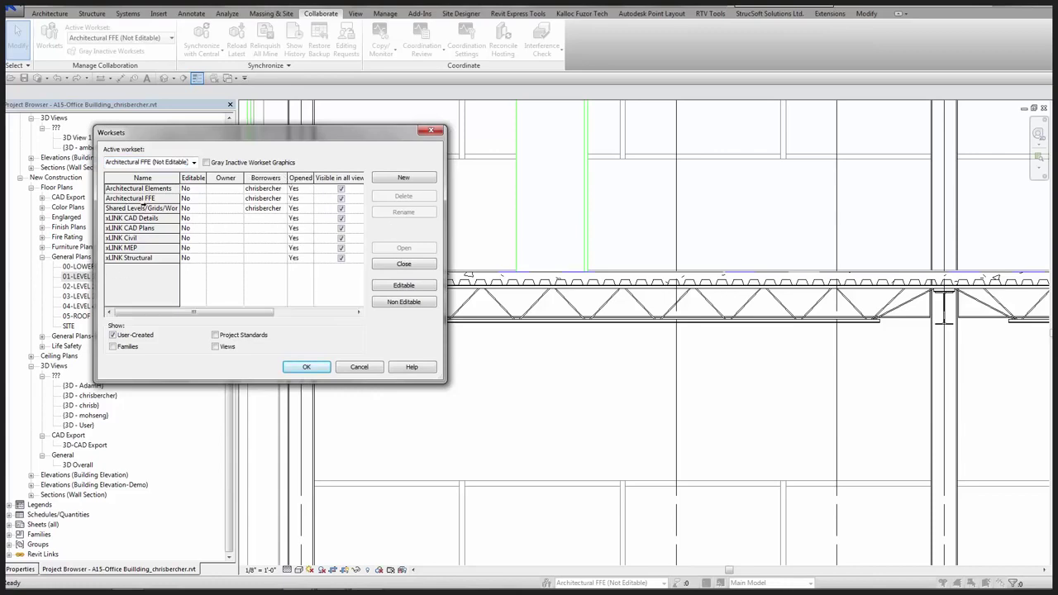
left_click(142, 201)
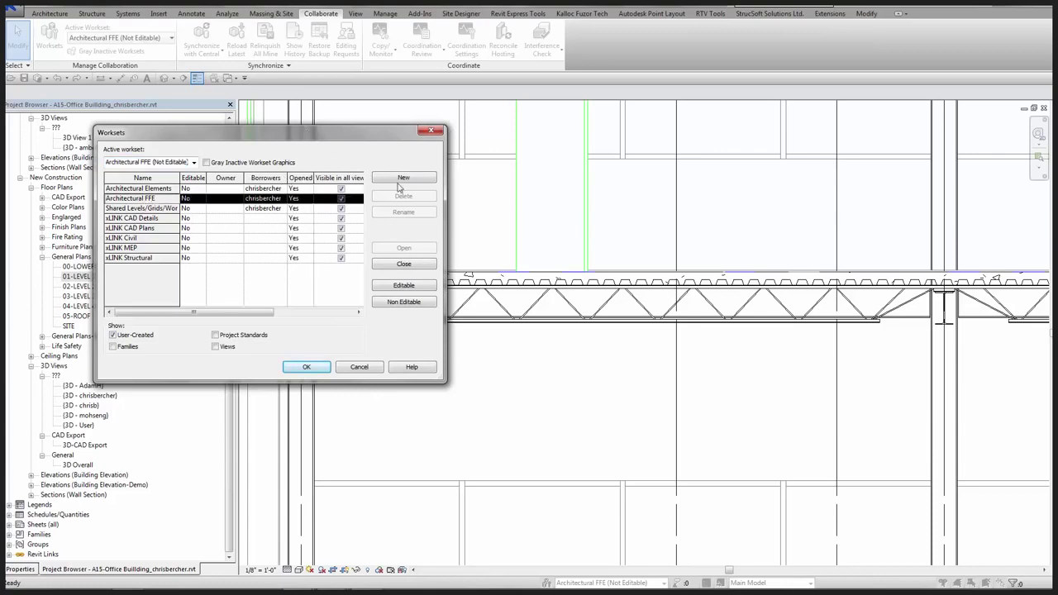
Create a workset named "Coord - Arch Walls, Floor, Column", visible in all views, and make it the active workset.
left_click(403, 179)
type("Arch Walls")
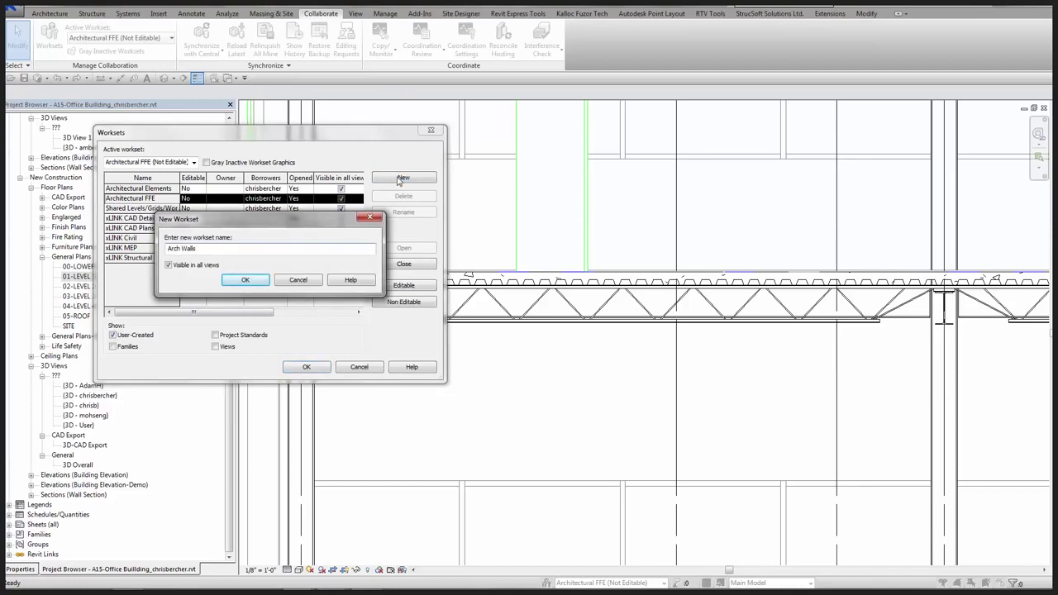
left_click(168, 249)
type("Coord-")
key("BackSpace")
type("-")
type(",")
type("or, Column")
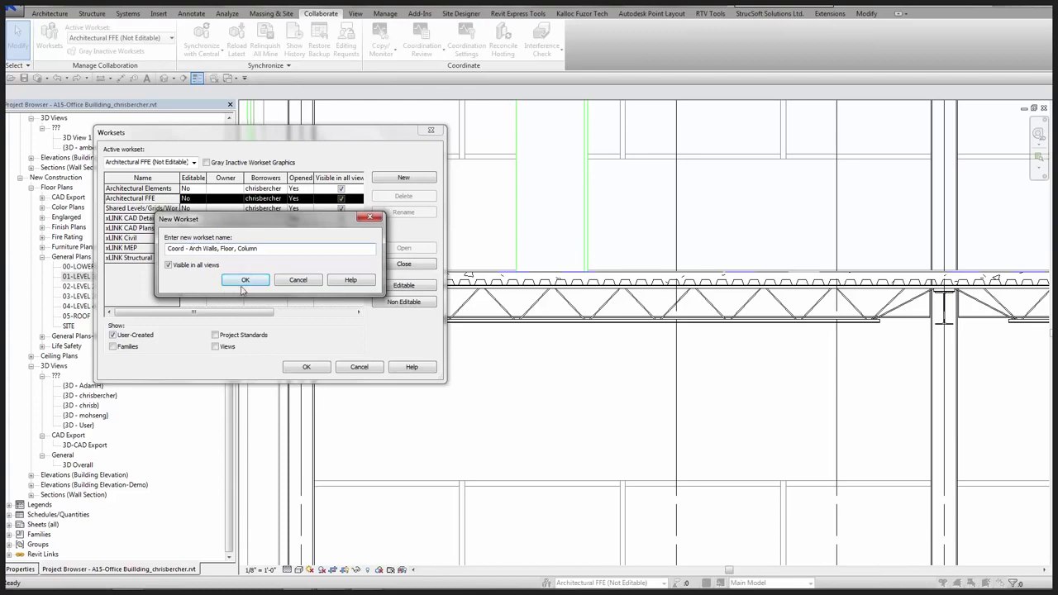
left_click(247, 281)
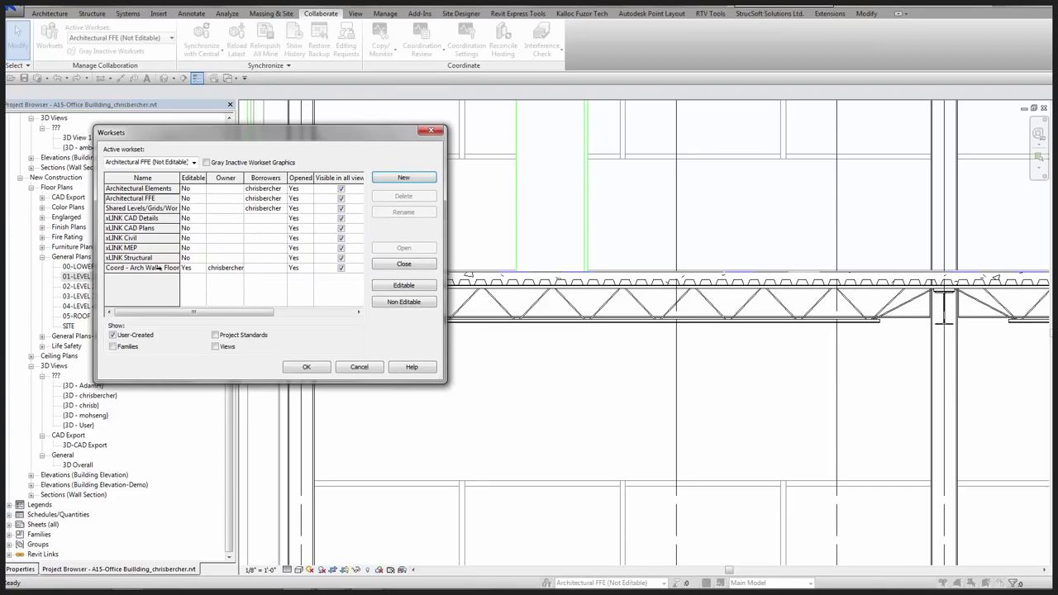
left_click(307, 369)
left_click(559, 304)
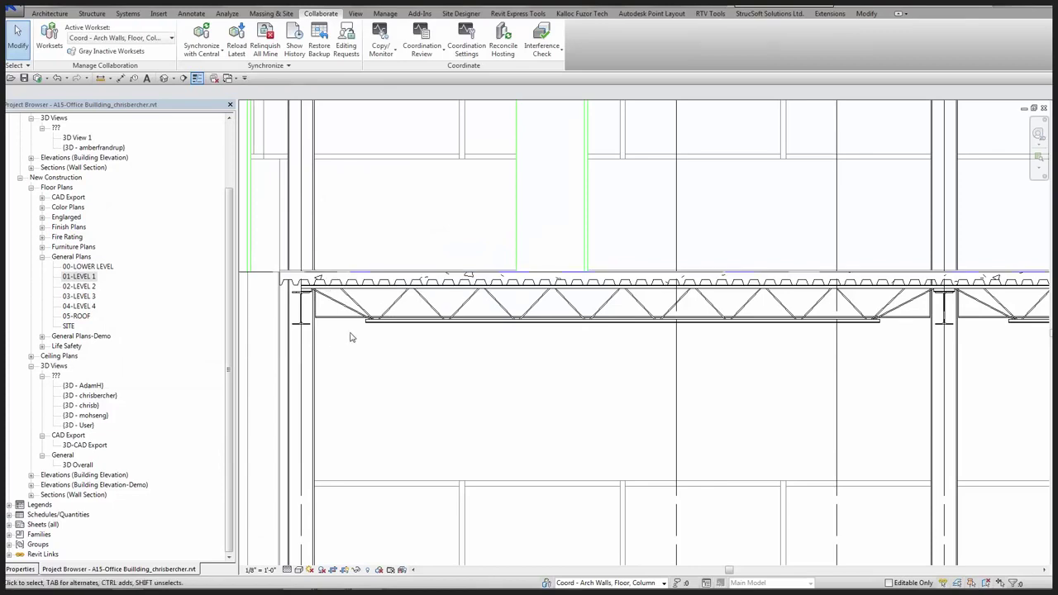
Open the default 3D view, select the whole building, and filter the selection to only Floors and Walls.
scroll(351, 336, "down", 3)
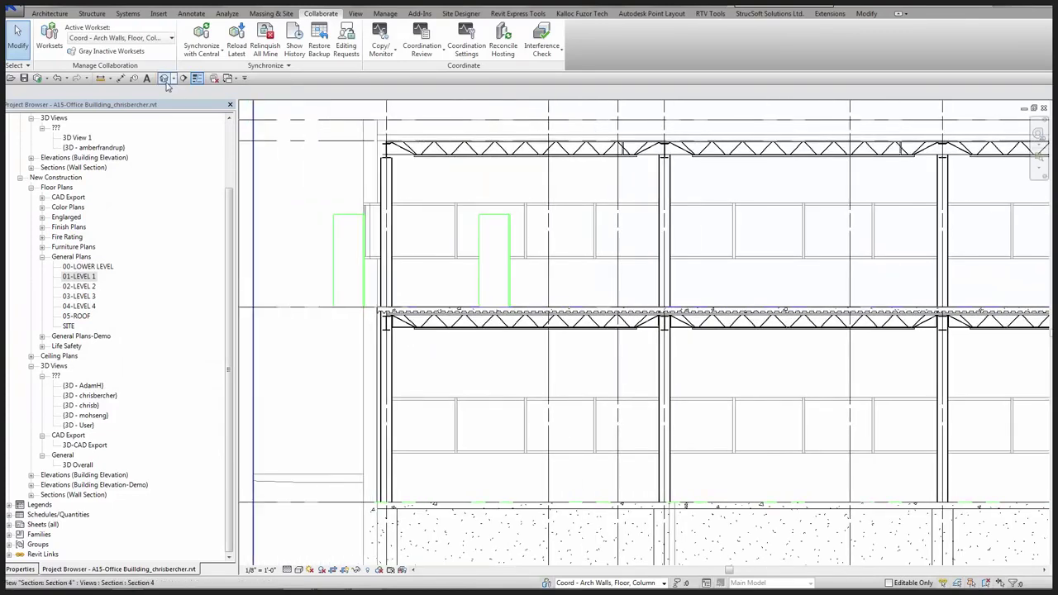
scroll(578, 331, "down", 4)
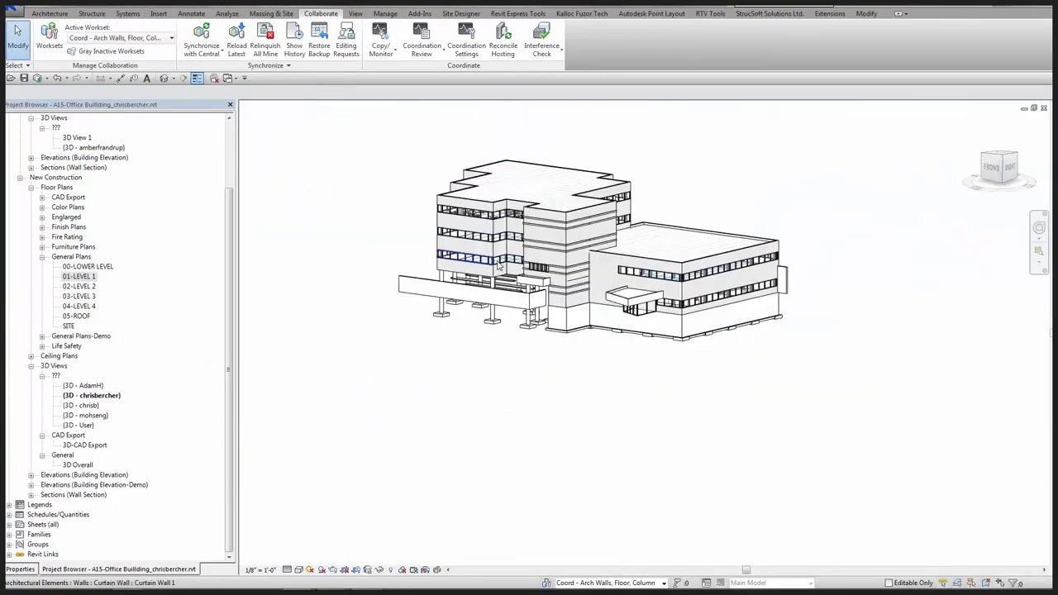
left_click_drag(841, 441, 348, 155)
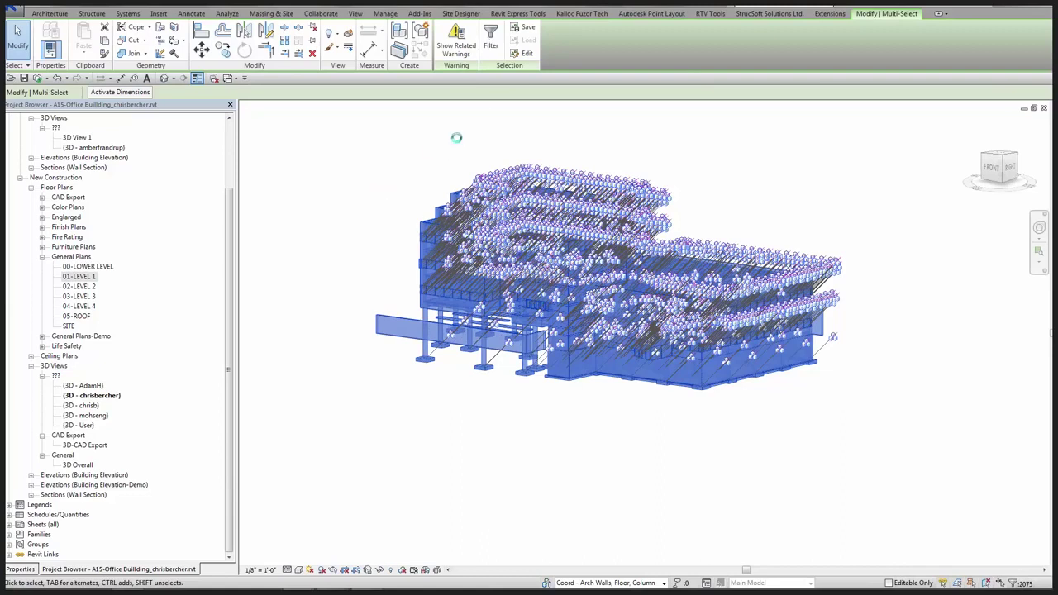
left_click(491, 46)
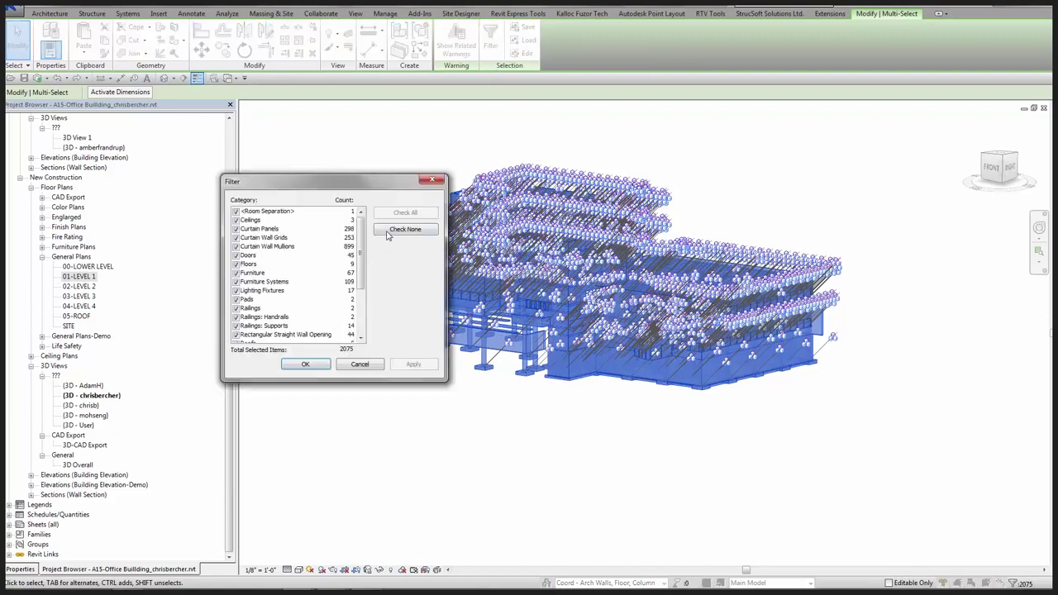
left_click(404, 229)
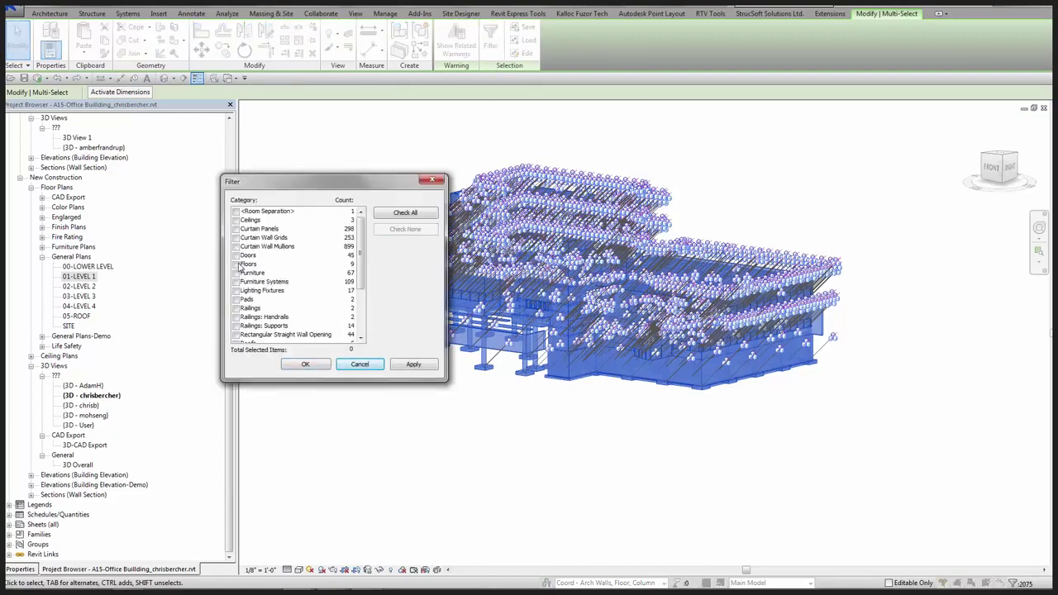
left_click(236, 264)
left_click_drag(362, 252, 361, 305)
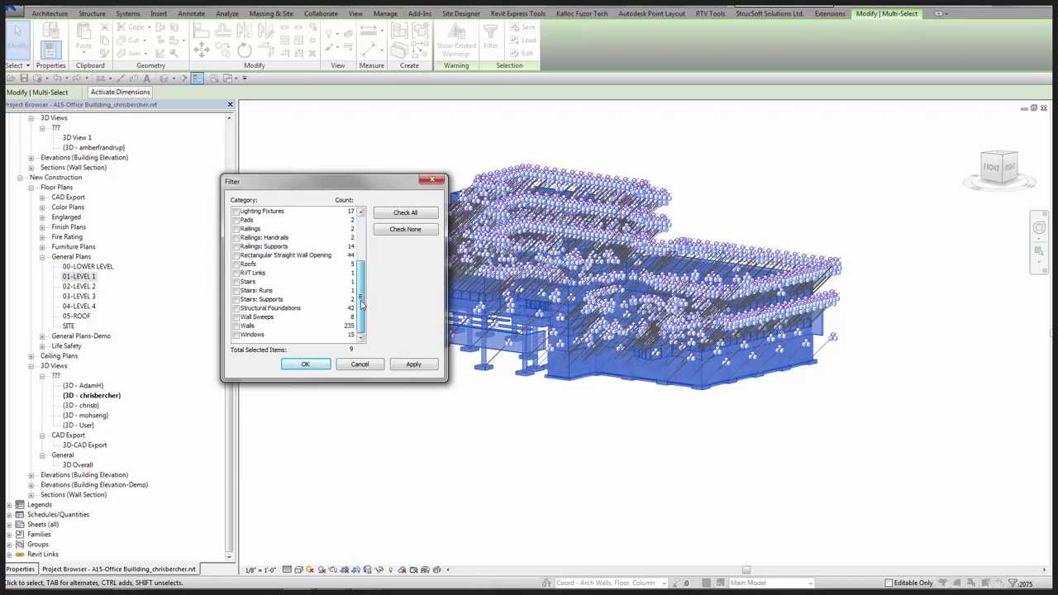
left_click(237, 326)
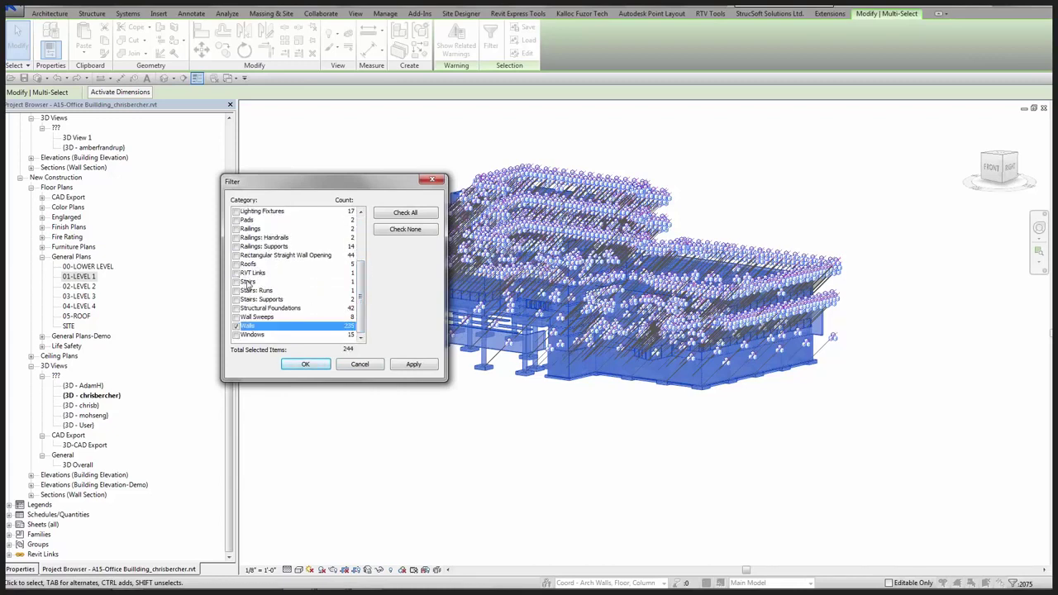
left_click(303, 365)
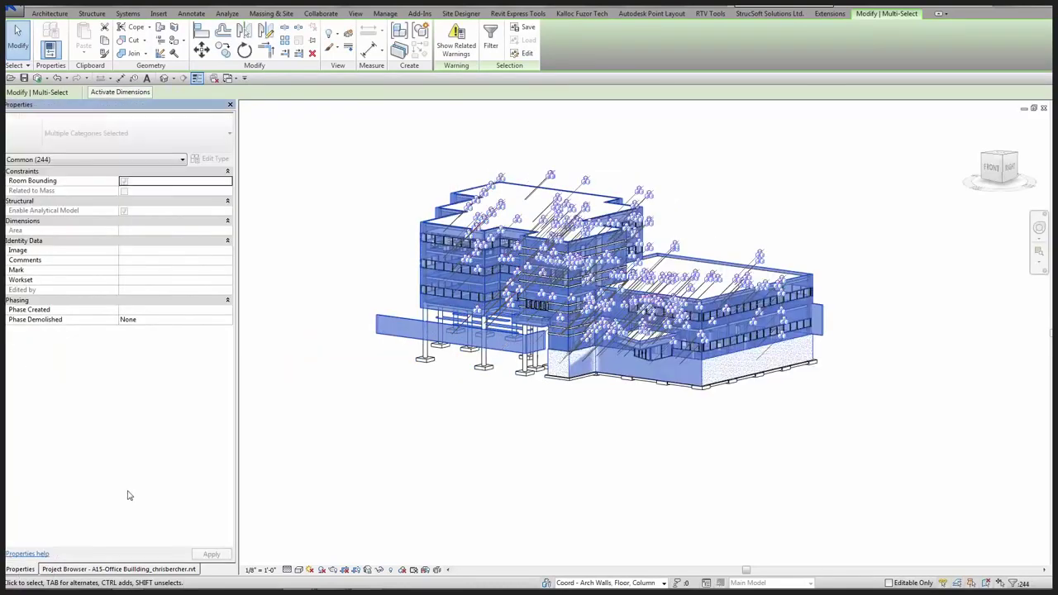
Assign the selected floors and walls to the "Coord - Arch Walls, Floor, Column" workset and clear the selection.
left_click(197, 282)
left_click(227, 282)
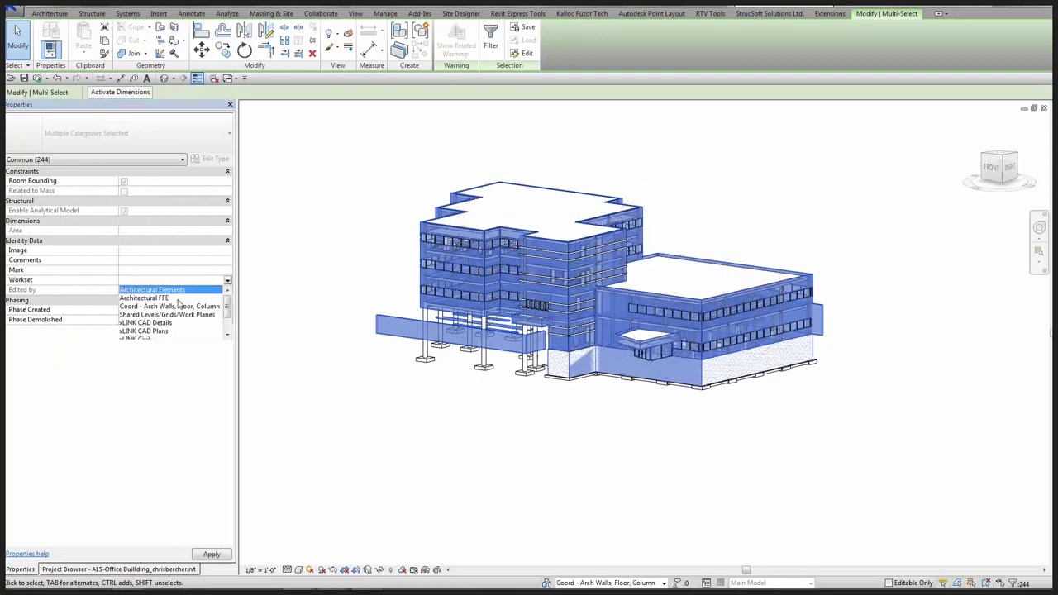
left_click(152, 311)
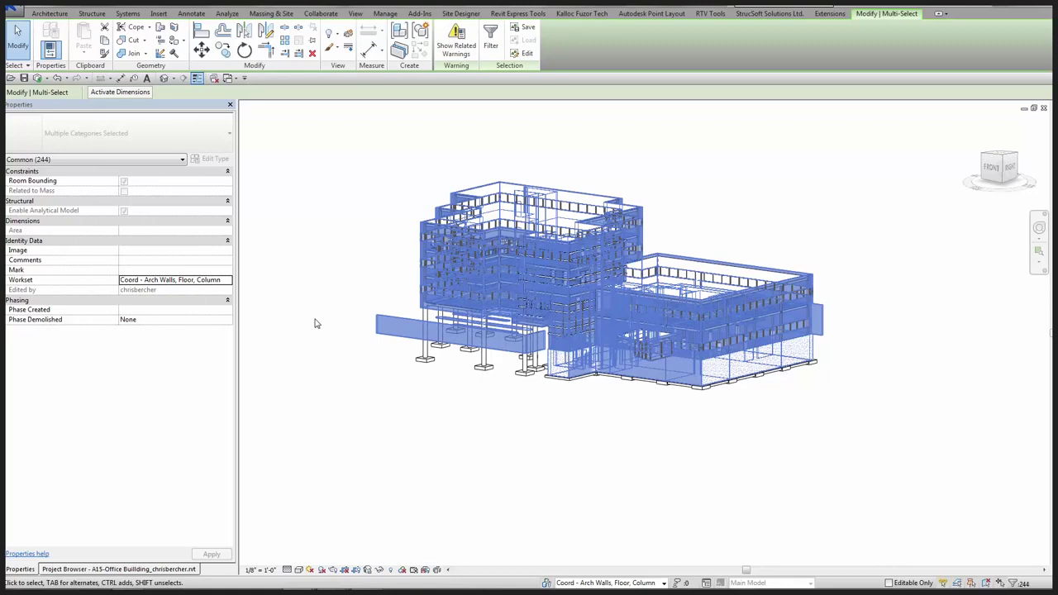
left_click(314, 323)
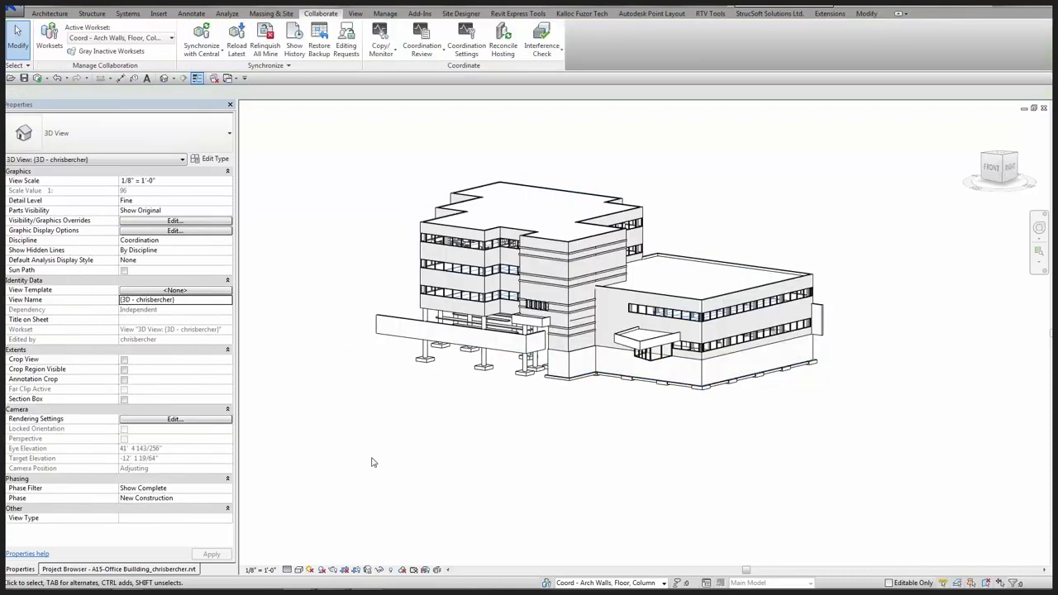
Synchronize the architectural model with central, compacting the central model and relinquishing user-created worksets, view worksets and borrowed elements.
mouse_move(506, 586)
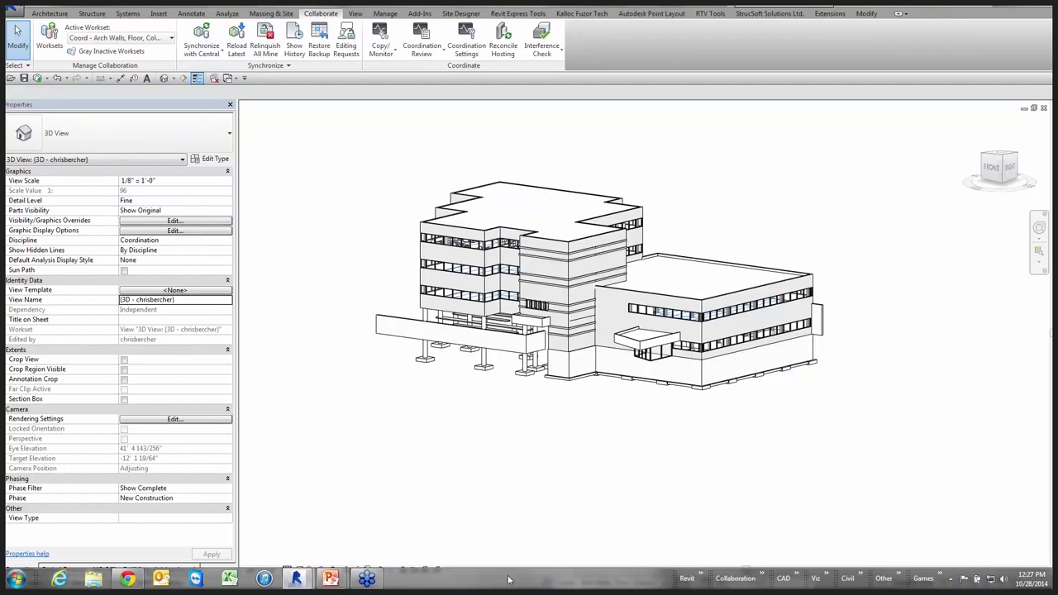
left_click(39, 79)
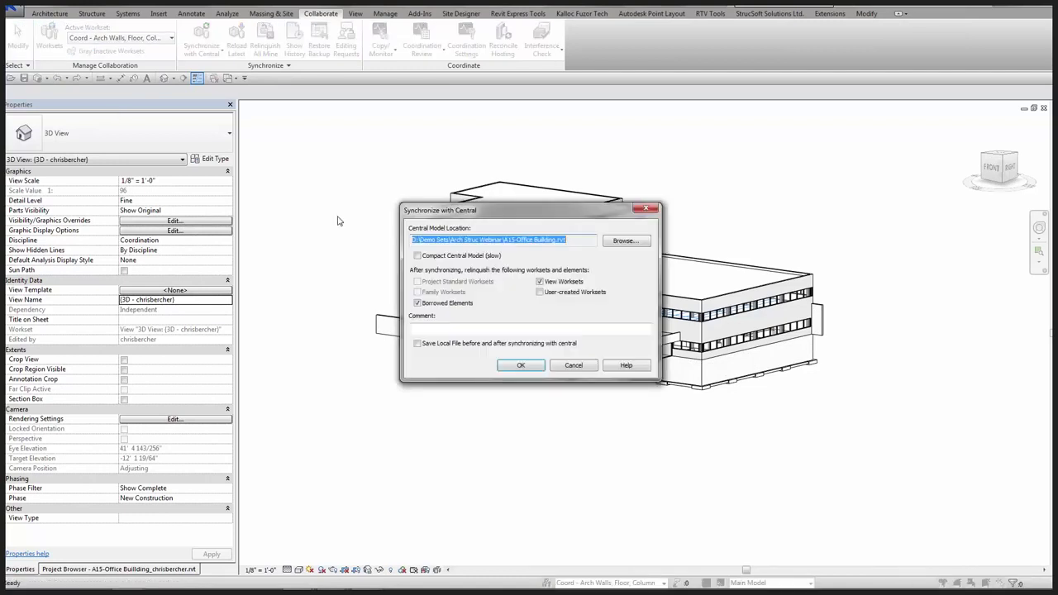
left_click(468, 257)
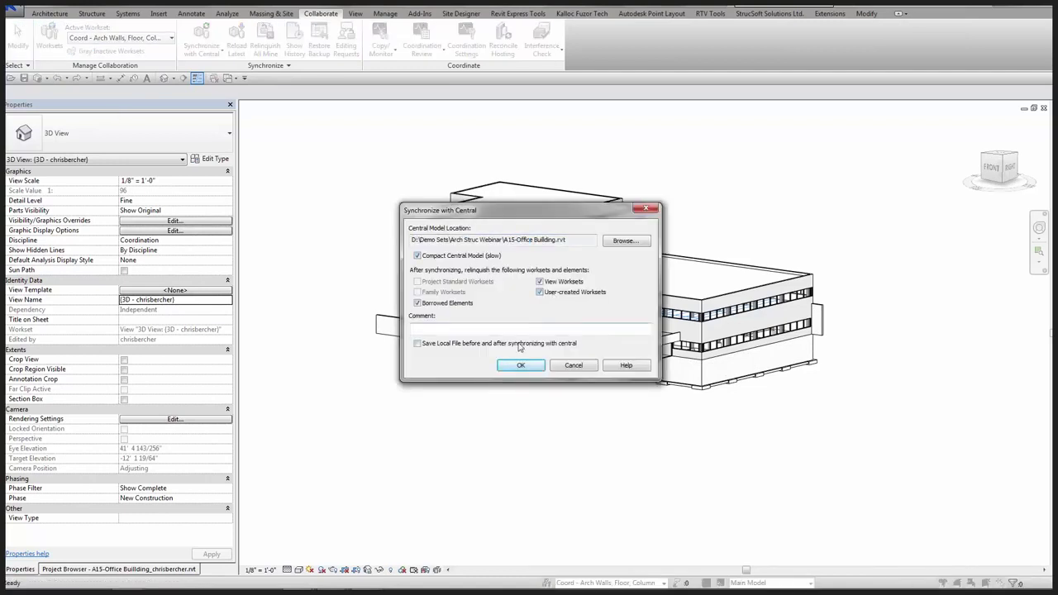
left_click(521, 366)
Switch to the structural model and open workset management for its linked architectural model, A15-Office Buillding.rvt.
mouse_move(364, 569)
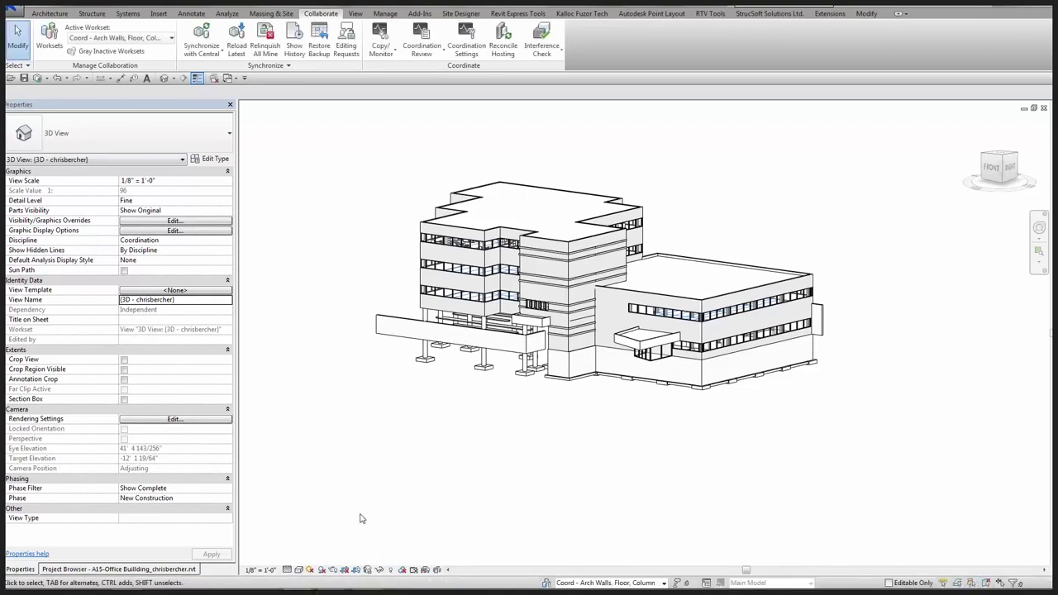
key("alt+Tab")
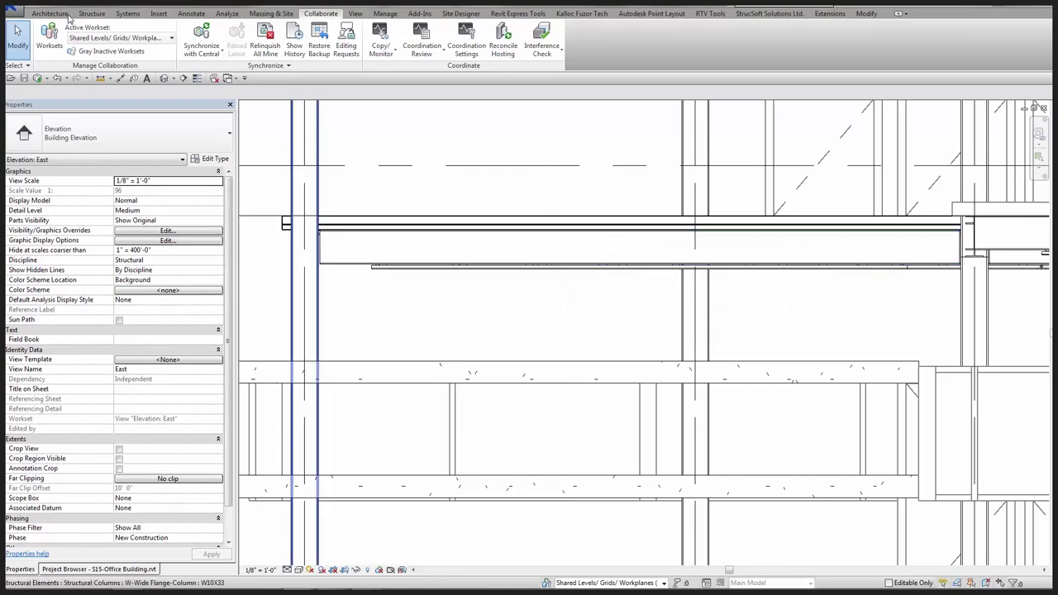
left_click(158, 13)
left_click(188, 48)
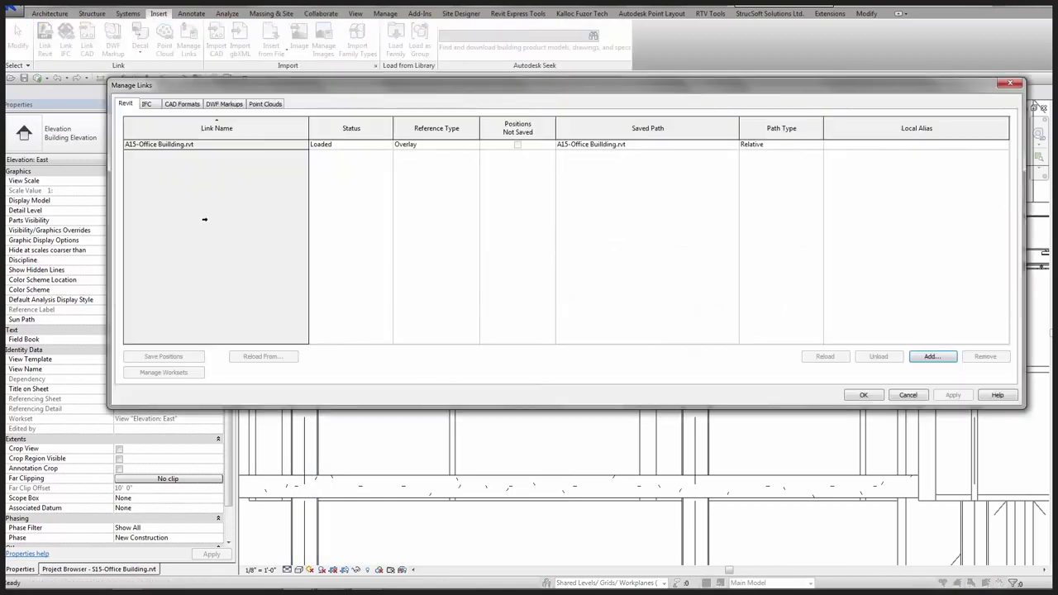
left_click(192, 144)
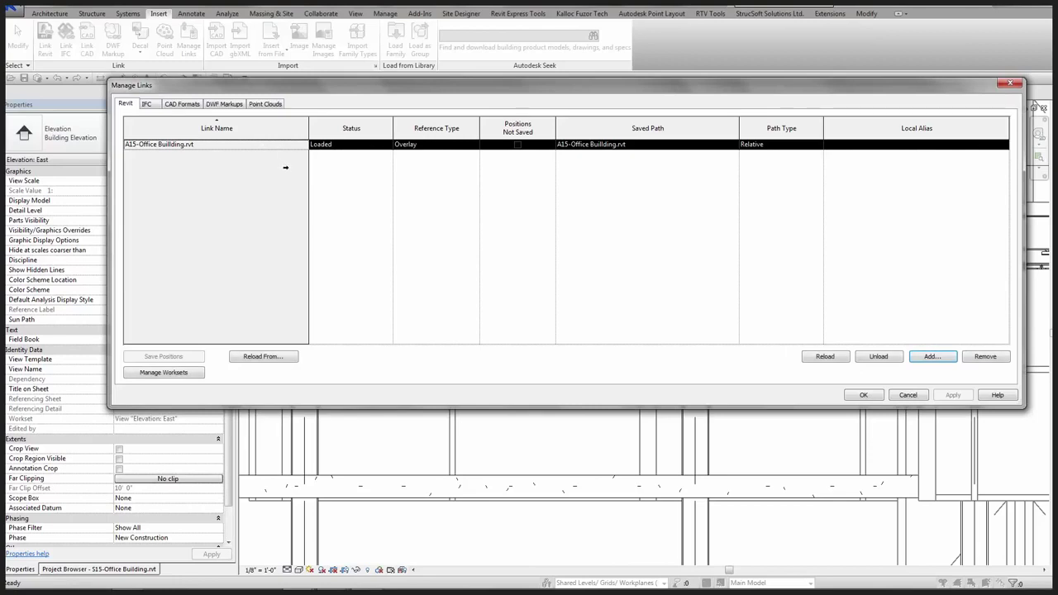
left_click(161, 374)
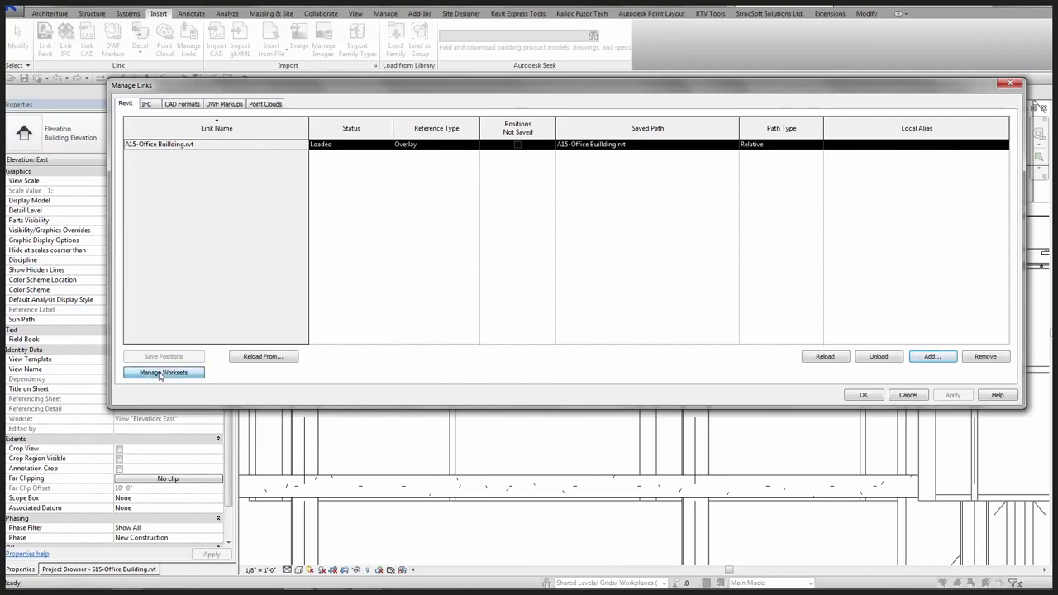
Close the "Coord - Arch Walls, Floor, Column" workset in the architectural link, reload the link and accept the link changes.
left_click(145, 209)
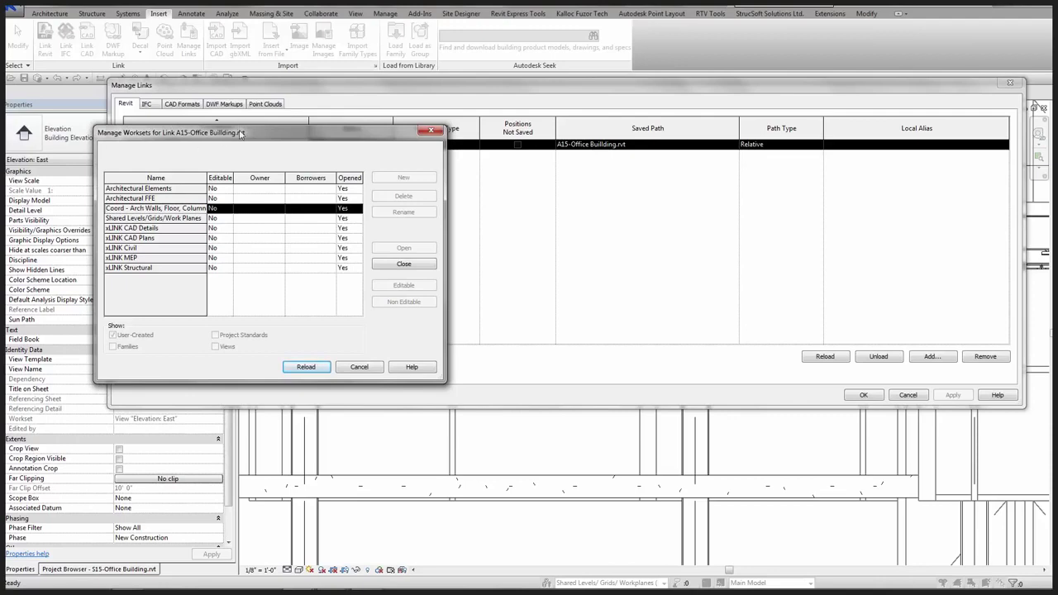
left_click_drag(241, 134, 377, 143)
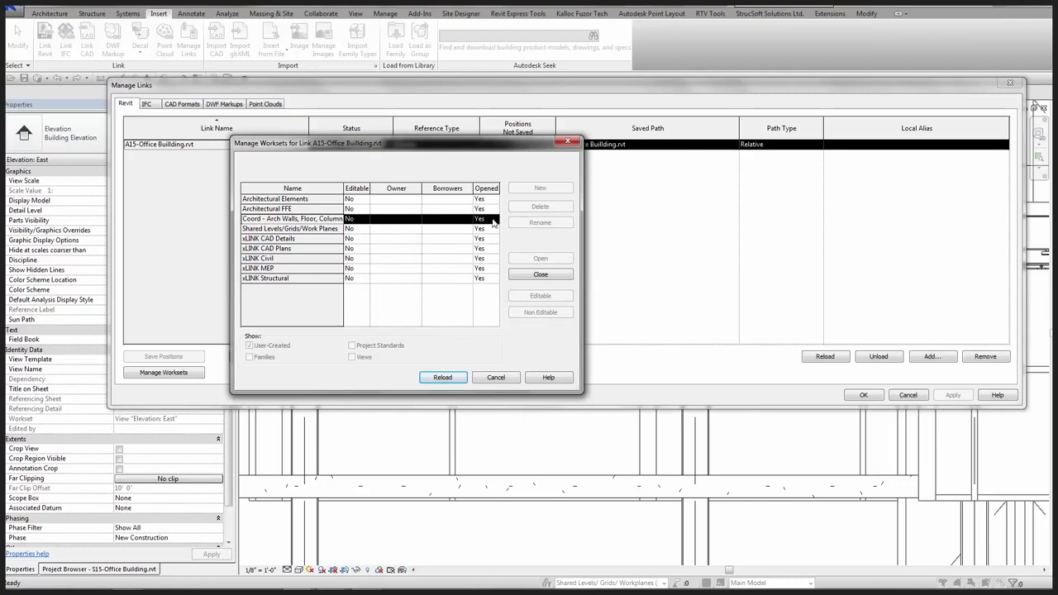
left_click(554, 275)
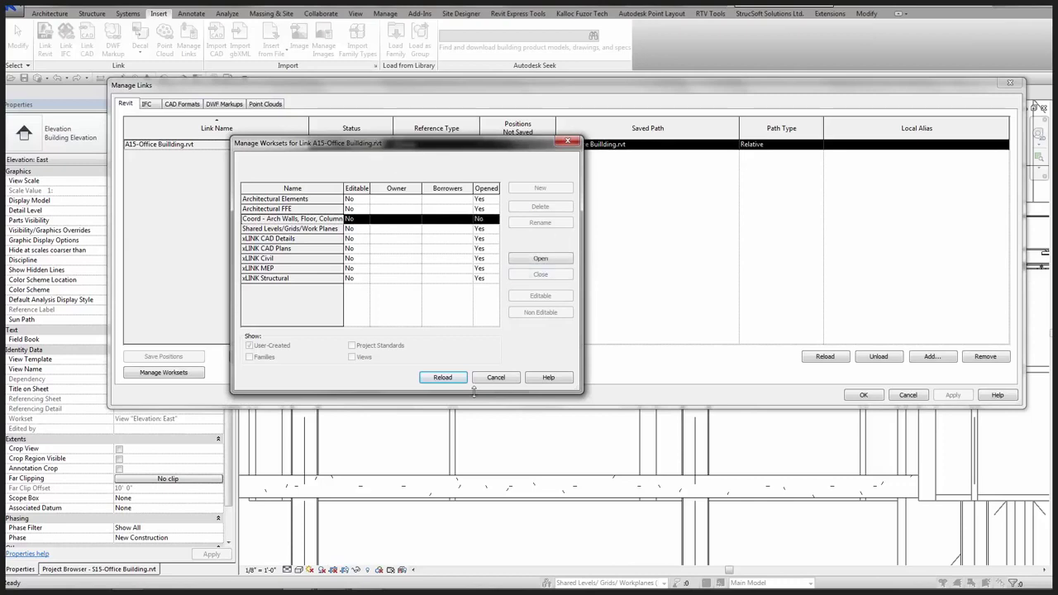
left_click(443, 379)
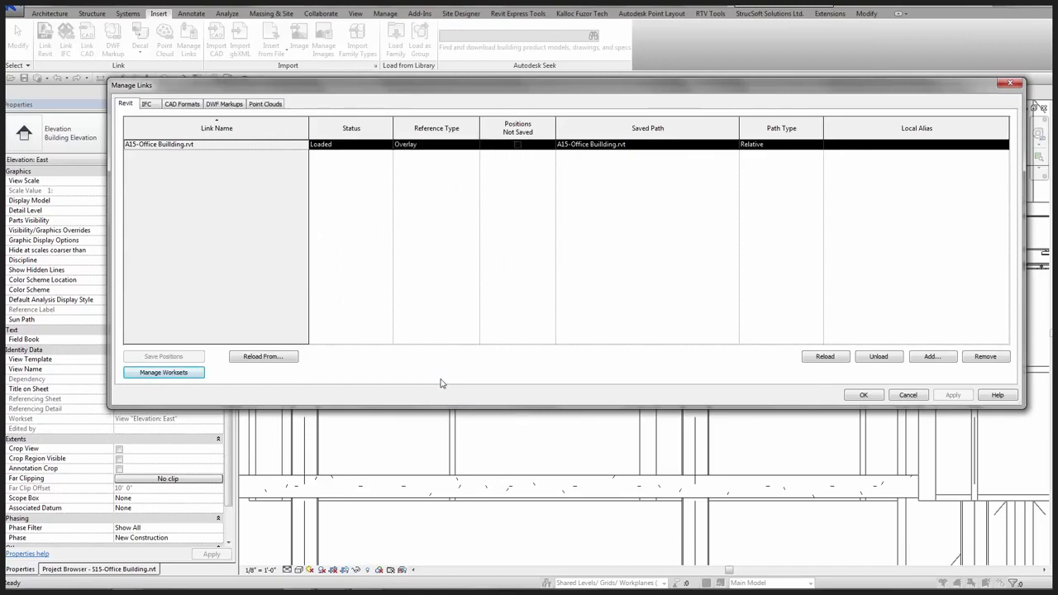
left_click(864, 395)
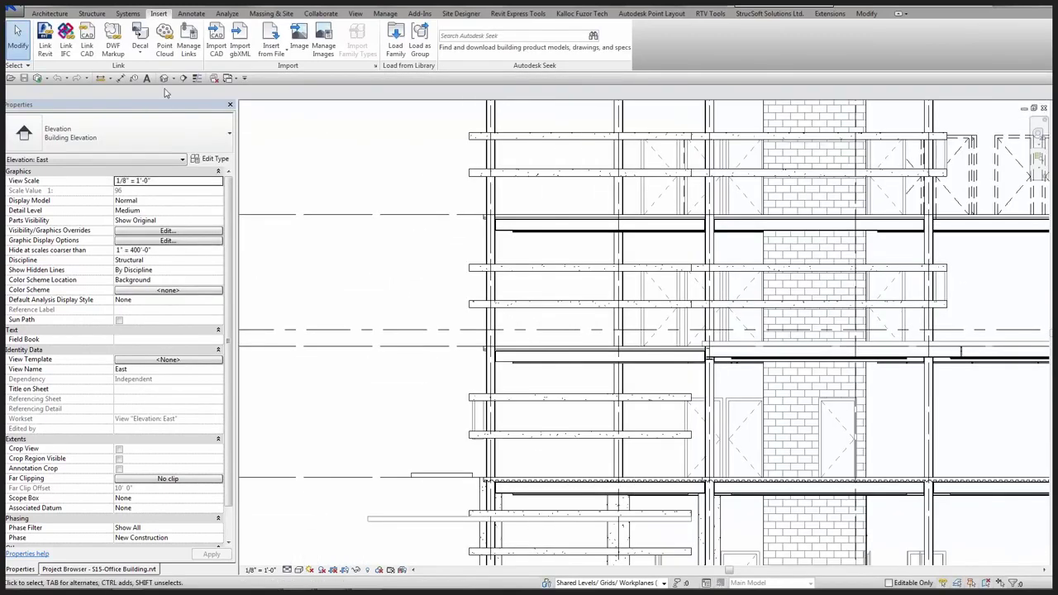
Open the default 3D view and examine the upper-storey girder and the interior elements of the architectural link.
left_click(165, 78)
scroll(571, 397, "up", 6)
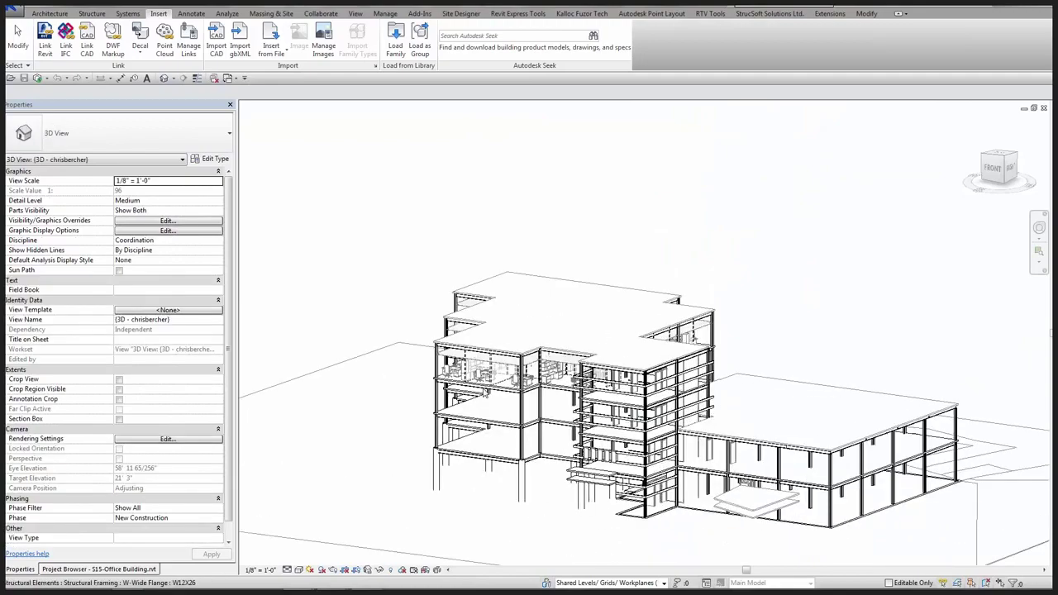
left_click(459, 335)
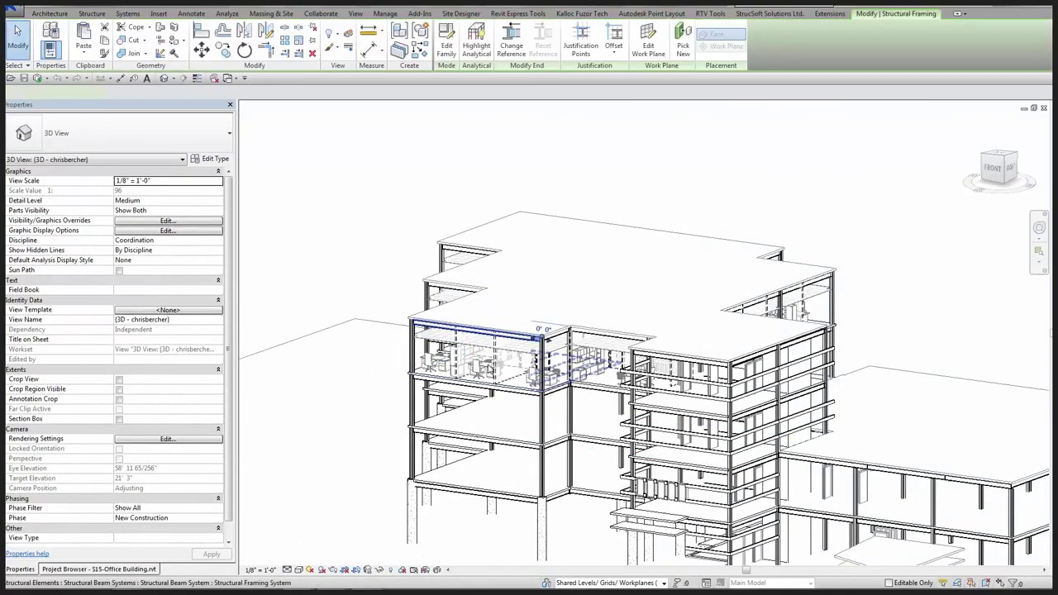
scroll(420, 329, "up", 4)
left_click(419, 324)
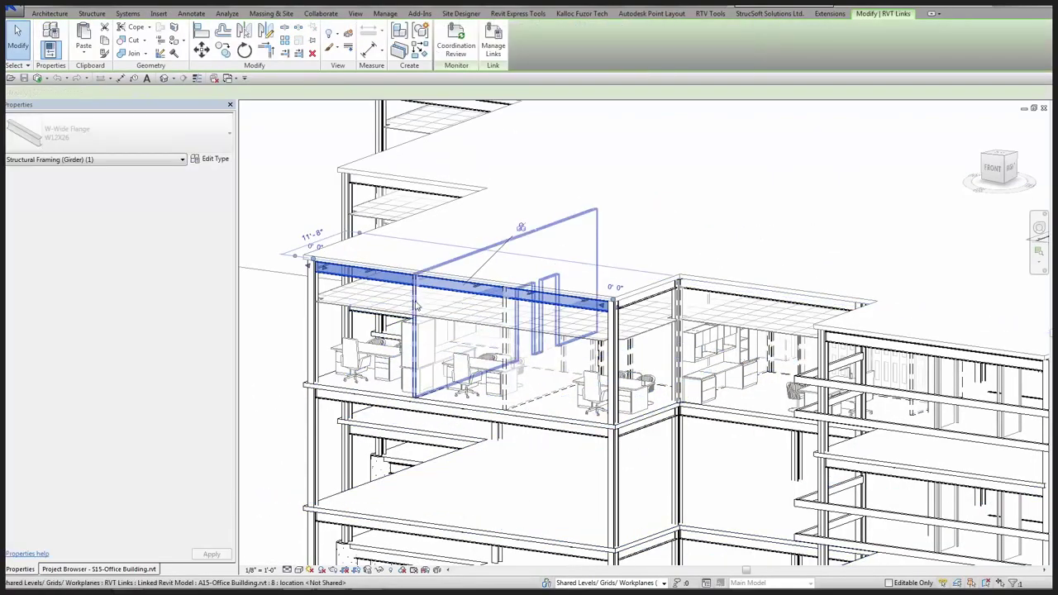
left_click(300, 172)
middle_click_drag(413, 299, 728, 319)
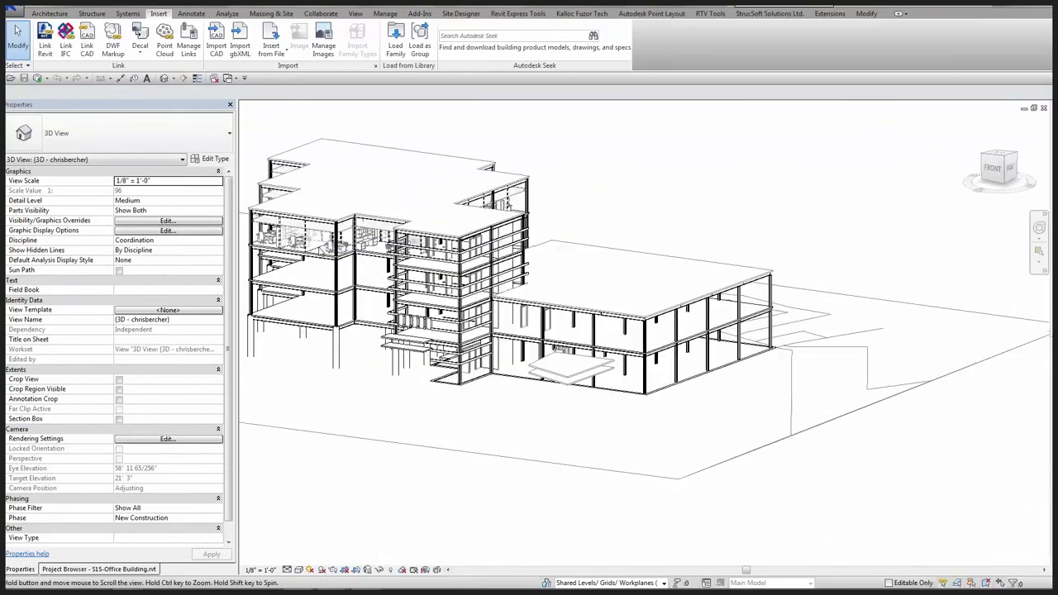
Examine the Level 4 floor slab and a bar joist in the front tower, then clear the selection.
middle_click_drag(708, 393, 674, 378, "shift")
scroll(420, 279, "up", 5)
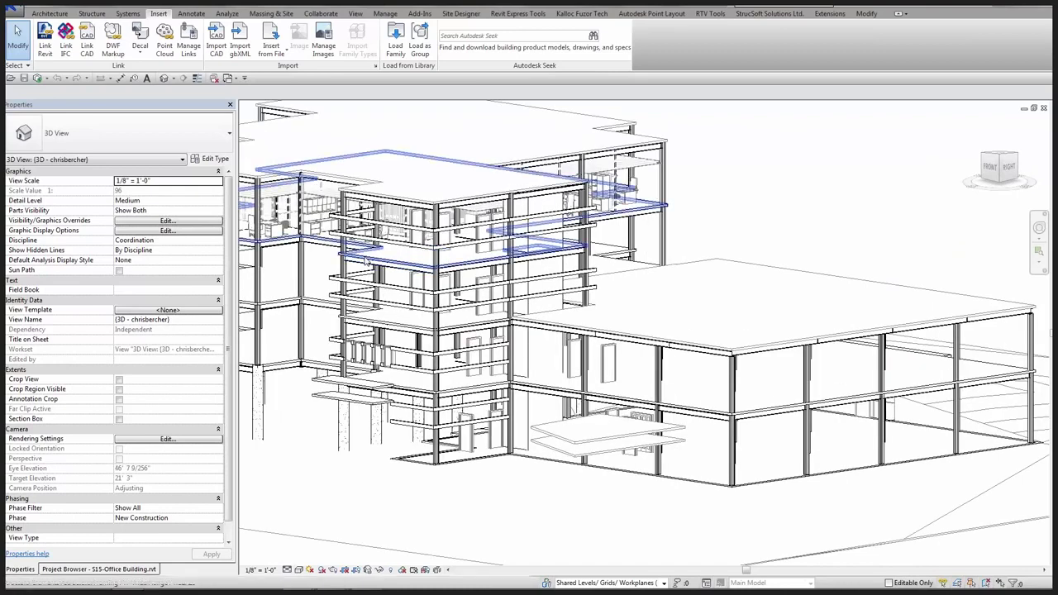
left_click(420, 280)
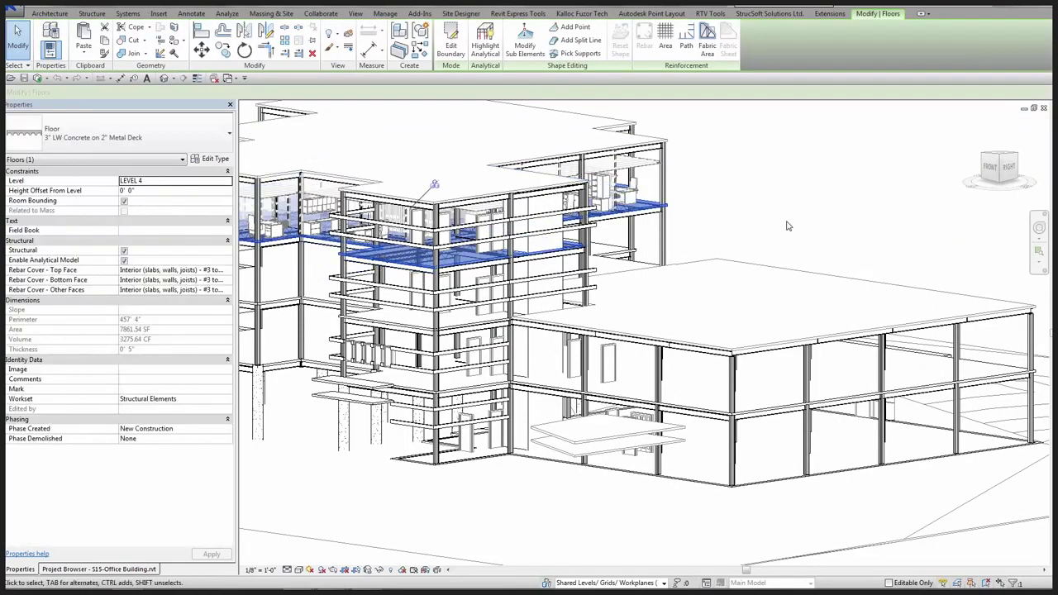
key("Escape")
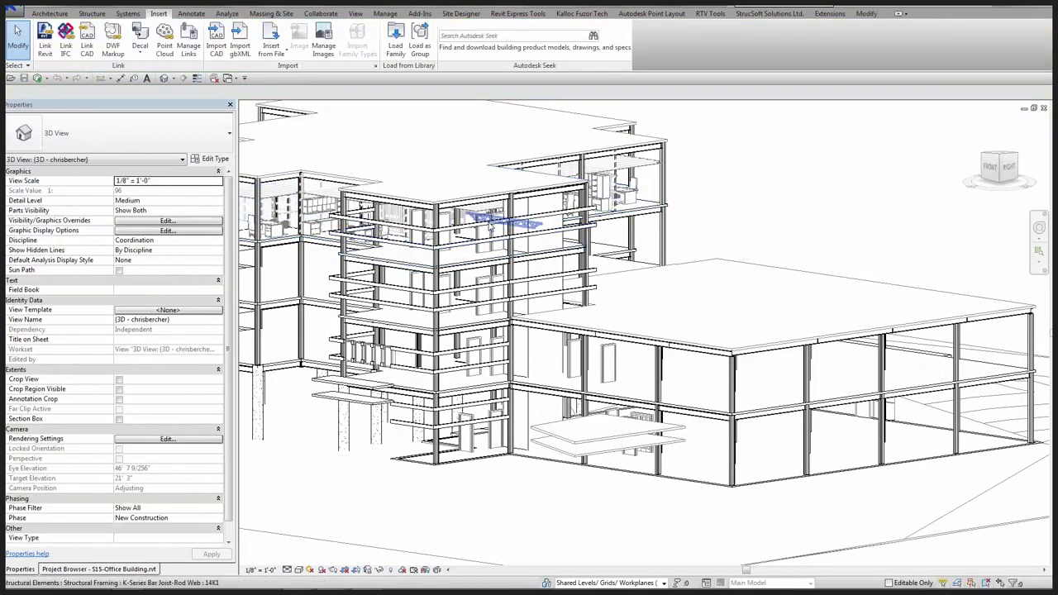
left_click(438, 236)
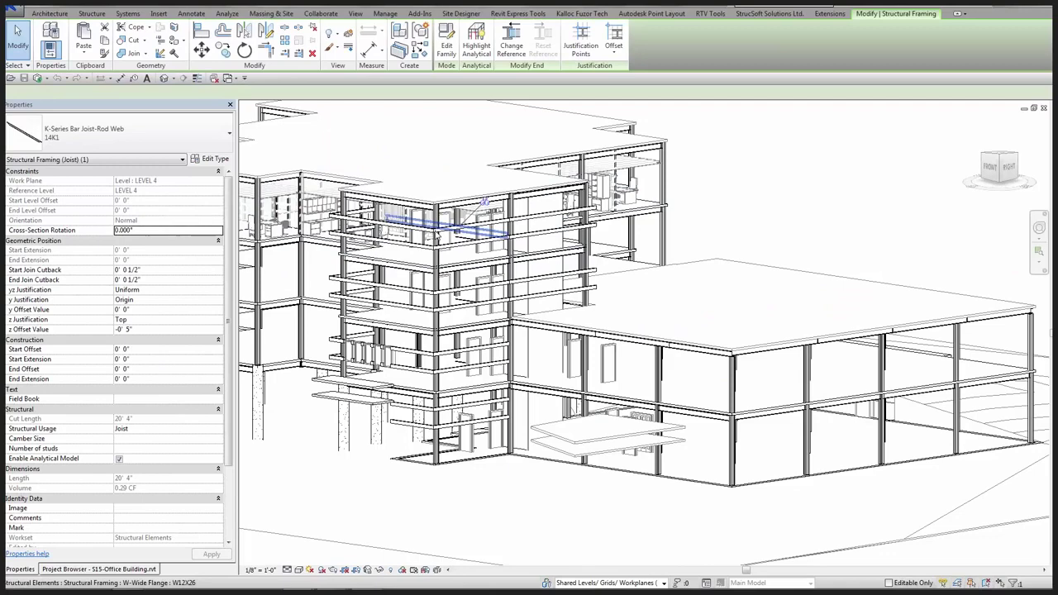
left_click(822, 210)
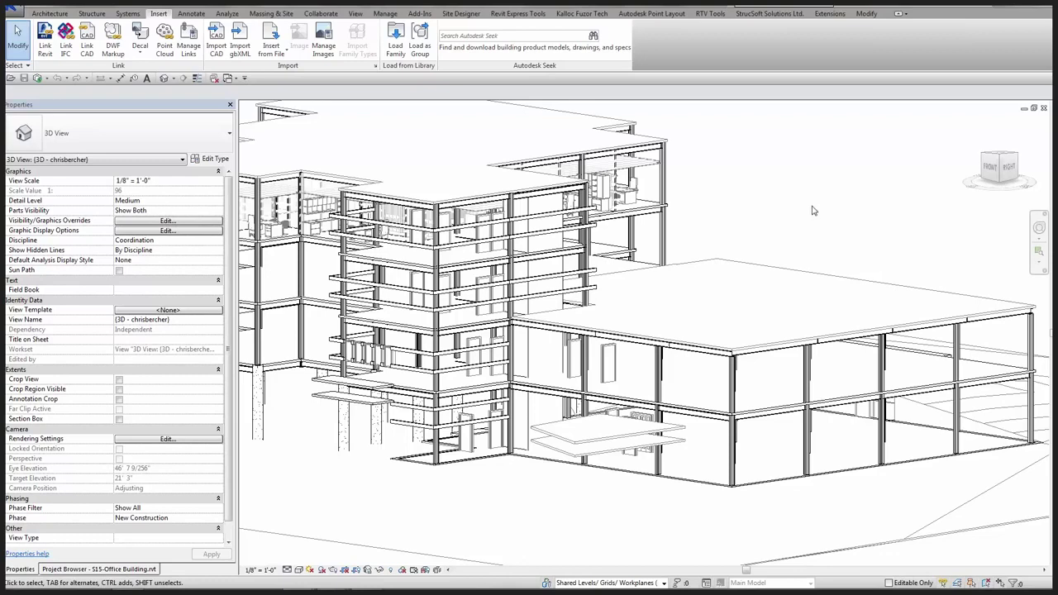
Reopen the "Coord - Arch Walls, Floor, Column" workset in the architectural link, reload the link and accept the changes.
left_click(189, 46)
left_click(174, 146)
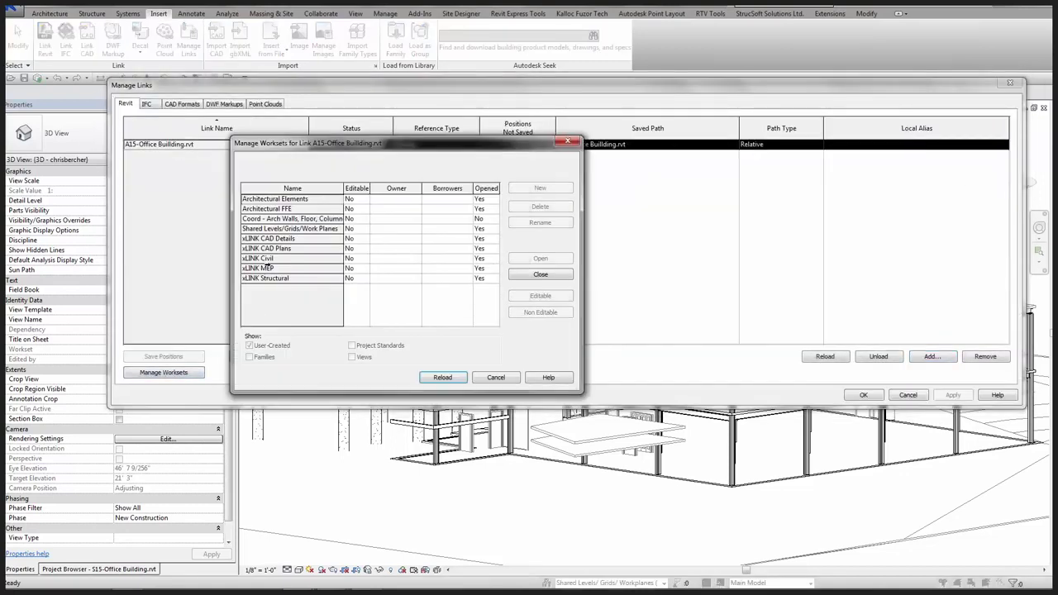
left_click(295, 218)
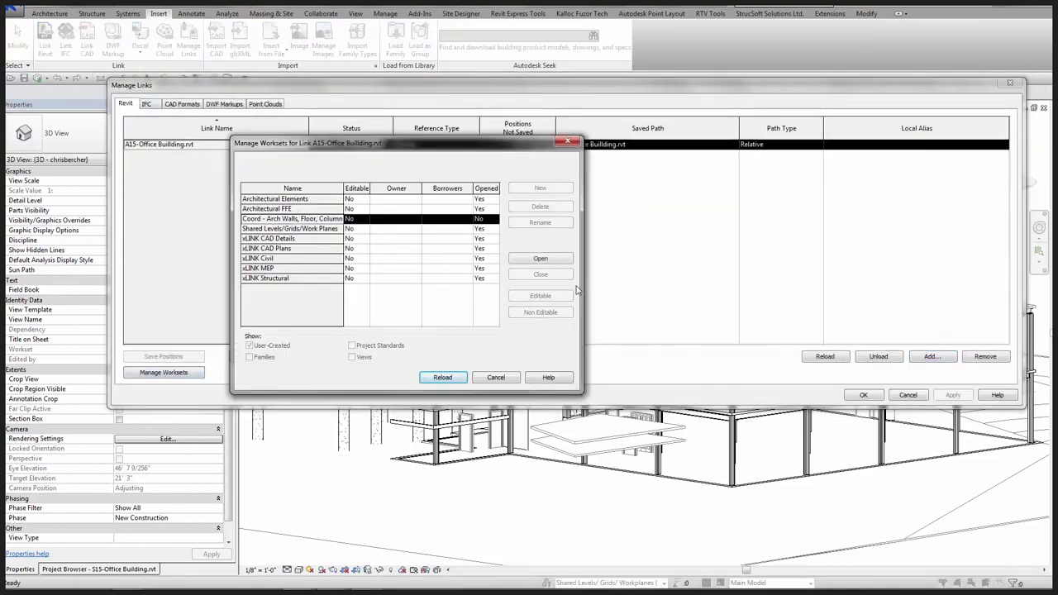
left_click(541, 259)
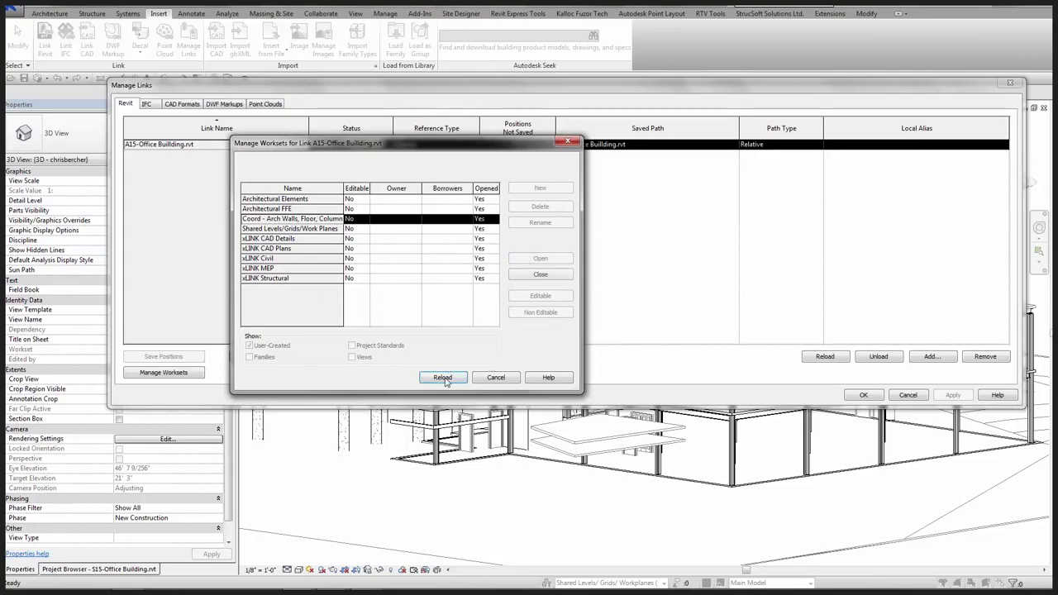
left_click(444, 377)
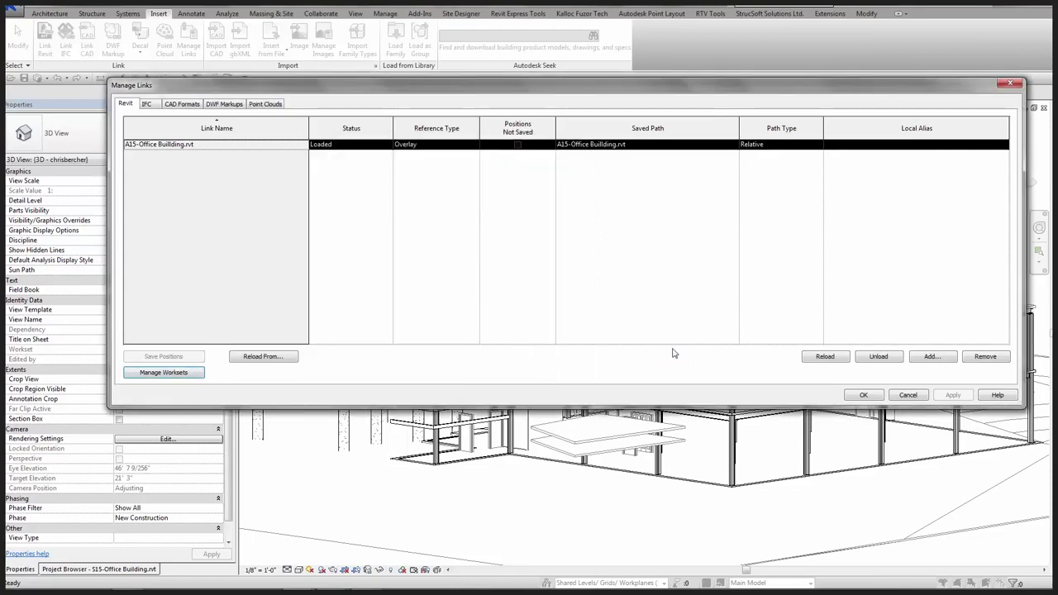
left_click(863, 395)
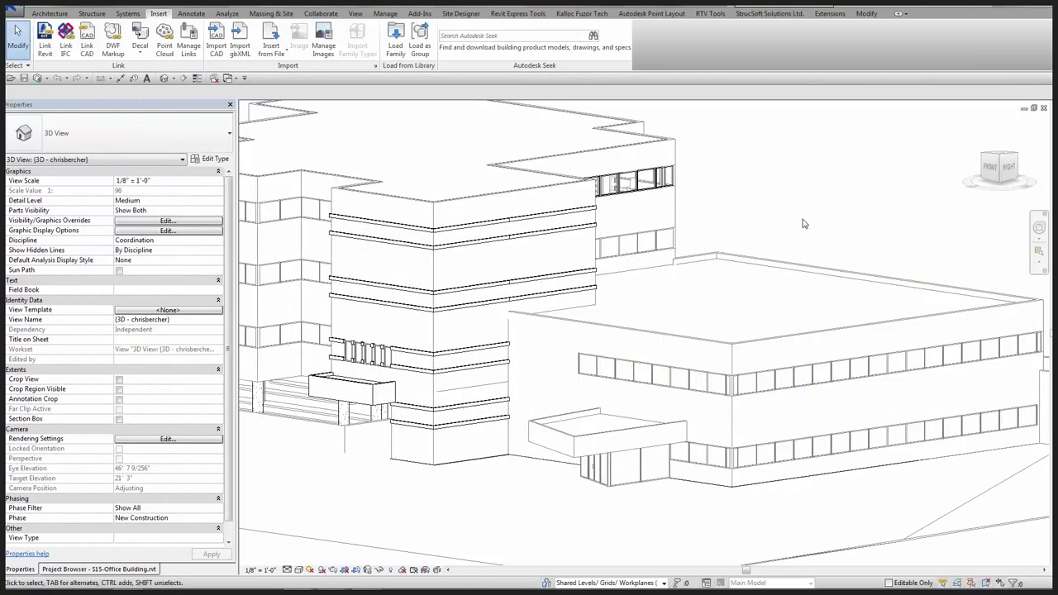
In the 3D view's visibility overrides, set the architectural link's display to Custom and its workset visibility to Custom.
scroll(781, 194, "down", 2)
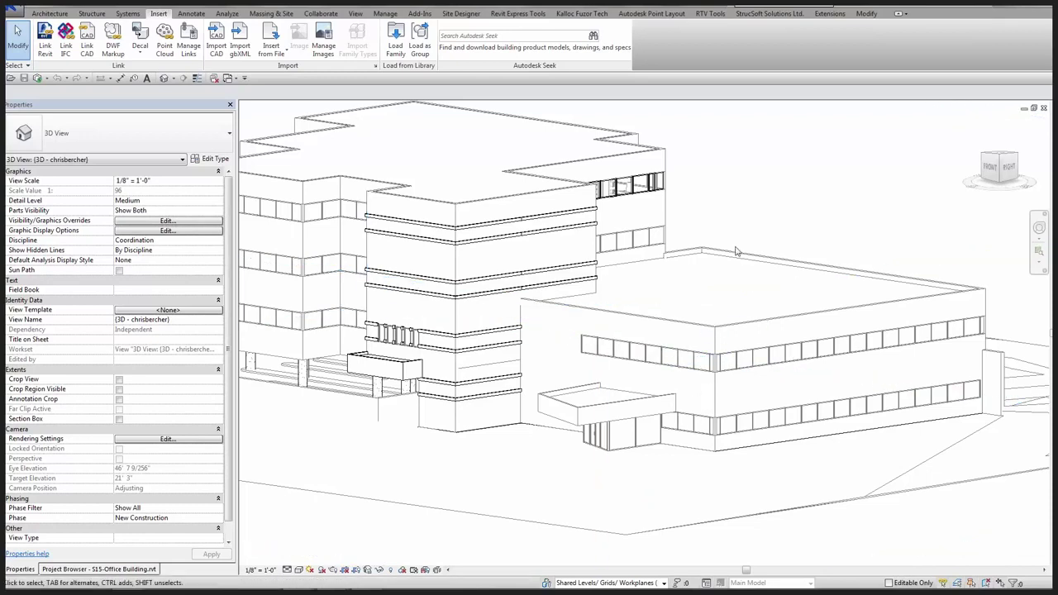
key("v")
key("g")
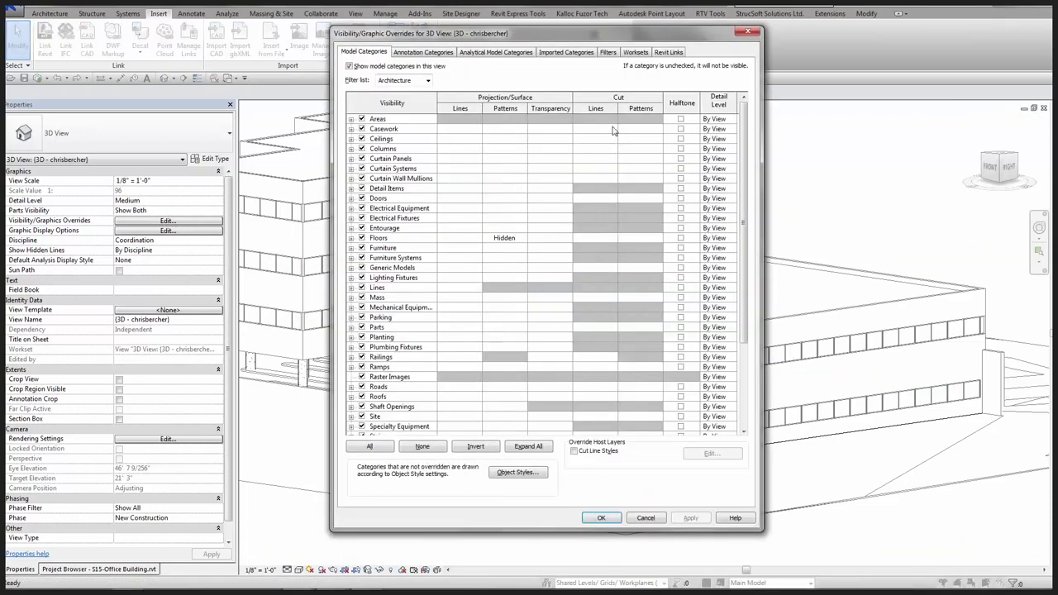
left_click(669, 51)
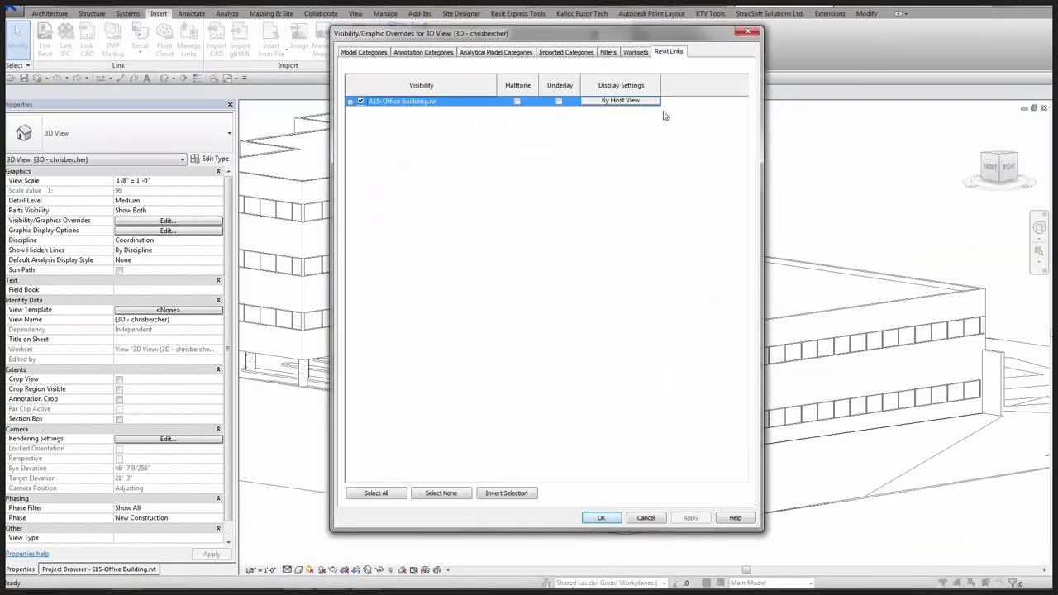
left_click(634, 102)
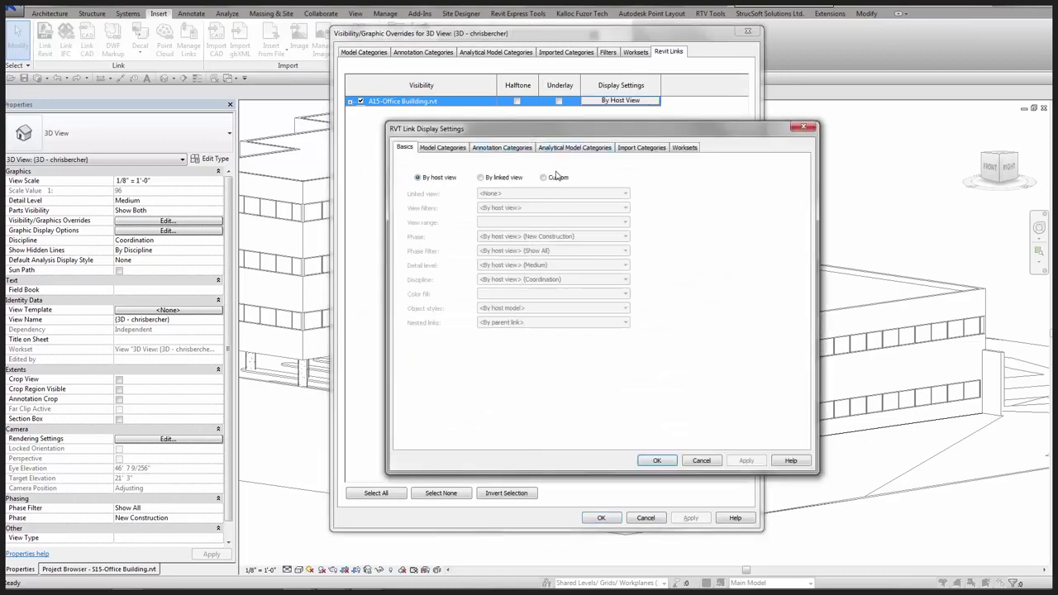
left_click(545, 177)
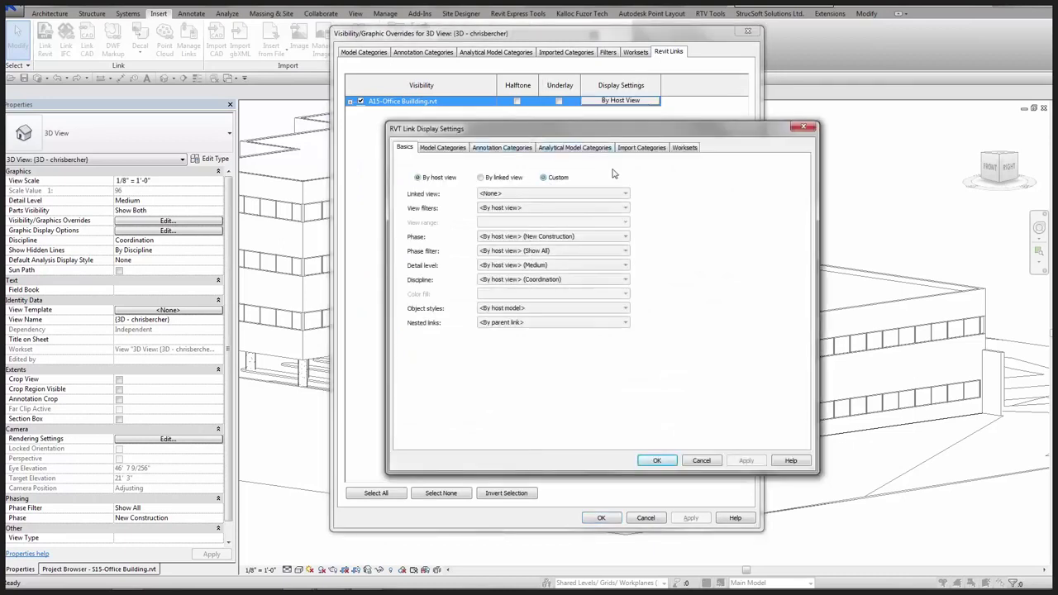
left_click(687, 149)
left_click(558, 170)
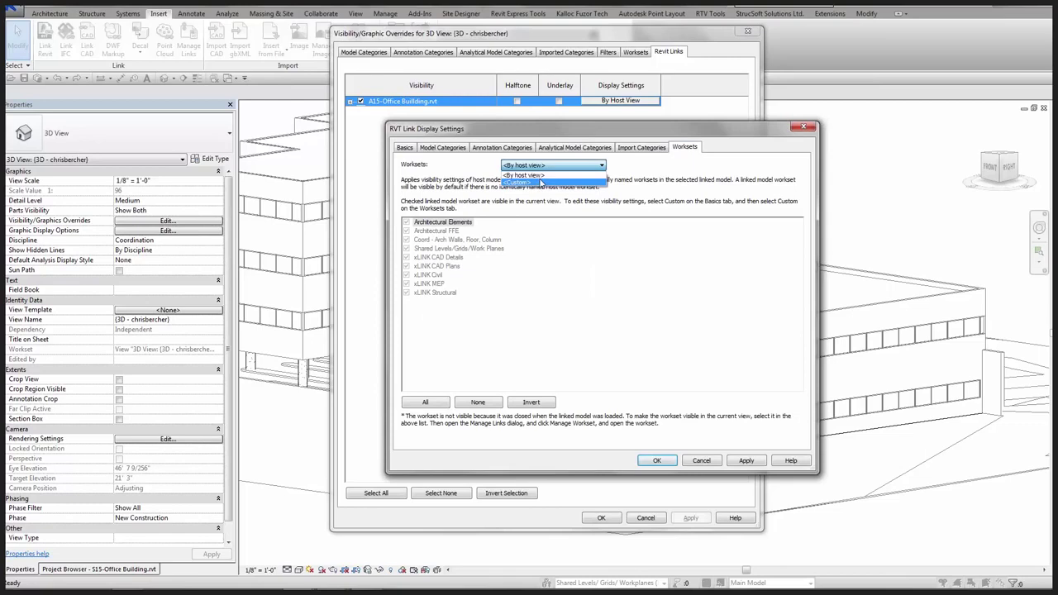
left_click(539, 177)
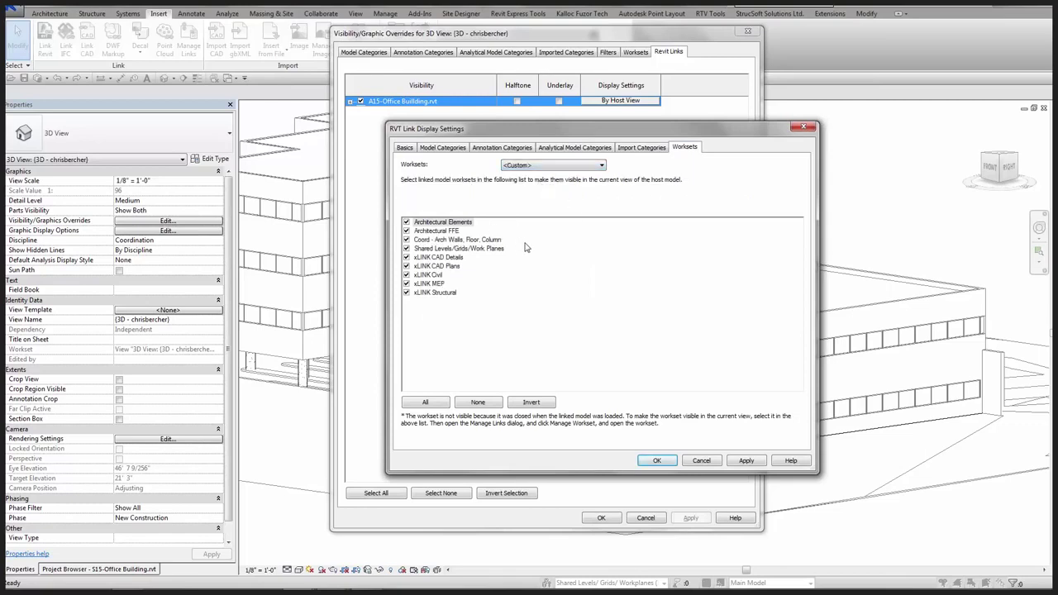
Hide the link's "Shared Levels/Grids/Work Planes" workset and all five xLINK worksets in the 3D view.
left_click(430, 249)
left_click(429, 293, "shift")
left_click(408, 293)
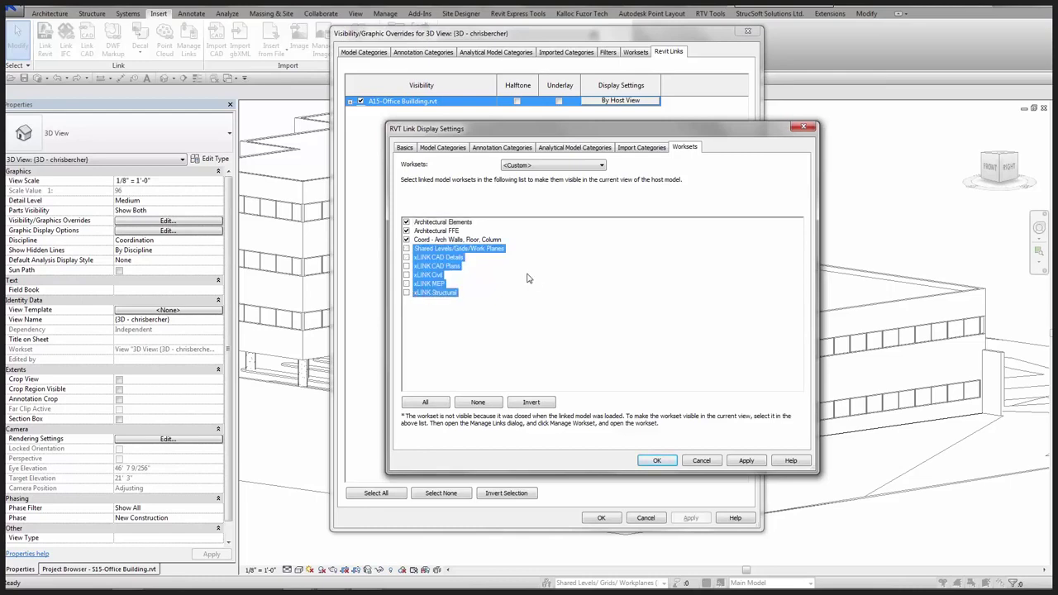
left_click(450, 266)
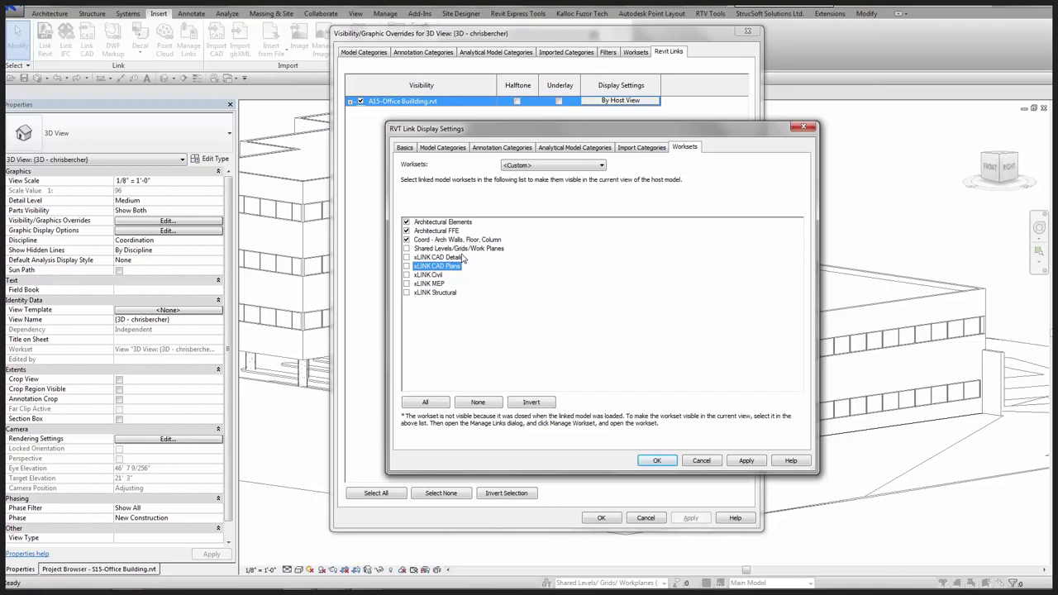
left_click(454, 248)
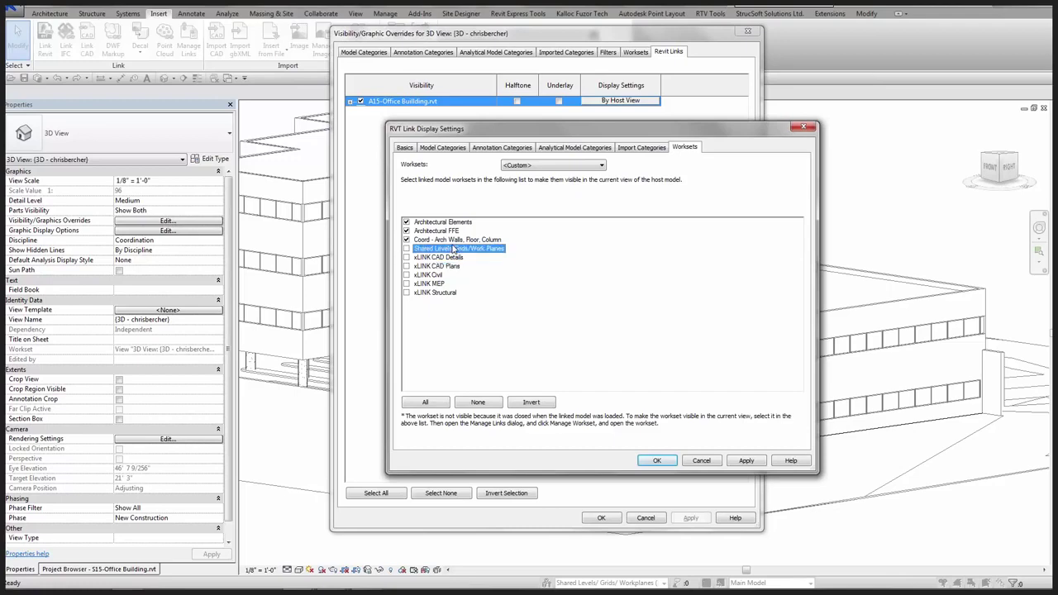
Hide the link's "Coord - Arch Walls, Floor, Column" workset and accept the 3D view's visibility overrides.
left_click(407, 239)
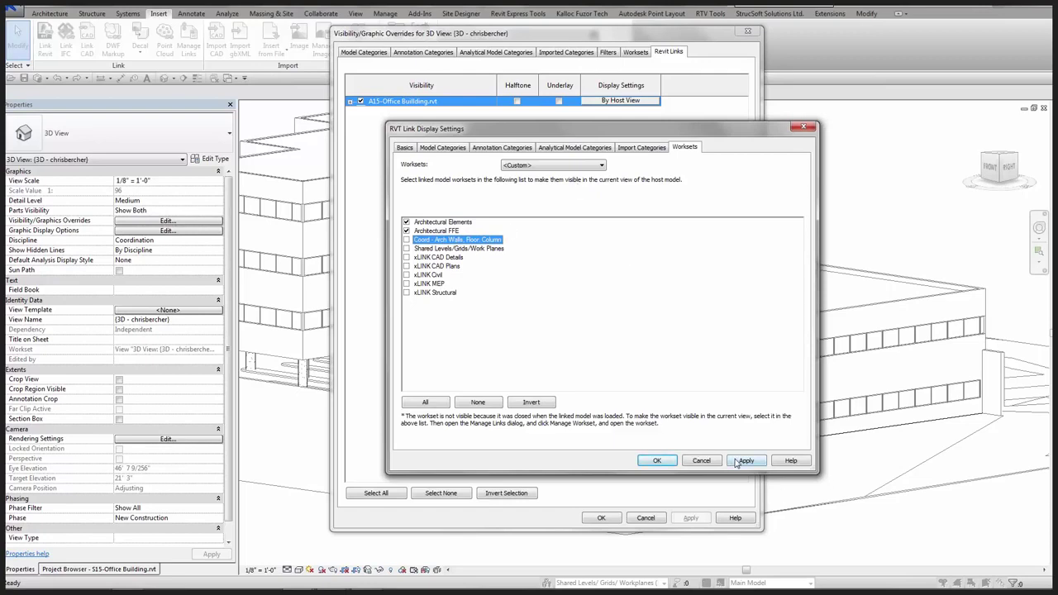
left_click(657, 461)
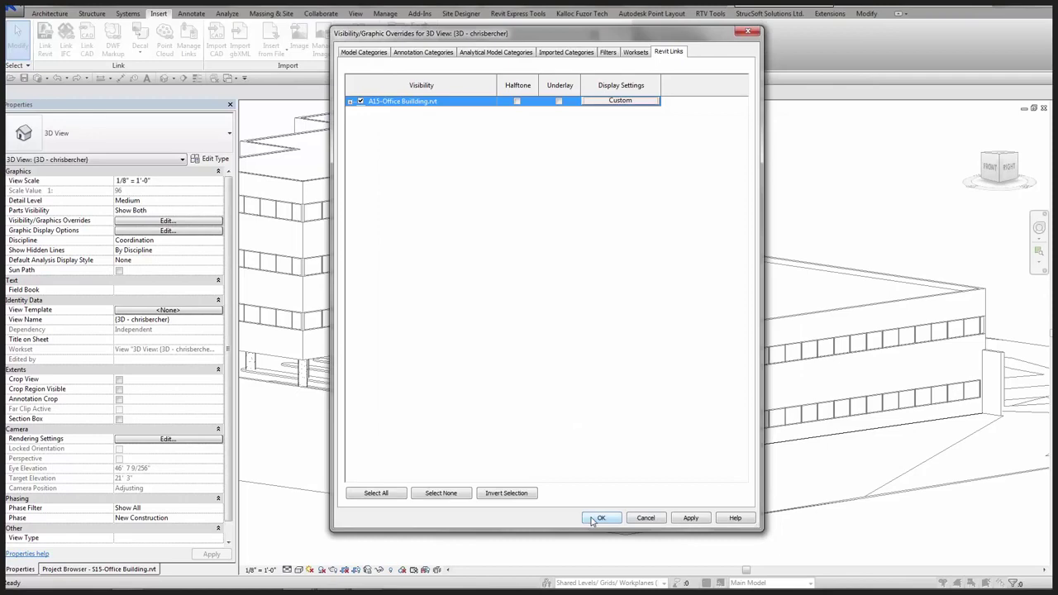
left_click(601, 519)
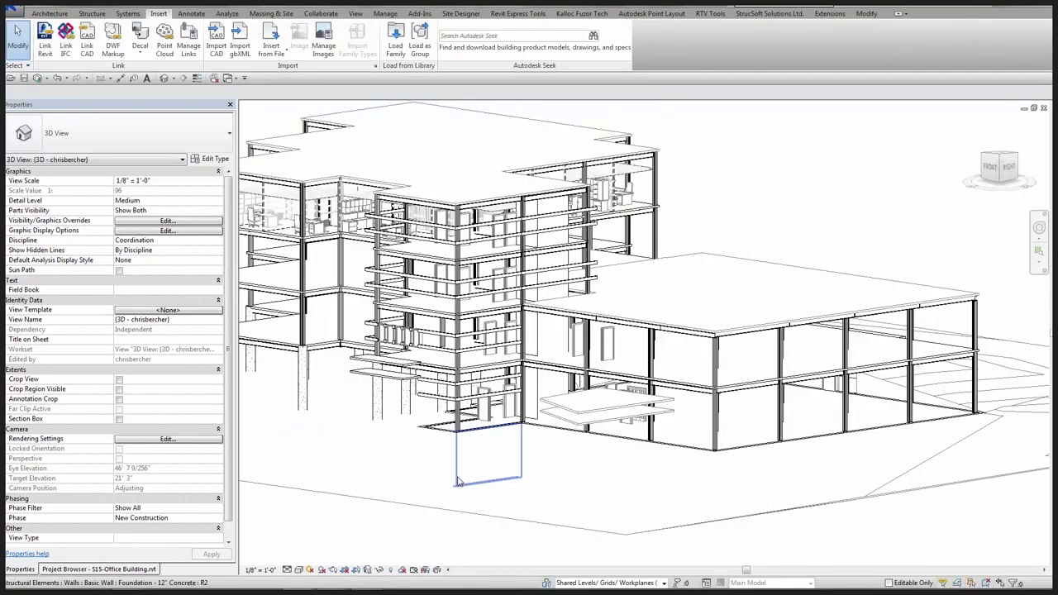
Hide the Windows, Curtain Panels, Curtain Systems and Curtain Wall Mullions categories in the 3D view.
middle_click_drag(400, 517, 461, 495)
key("v")
key("v")
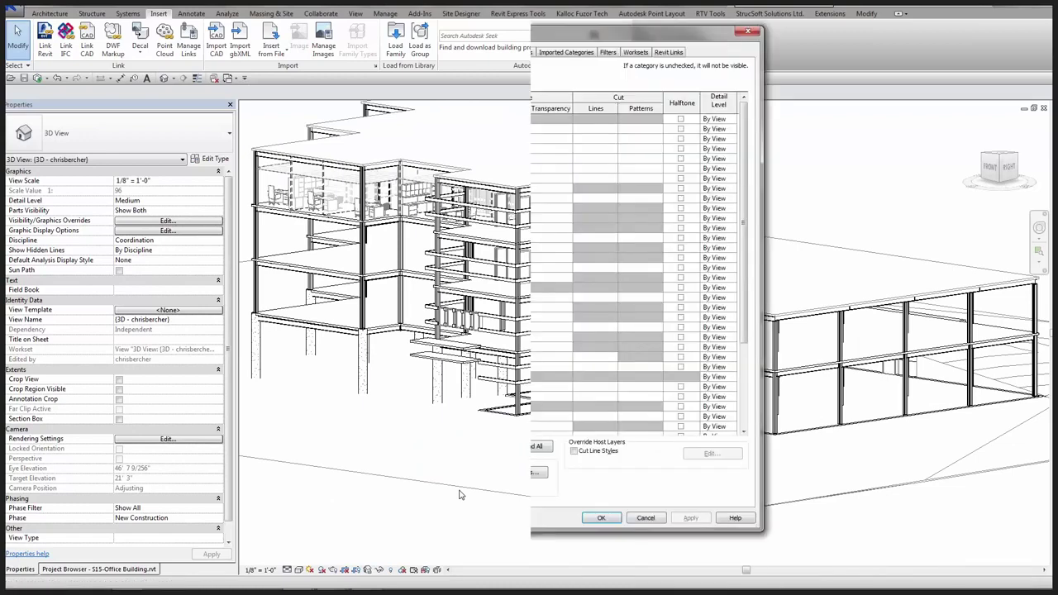
left_click(401, 329)
key("w")
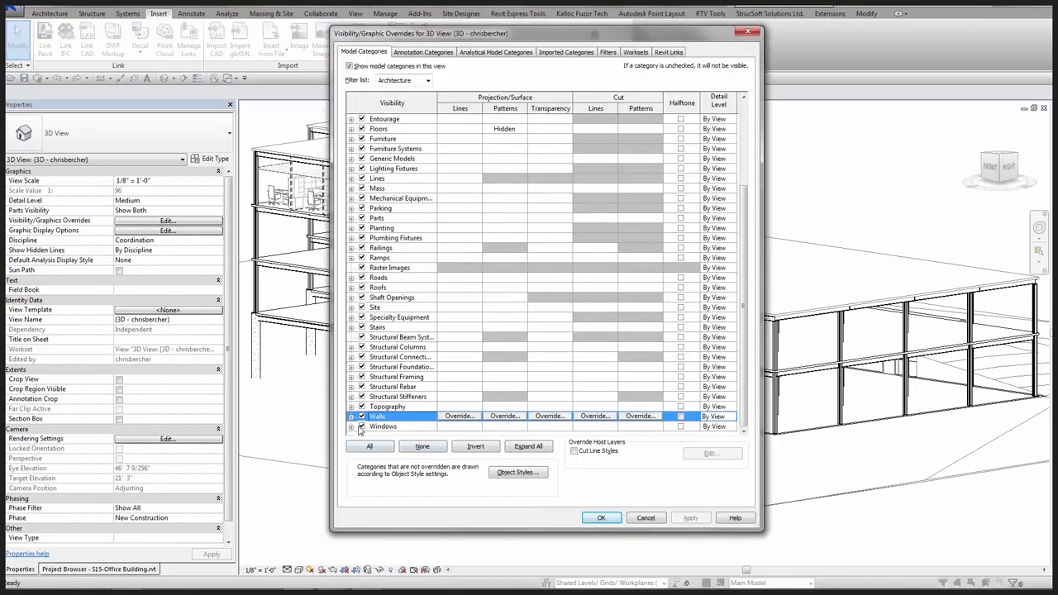
left_click(361, 425)
scroll(371, 418, "up", 4)
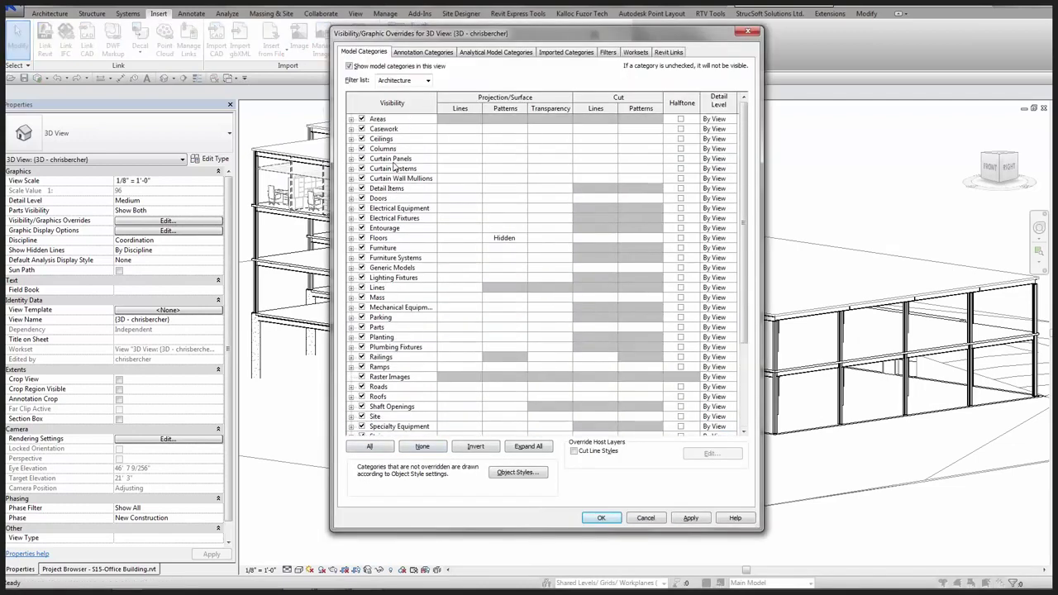
left_click(362, 168)
left_click(361, 177)
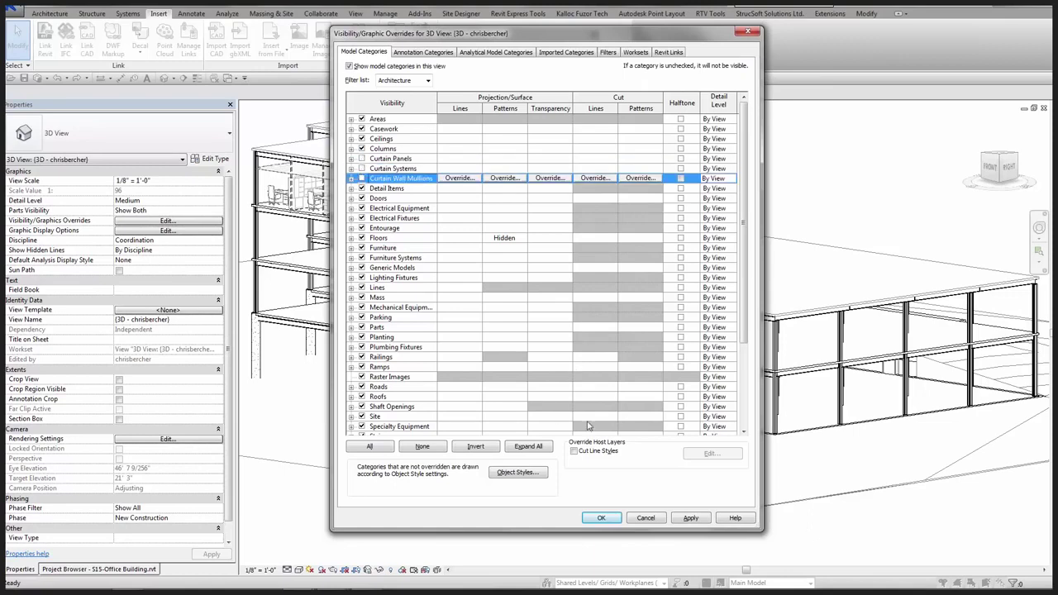
left_click(606, 520)
Select the linked architectural model to examine which of its elements are displayed, then clear the selection.
left_click(460, 484)
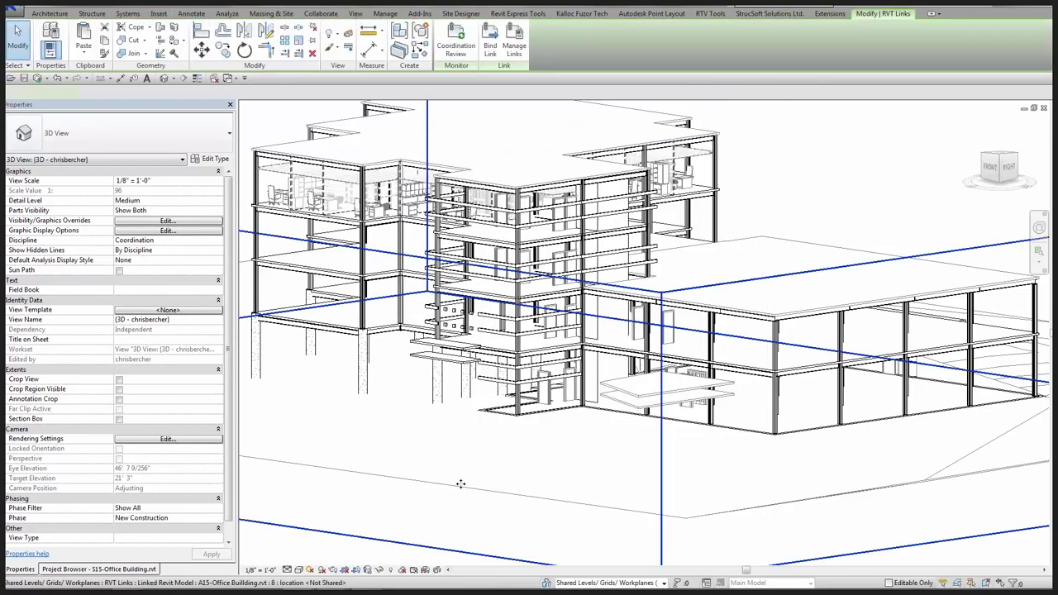
left_click(574, 460)
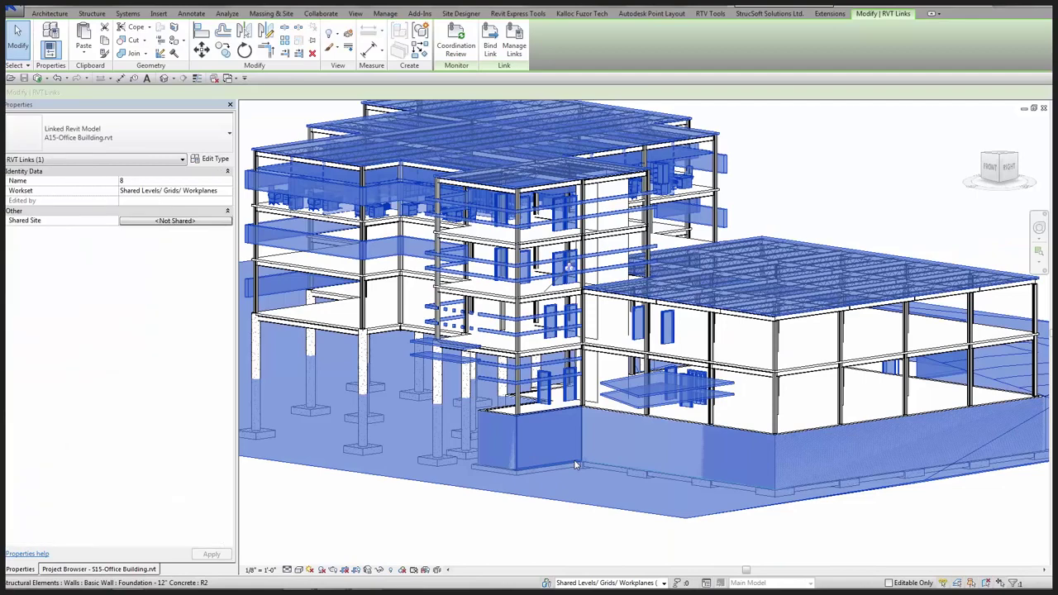
key("Escape")
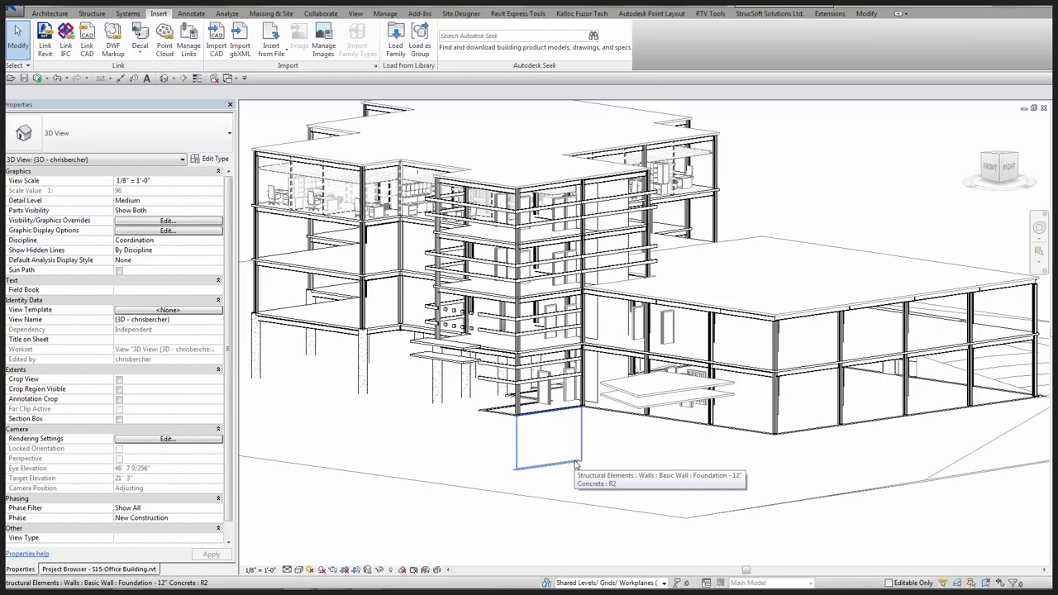
Check the view templates available for the 3D view without applying one, and open the Level 1 structural plan.
left_click(174, 309)
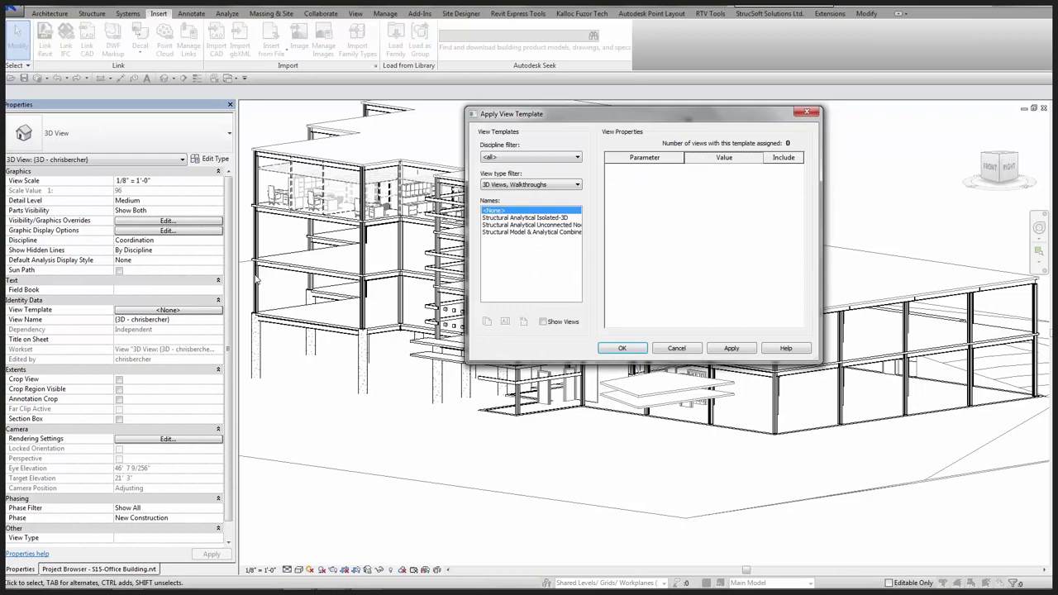
left_click(677, 348)
left_click(88, 570)
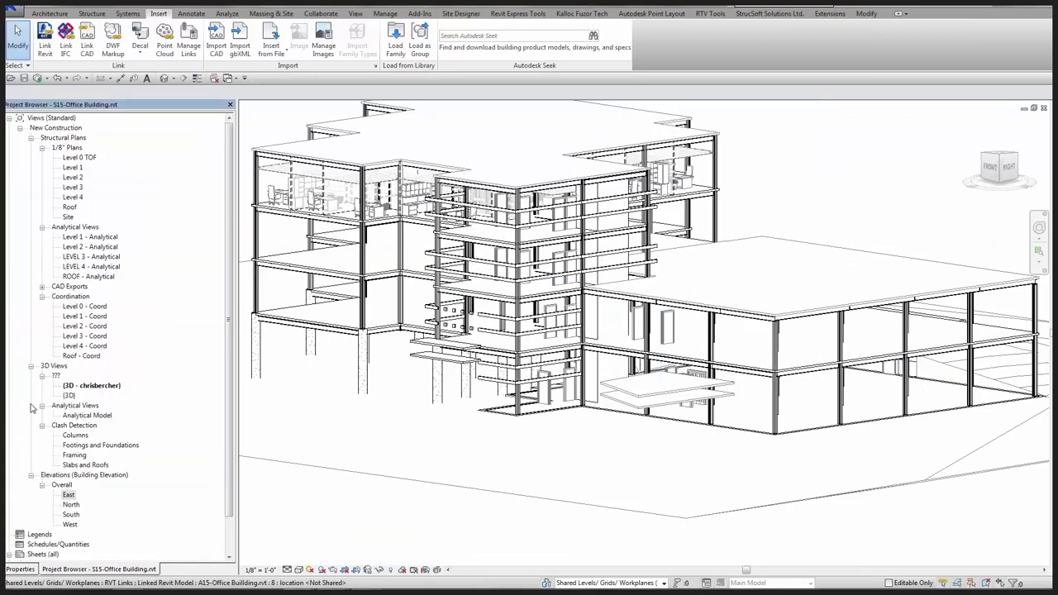
double_click(73, 168)
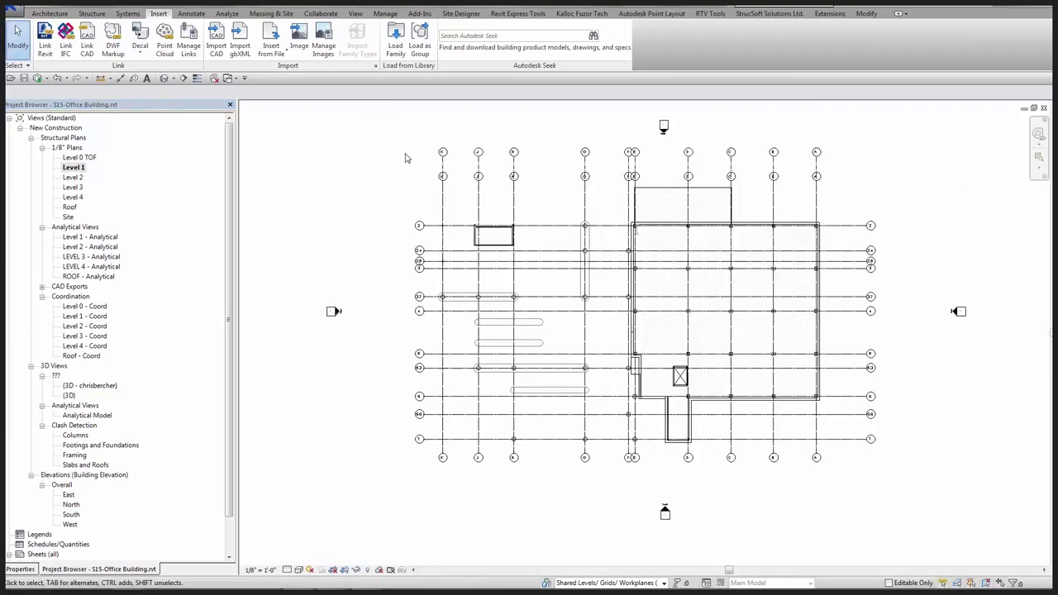
In the plan's "Structural Framing Plan - CTC" view template, set the architectural link's display and its workset visibility to Custom.
left_click(20, 569)
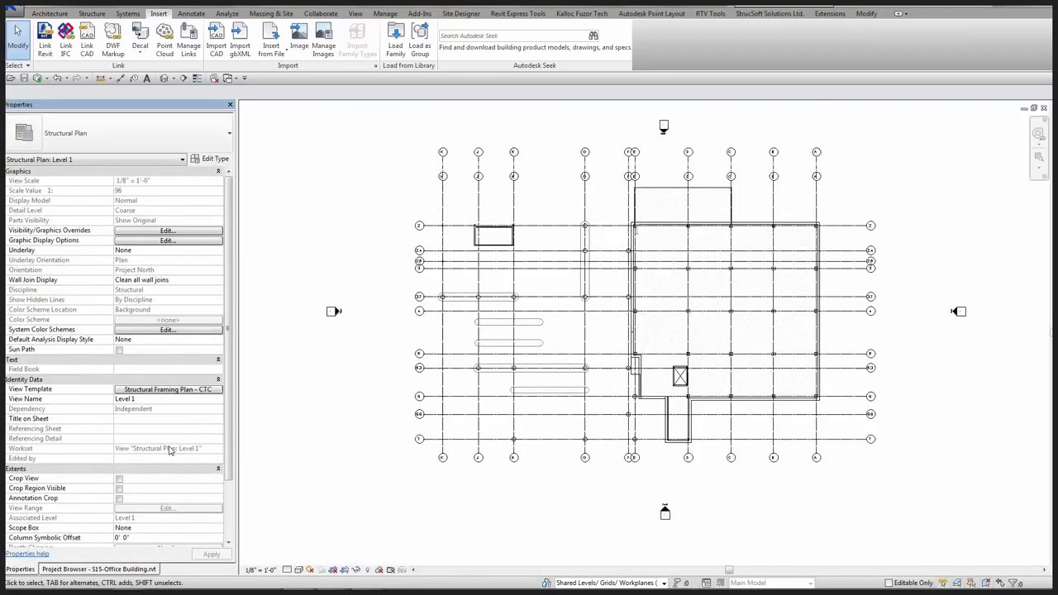
left_click(164, 390)
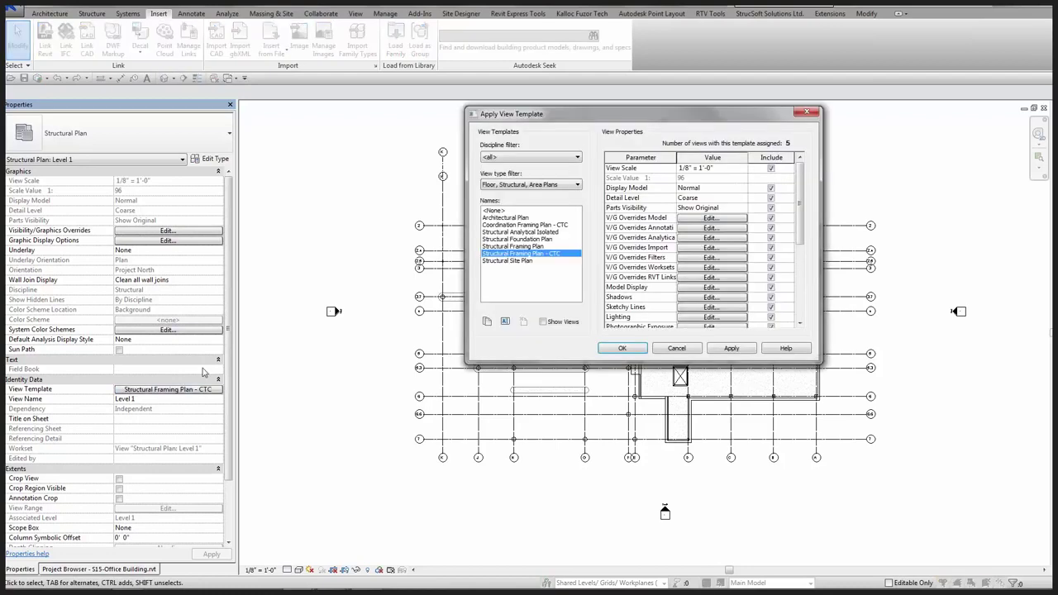
left_click(711, 278)
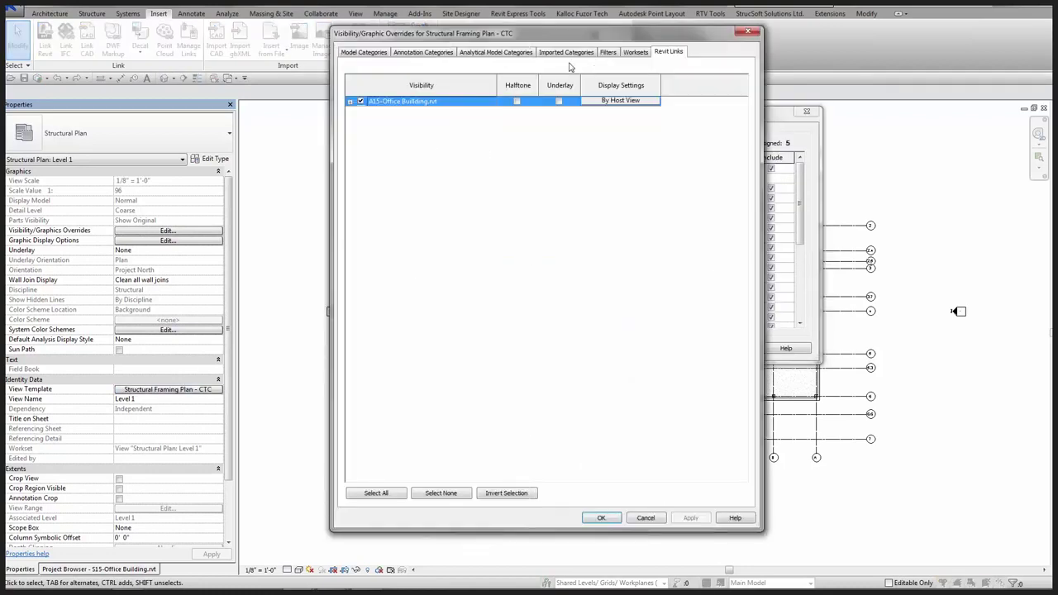
left_click(635, 103)
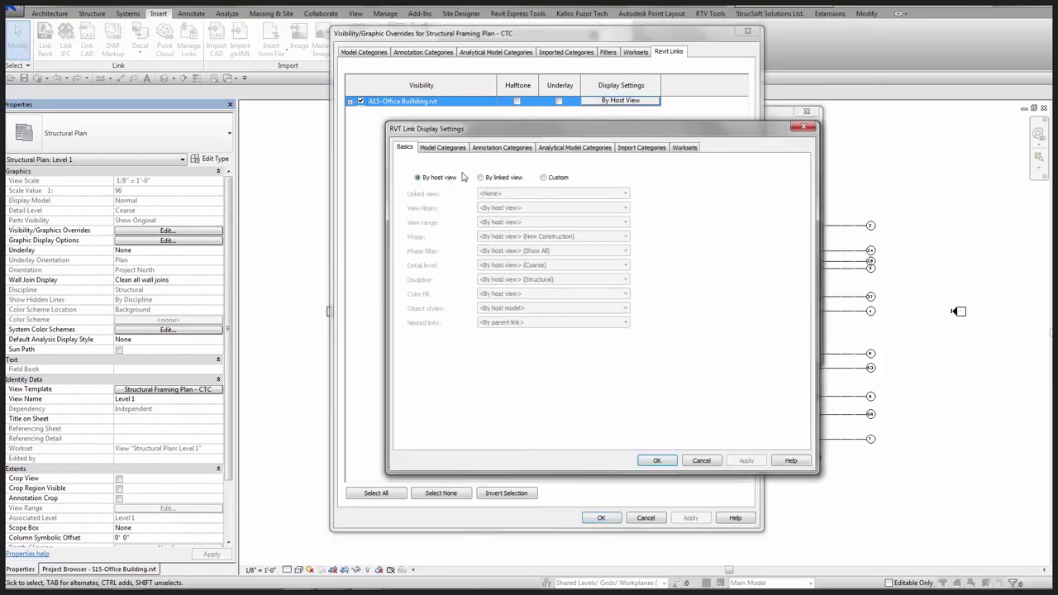
left_click(534, 178)
left_click(544, 178)
left_click(684, 147)
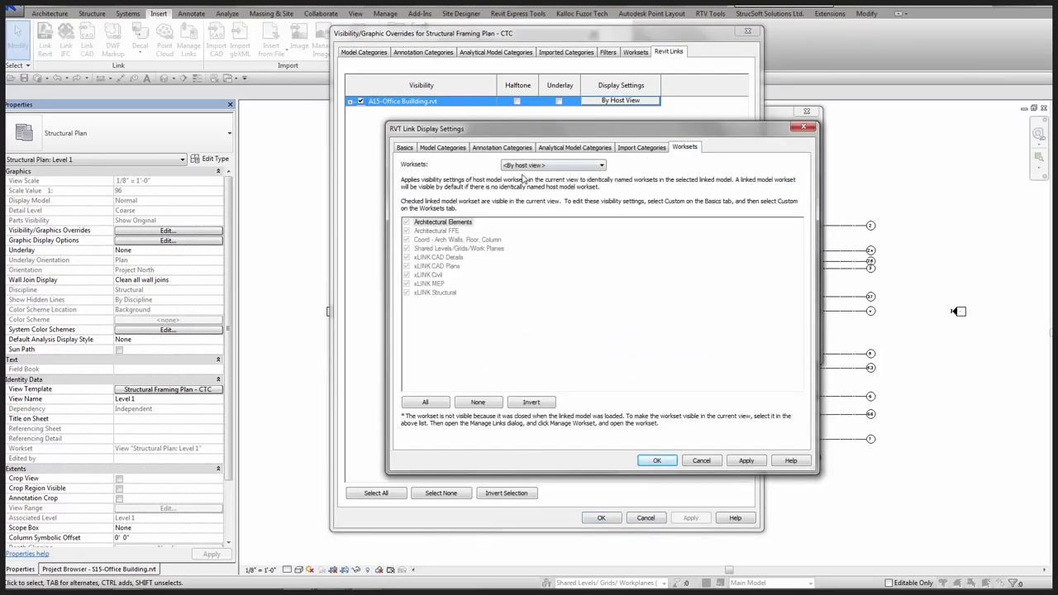
left_click(536, 167)
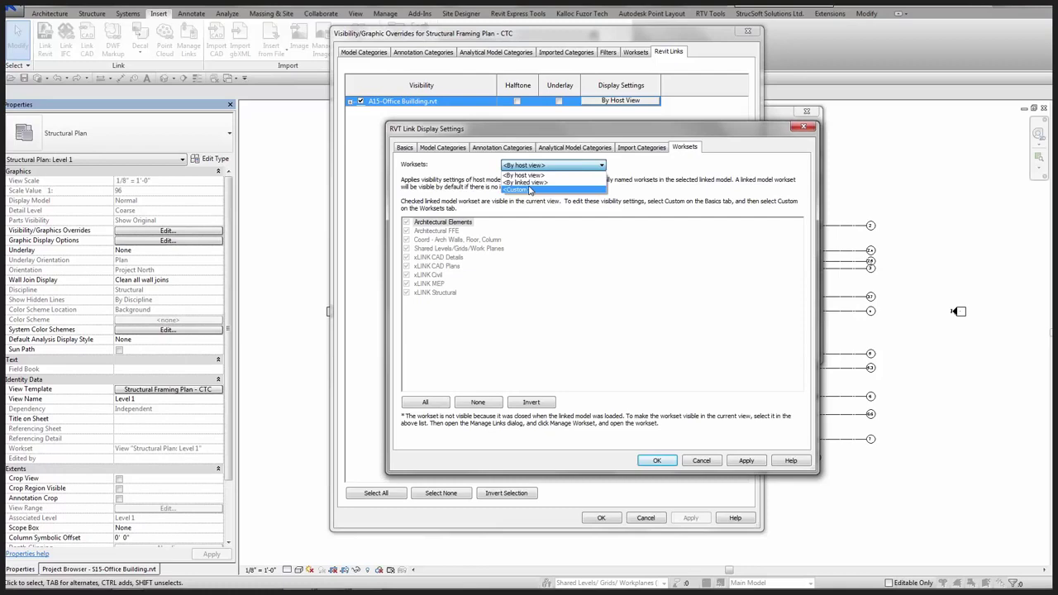
left_click(519, 189)
Hide every link workset except Architectural Elements and Architectural FFE in the view template, and apply the template to the plan.
left_click(406, 240)
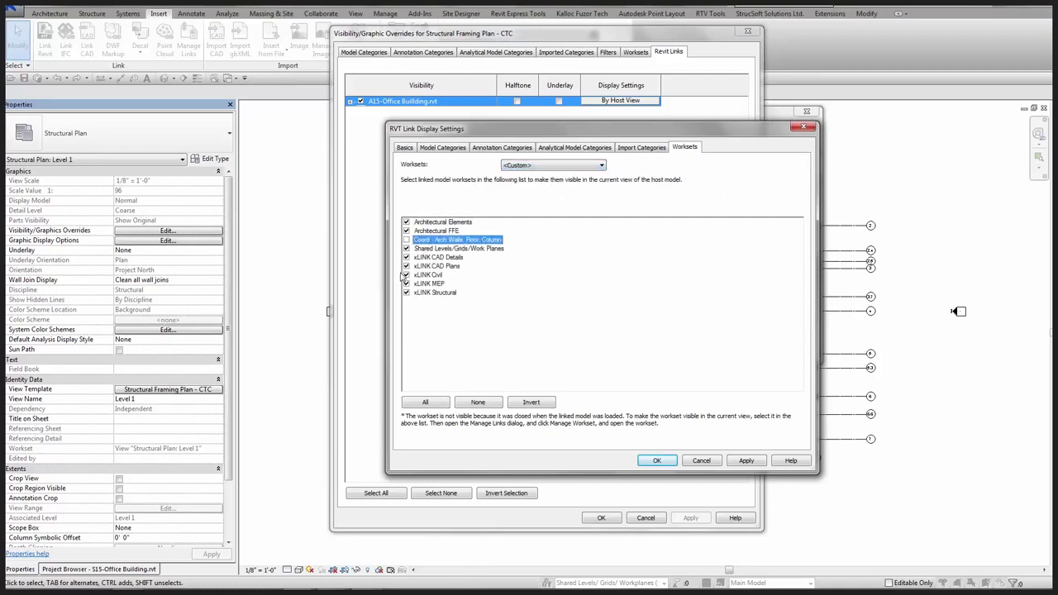
left_click(430, 248)
left_click(419, 292, "shift")
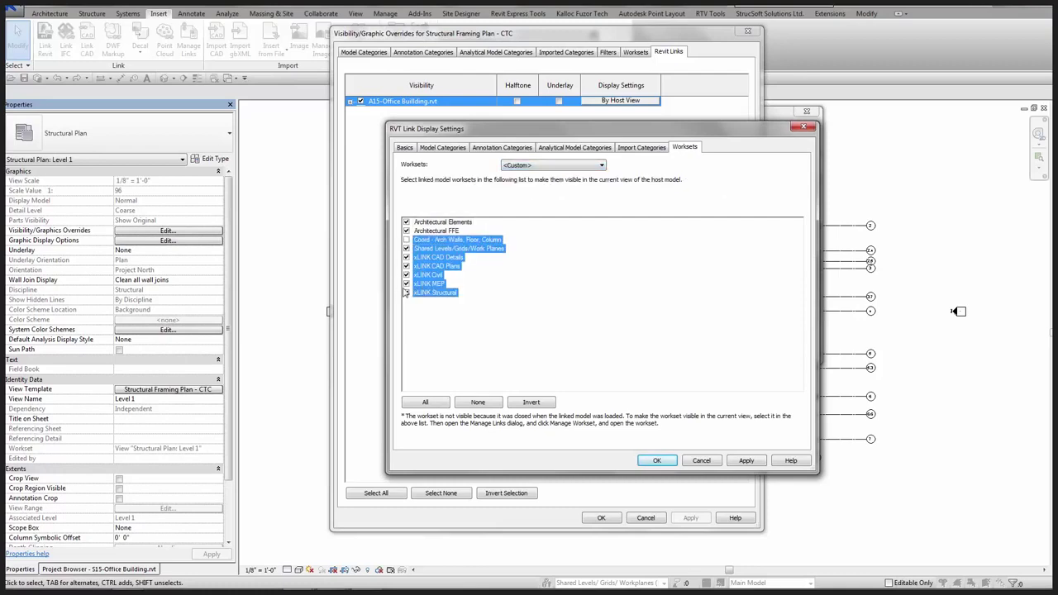
left_click(406, 292)
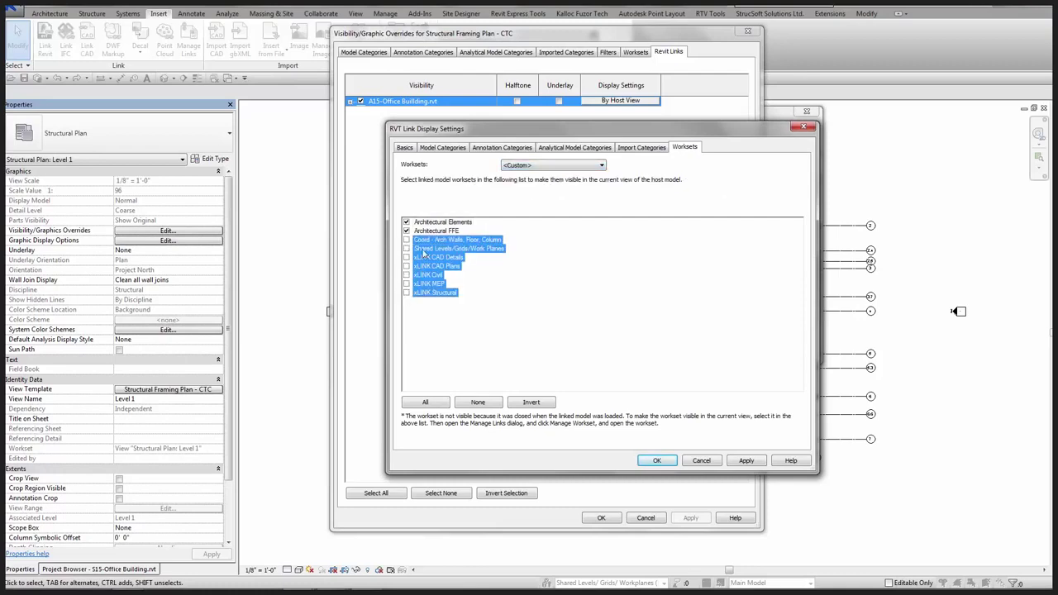
left_click(656, 460)
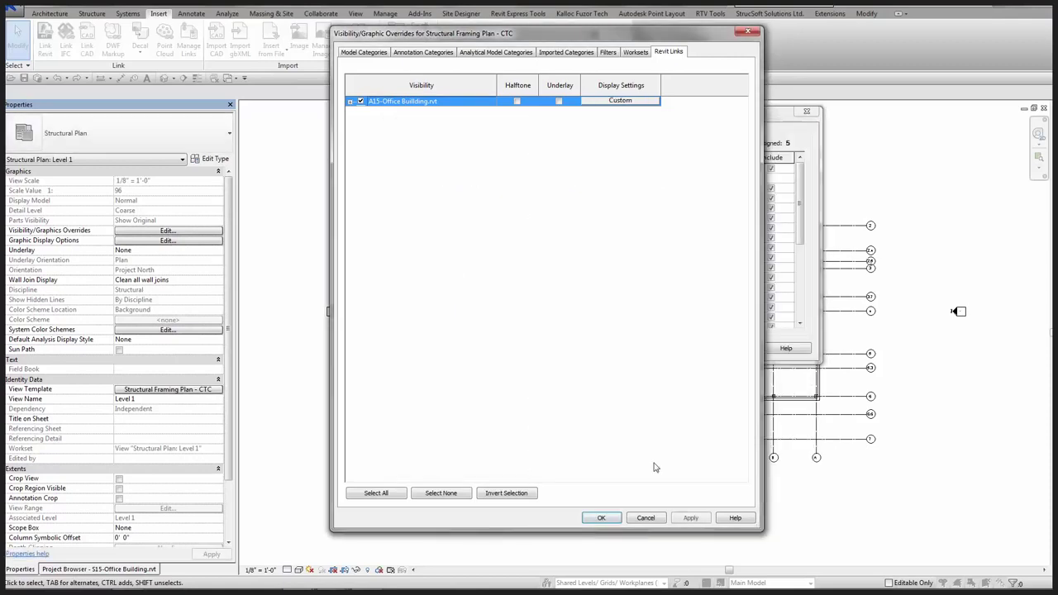
left_click(602, 518)
left_click(738, 350)
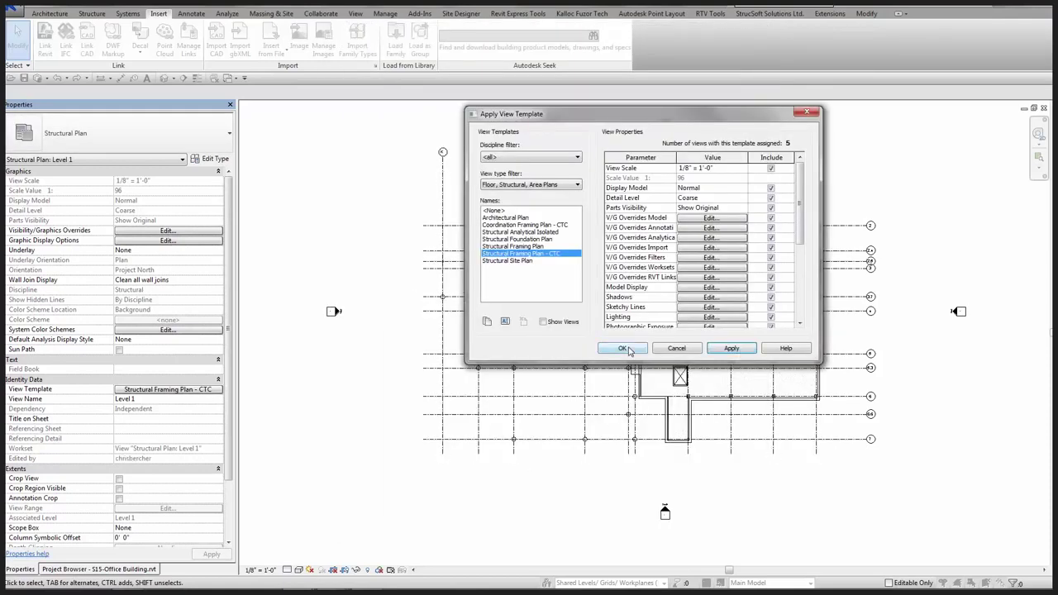
left_click(623, 348)
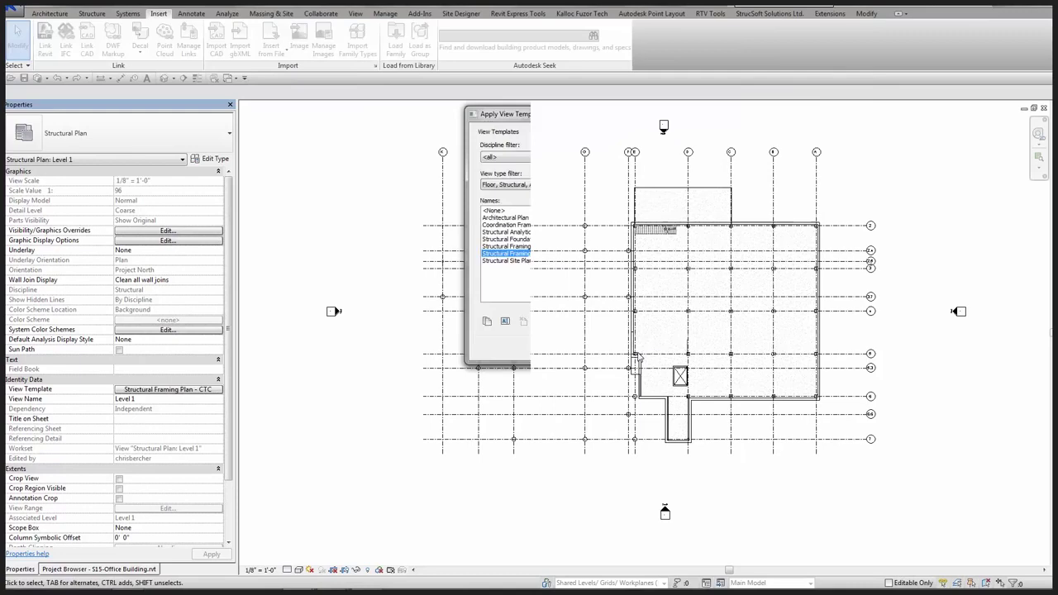
Examine the walls around the stair and the rest of the Level 1 structural plan.
left_click(666, 407)
key("Escape")
scroll(719, 407, "up", 4)
scroll(609, 428, "down", 3)
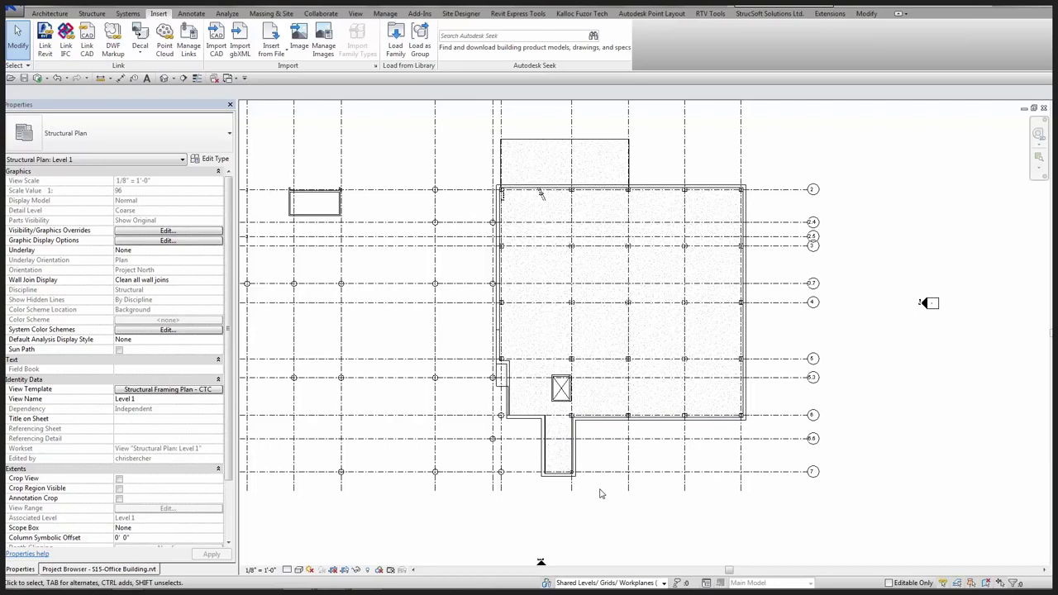
Open the "Level 0 - Coord" and "Level 1 - Coord" plans and examine the architectural and structural elements together.
left_click(122, 569)
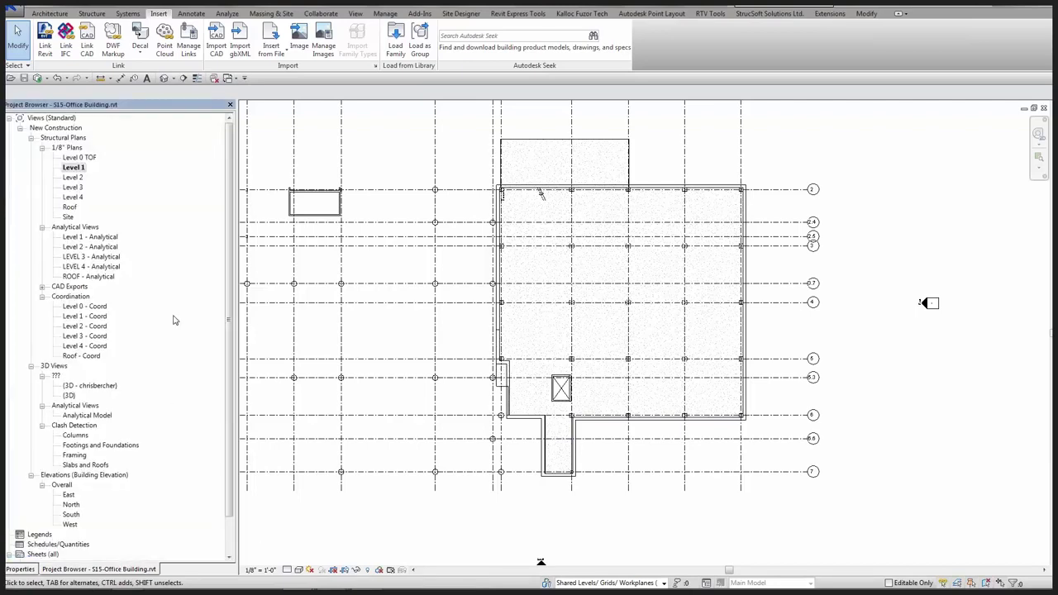
double_click(83, 308)
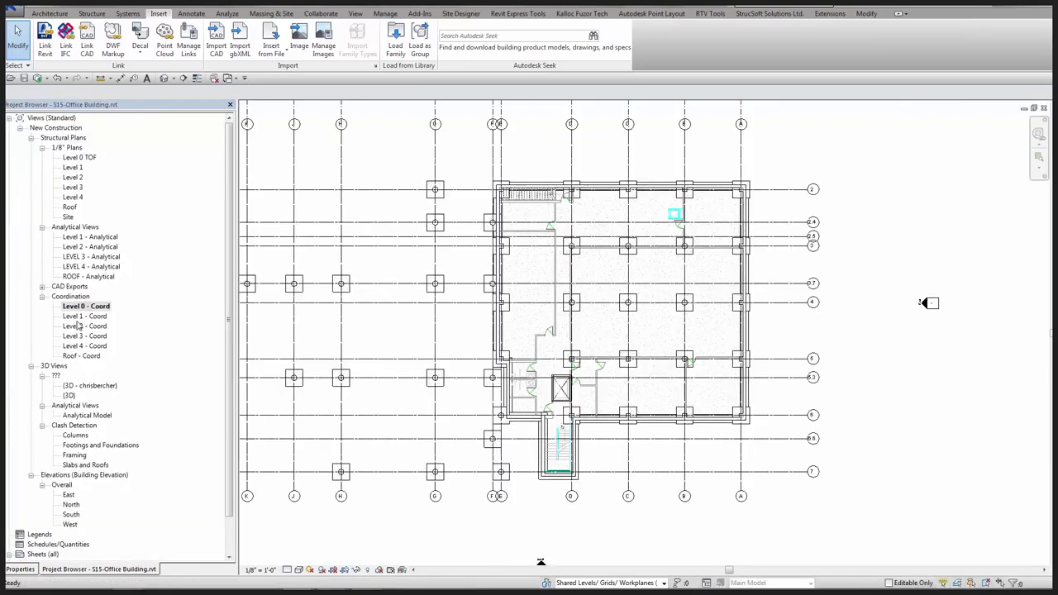
double_click(83, 316)
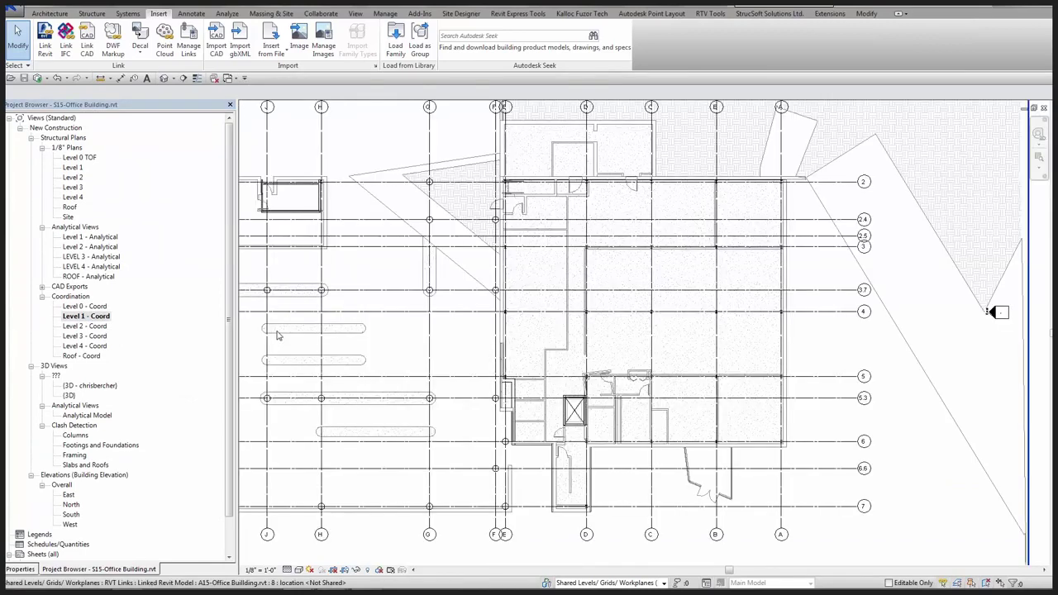
scroll(595, 199, "up", 4)
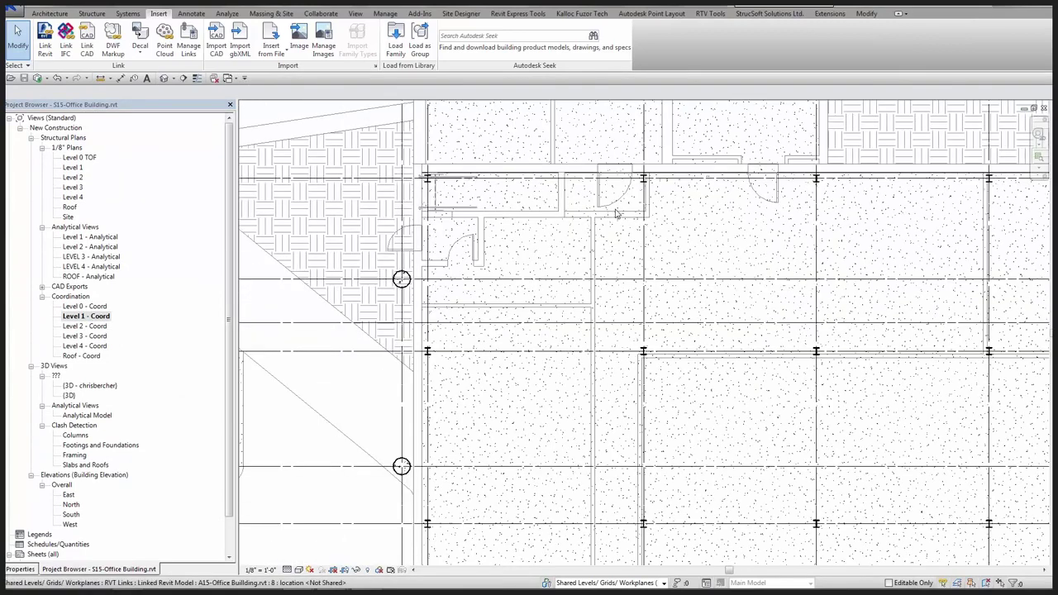
scroll(670, 328, "down", 5)
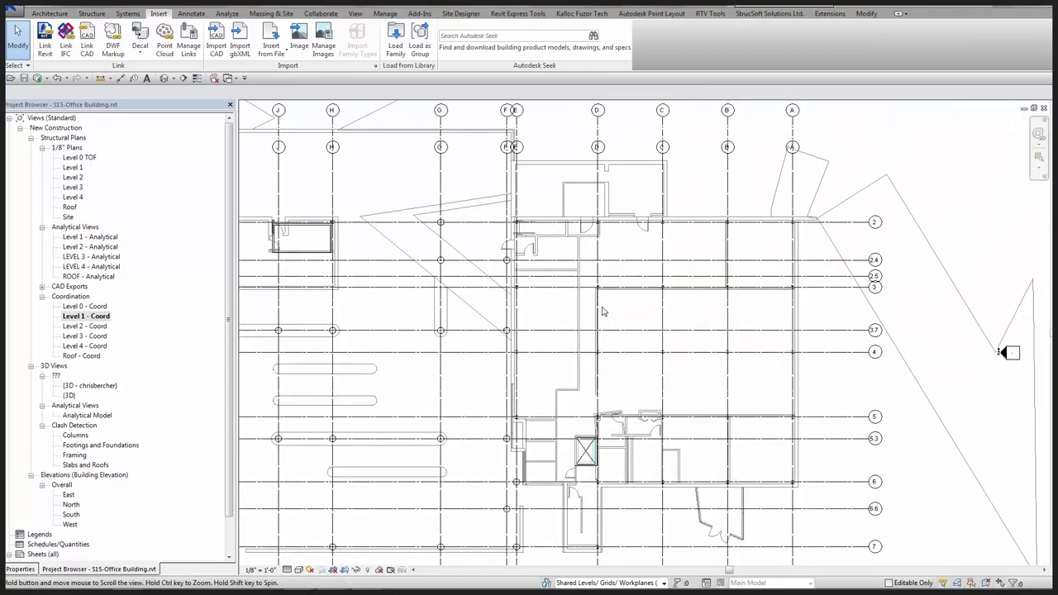
scroll(592, 358, "up", 3)
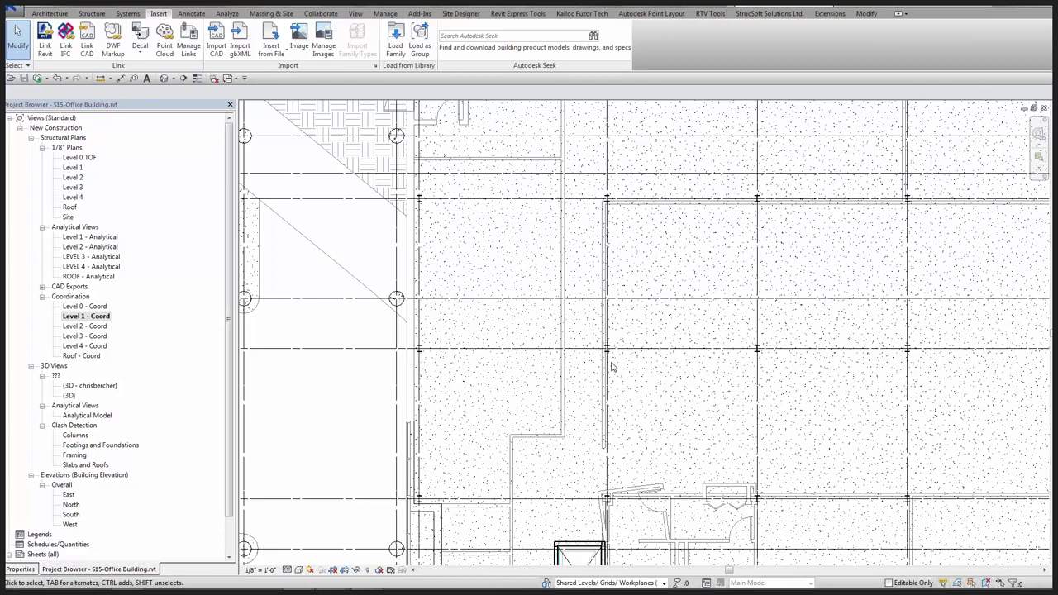
Switch to the architectural model and open its 01-LEVEL 1 general floor plan, glancing at 02-LEVEL 2.
key("alt+Tab")
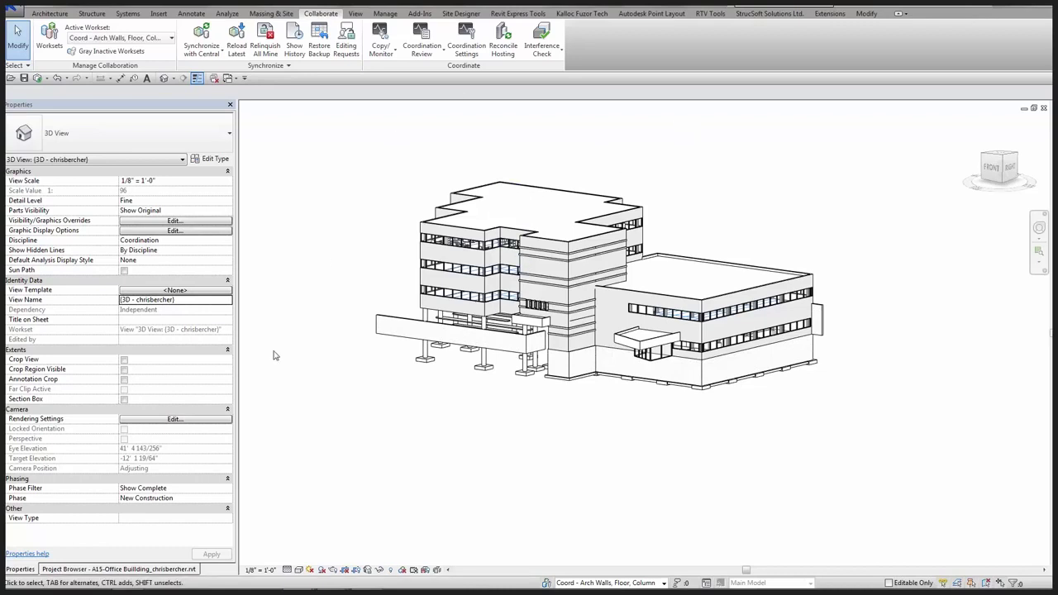
left_click(161, 570)
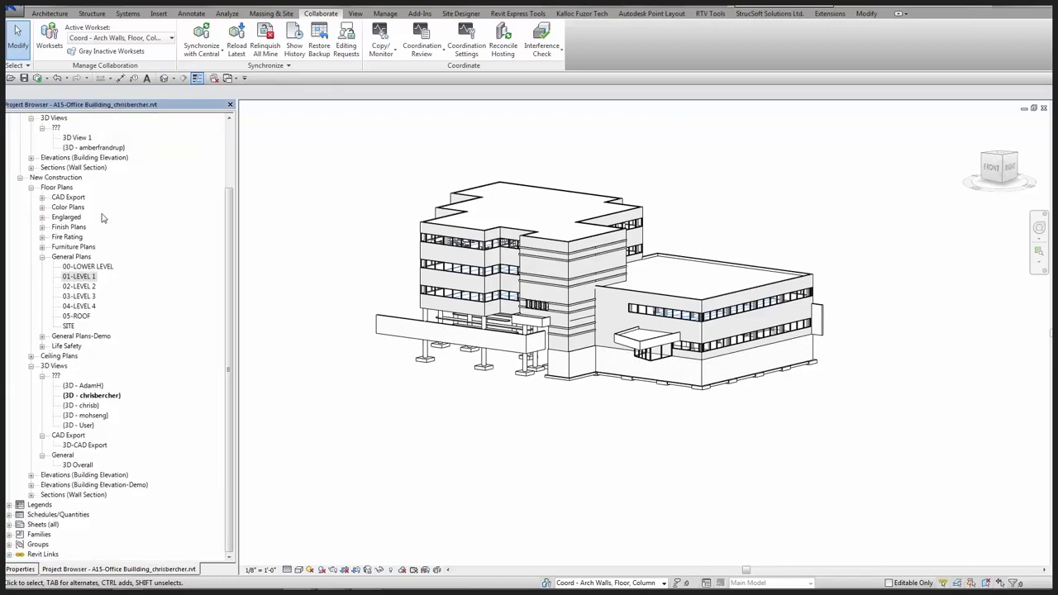
double_click(79, 279)
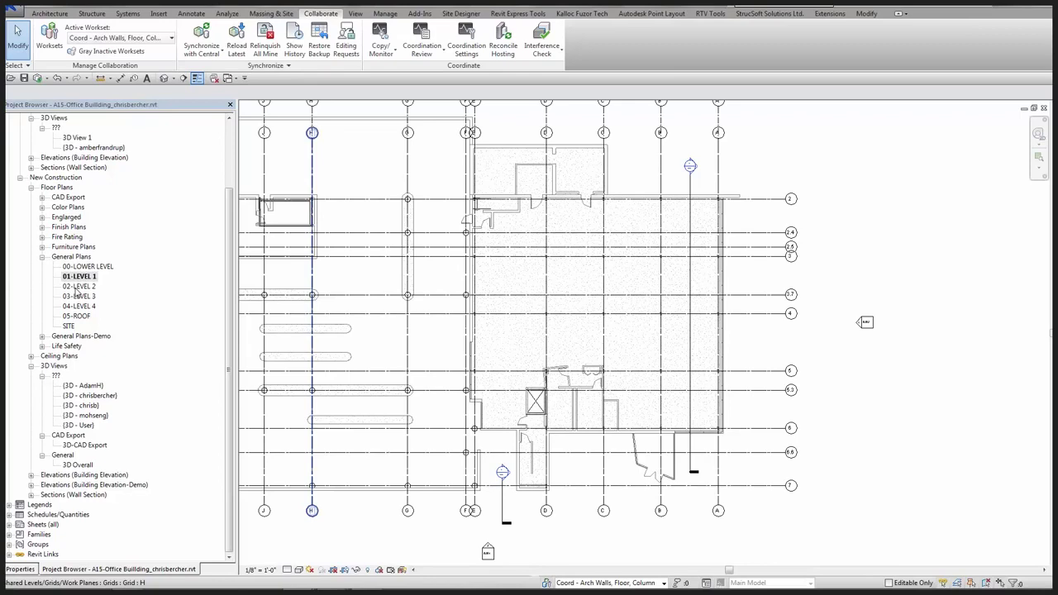
double_click(79, 287)
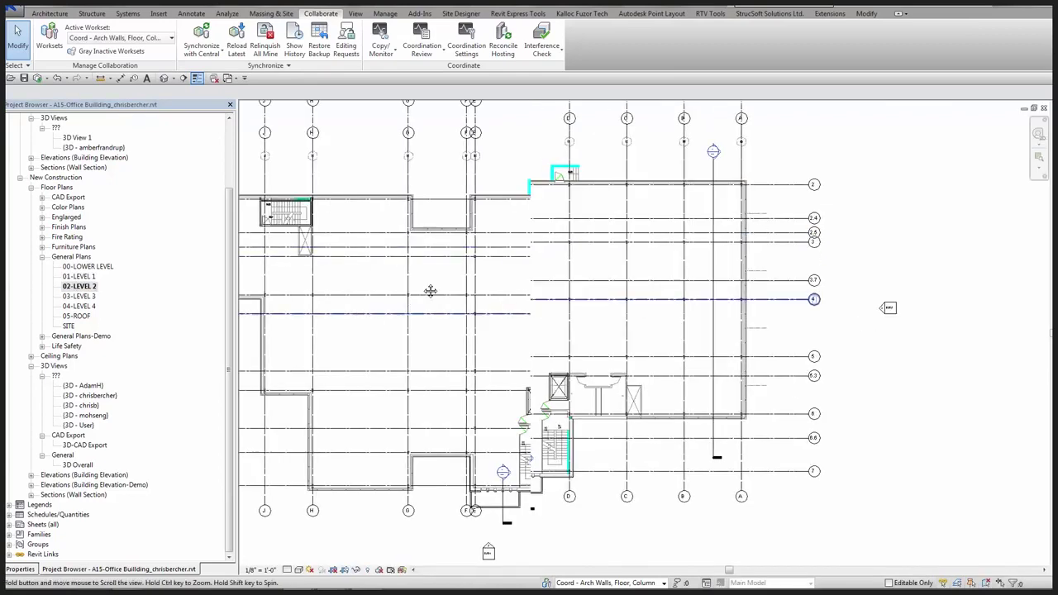
double_click(82, 278)
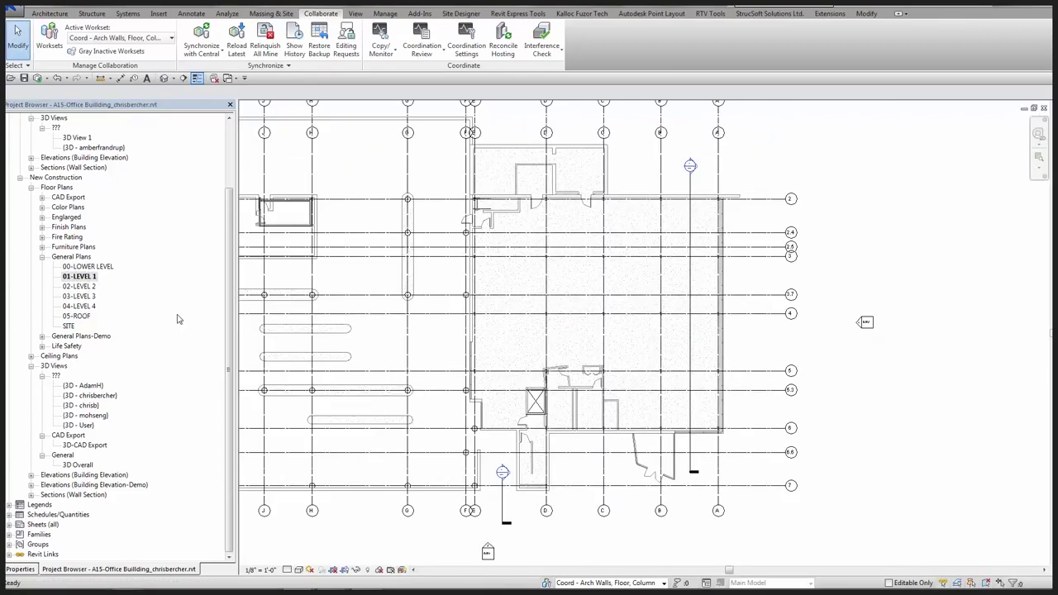
scroll(619, 369, "up", 5)
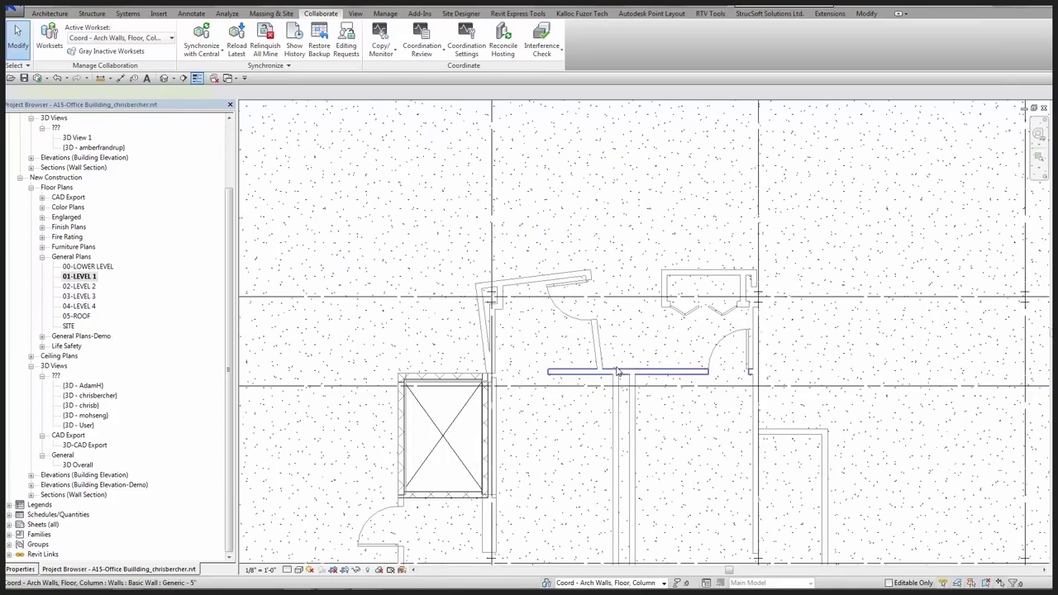
Select the interior partition walls beside the shaft to examine which elements are architectural walls.
left_click(619, 371)
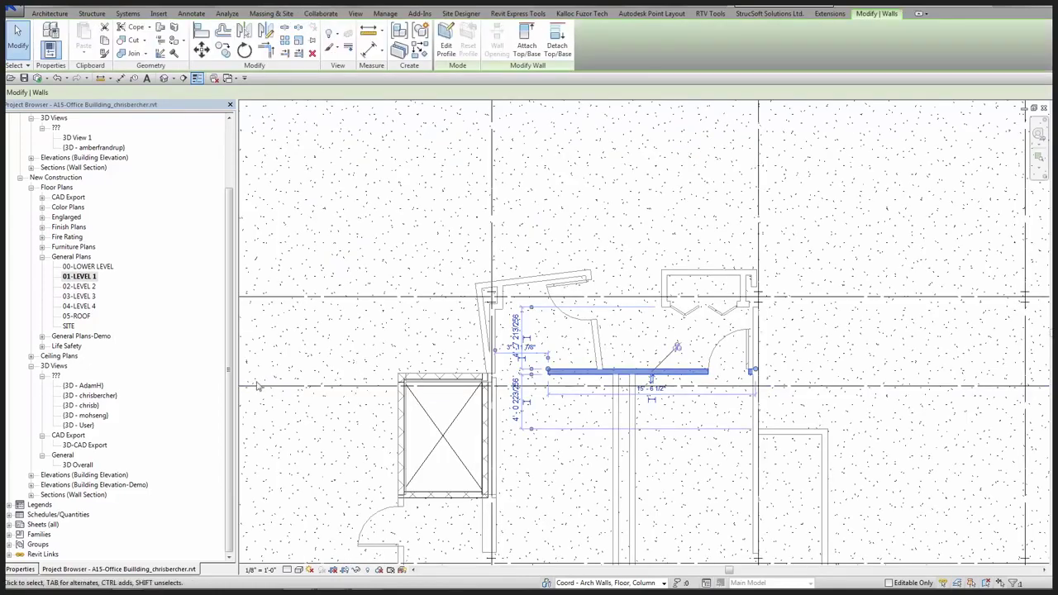
left_click(621, 396)
left_click(638, 412, "ctrl")
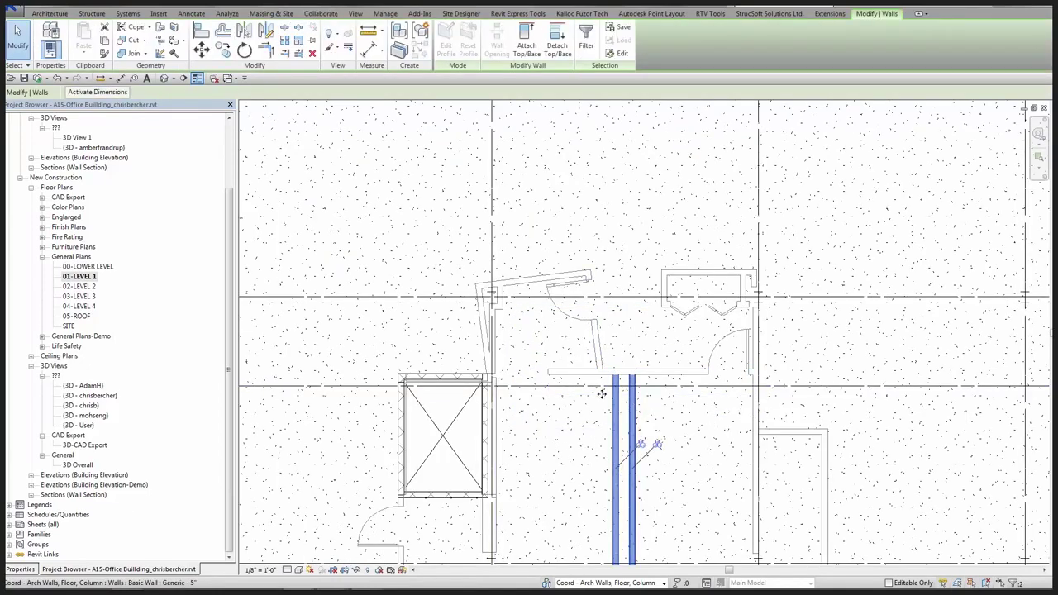
left_click(629, 296)
scroll(629, 293, "down", 3)
scroll(522, 323, "up", 3)
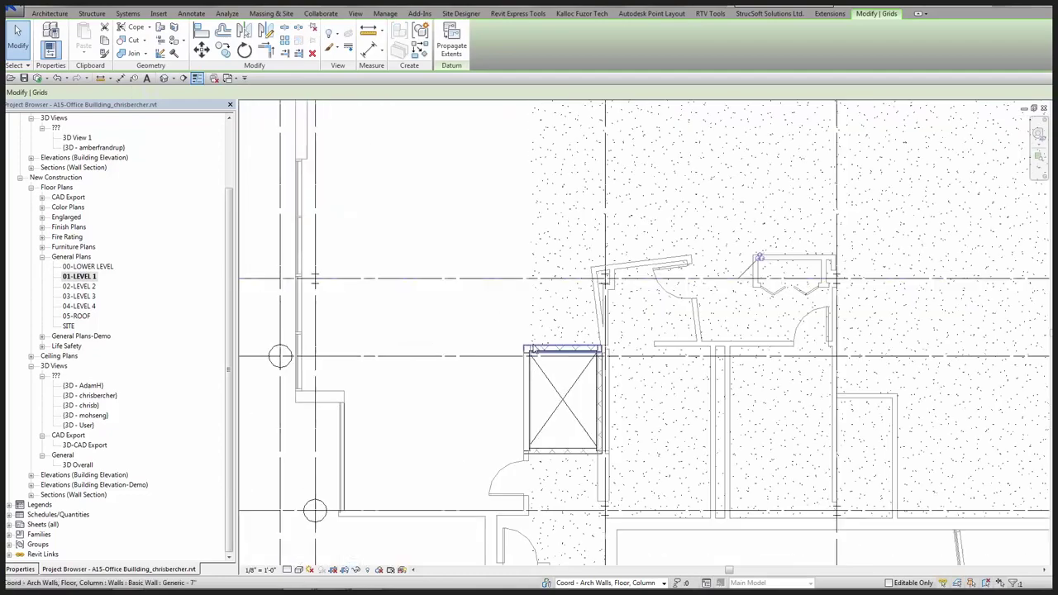
Select the walls around the elevator shaft together and review their shared properties.
left_click(562, 350)
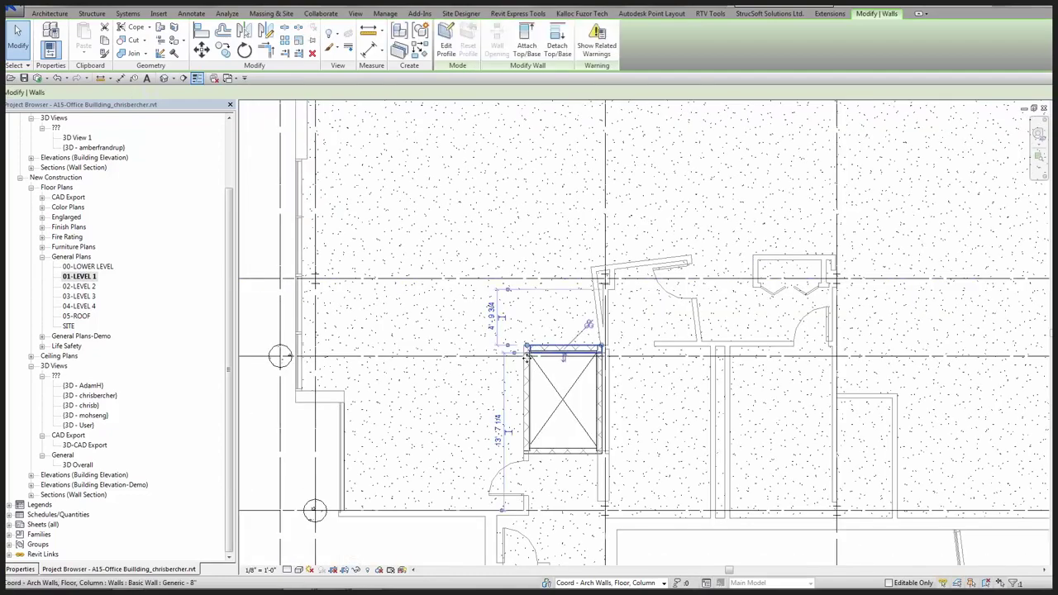
left_click(567, 449, "ctrl")
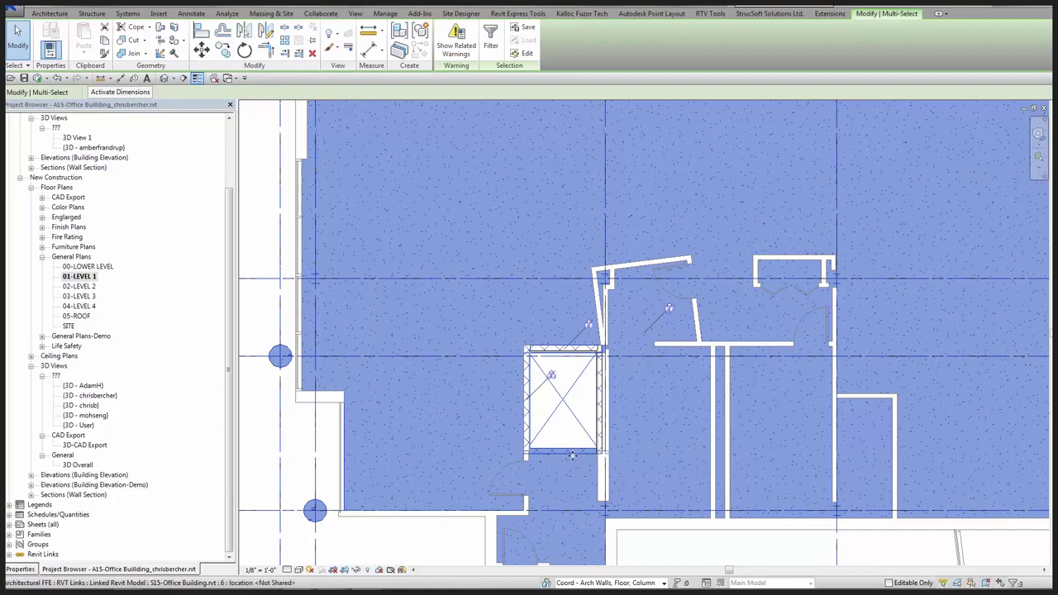
left_click(570, 456, "shift")
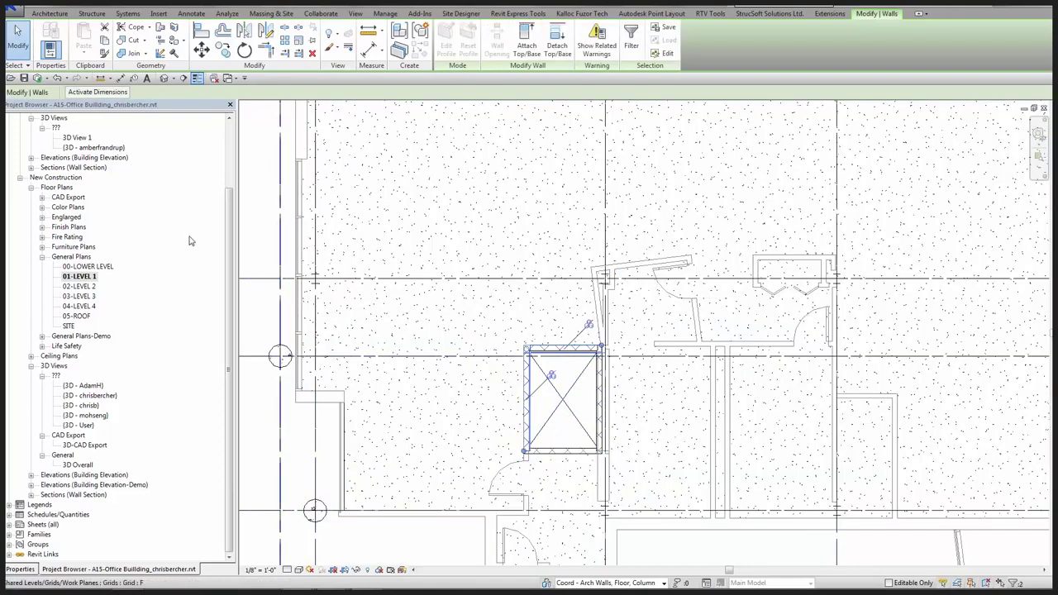
left_click(232, 322)
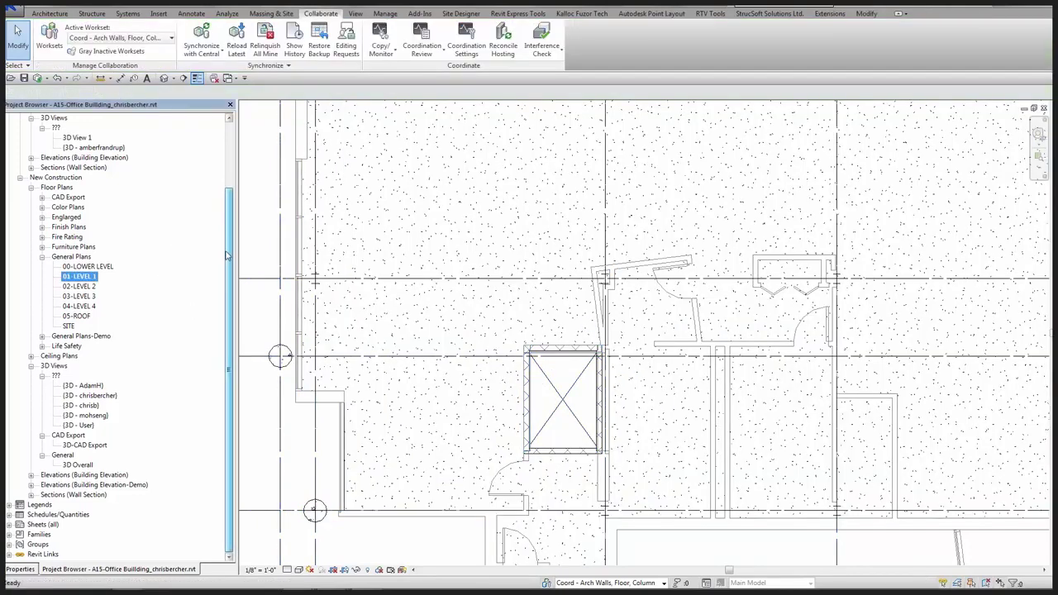
left_click(30, 570)
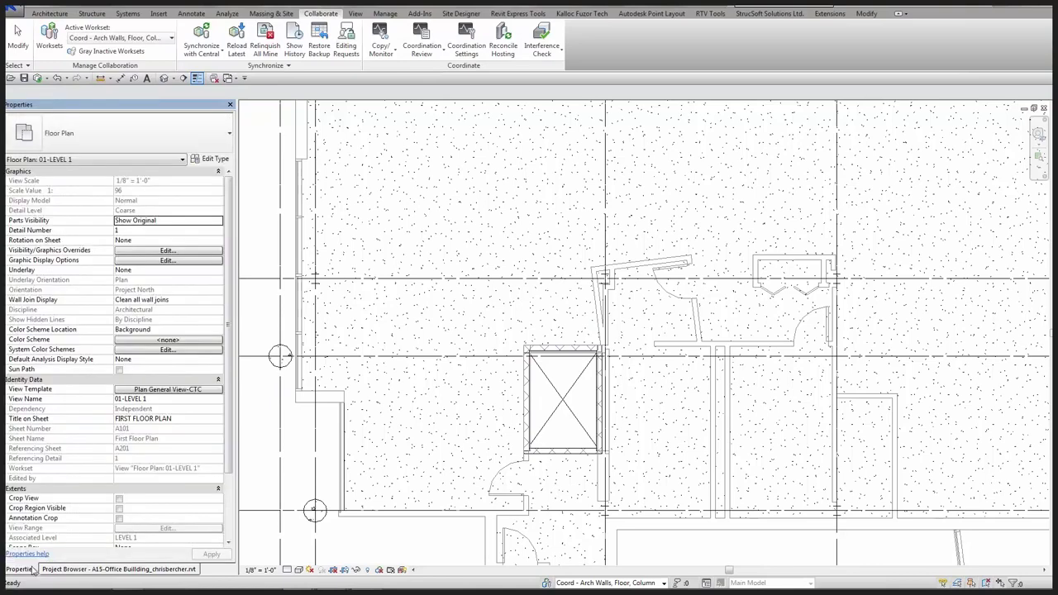
left_click(564, 352)
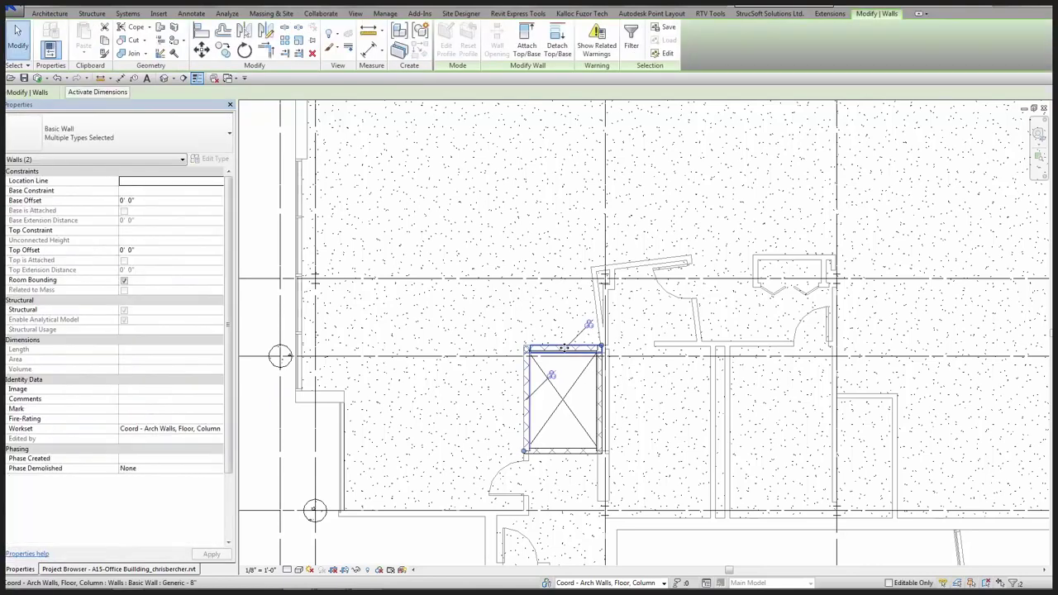
left_click(602, 421, "ctrl")
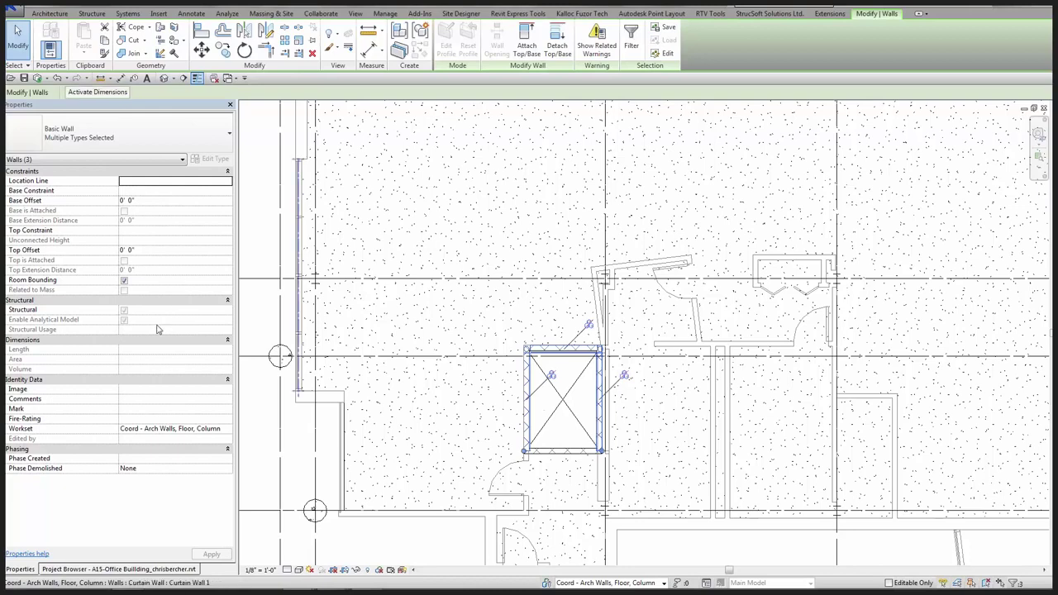
left_click(156, 142)
key("Escape")
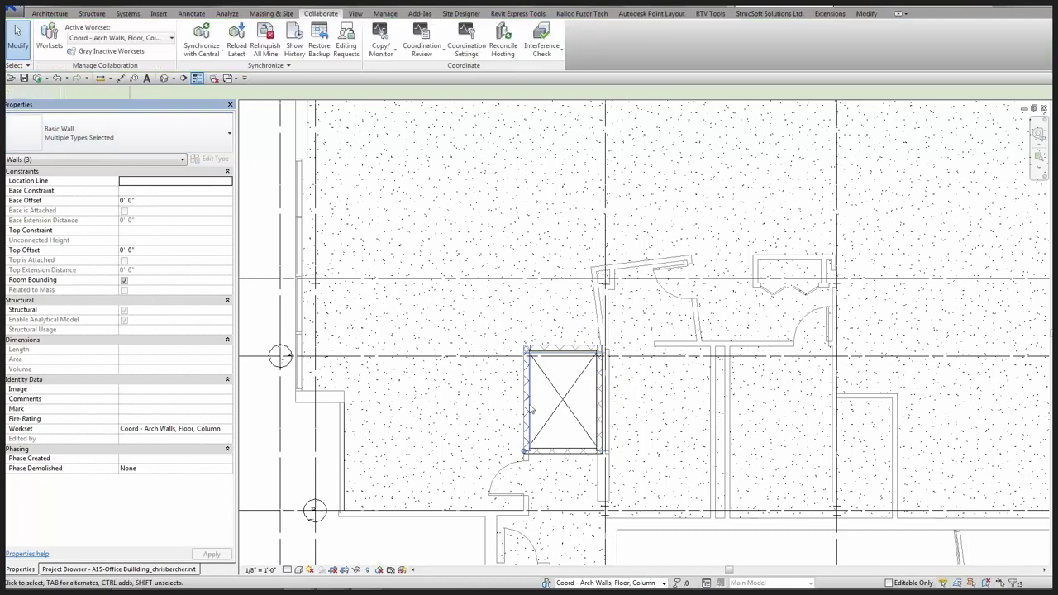
Inspect the structural properties of the shaft's Generic - 6" Masonry wall and its Structural Usage options.
left_click(528, 377)
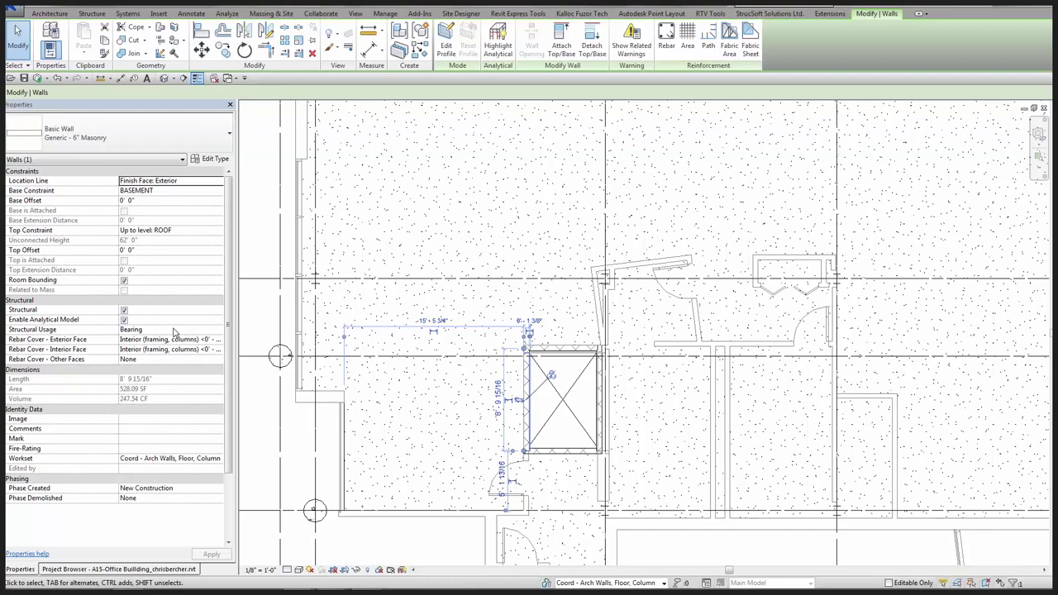
left_click(174, 330)
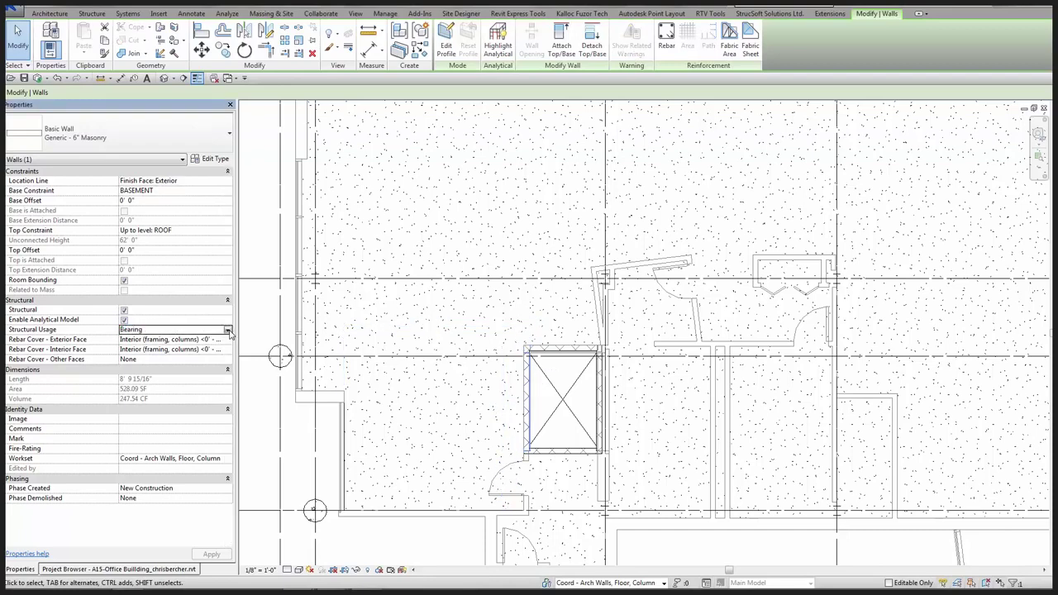
left_click(228, 330)
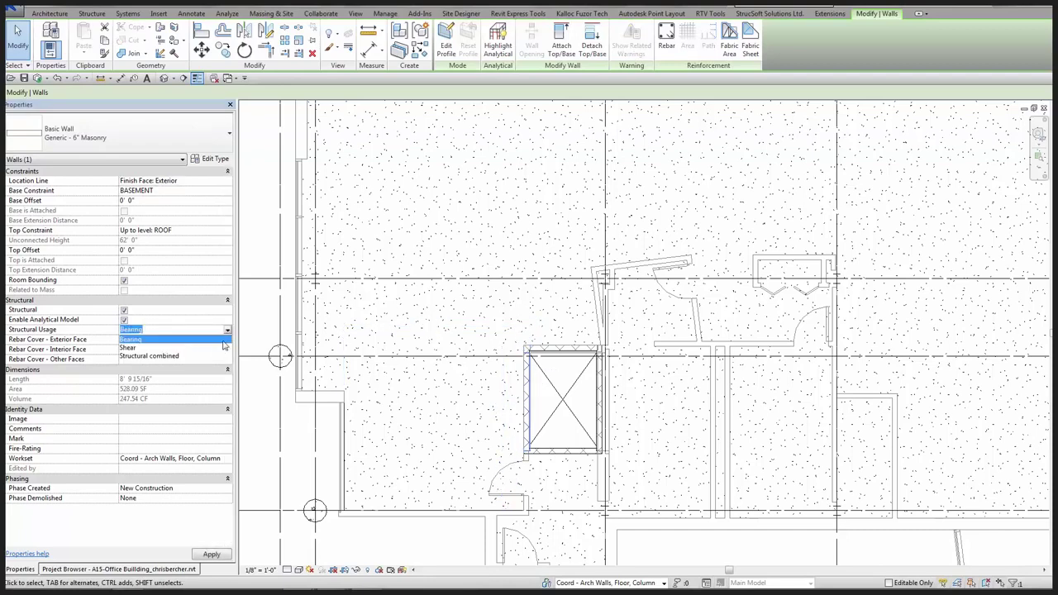
left_click(191, 340)
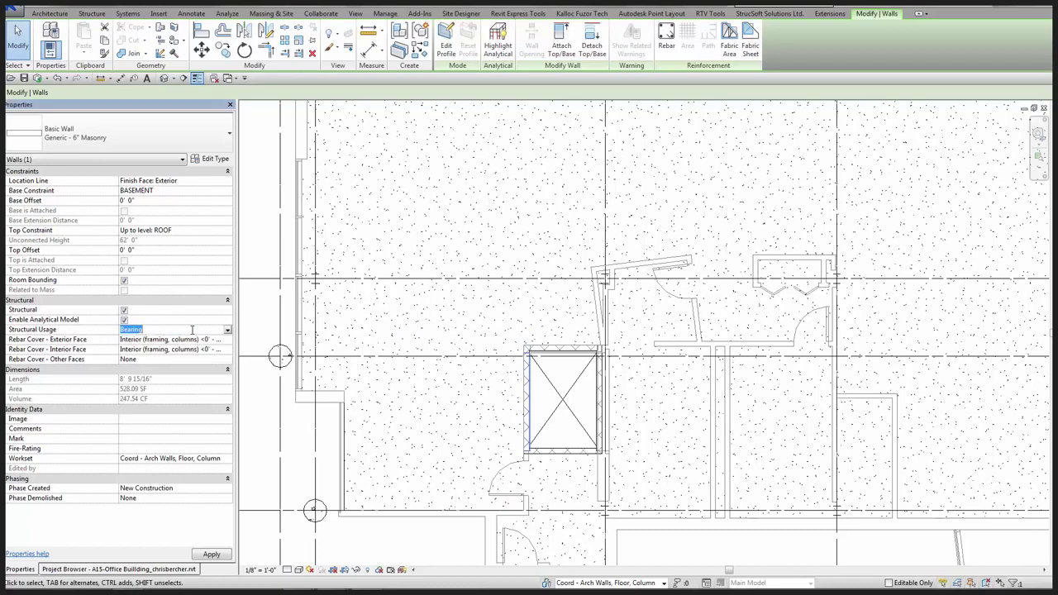
Turn the masonry shaft wall's Structural setting off and back on, checking its structural usage.
left_click(125, 311)
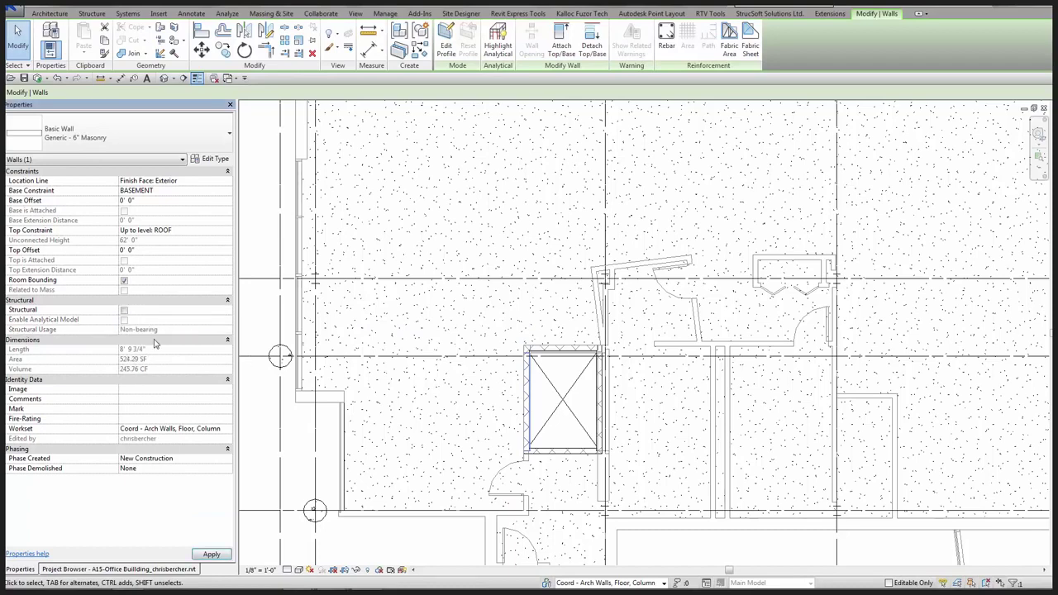
left_click(125, 311)
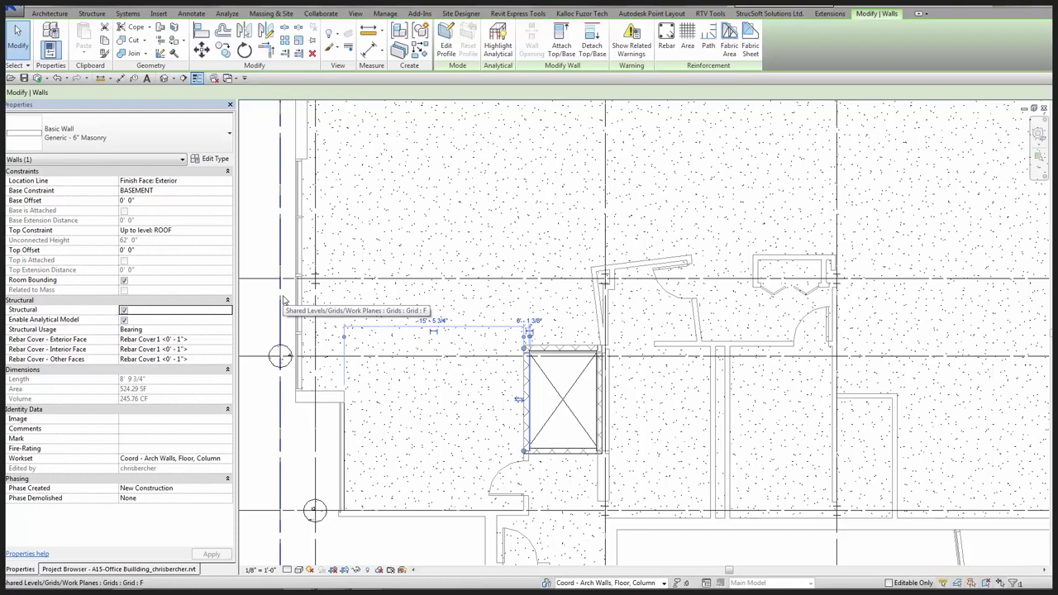
left_click(228, 333)
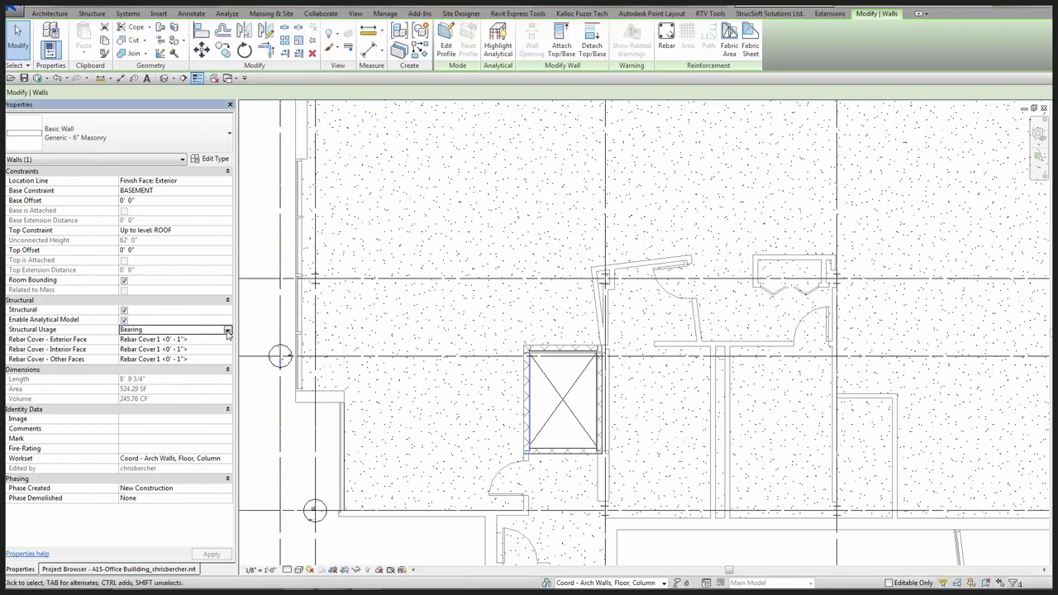
left_click(228, 331)
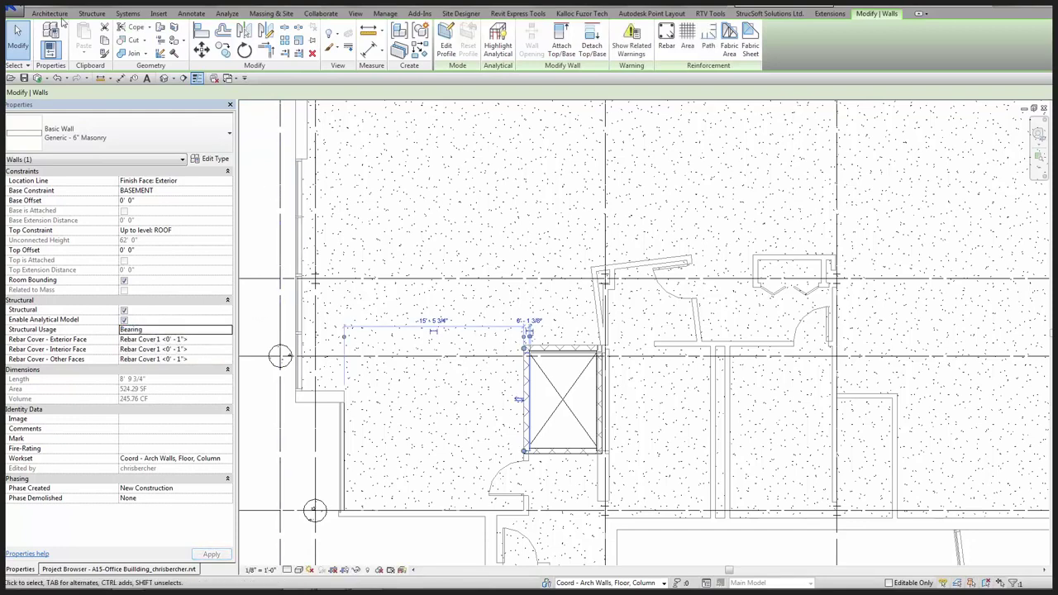
Draw a horizontal Generic - 4" wall about 11' 2" long from LEVEL 1 up to LEVEL 2, just northwest of the shaft.
left_click(57, 14)
left_click(58, 45)
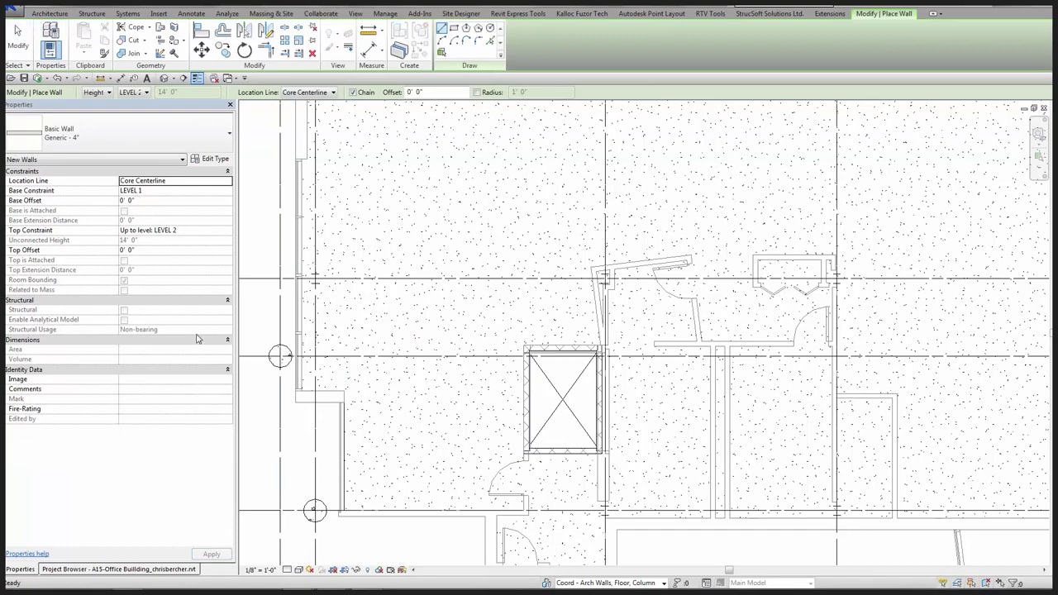
left_click(394, 310)
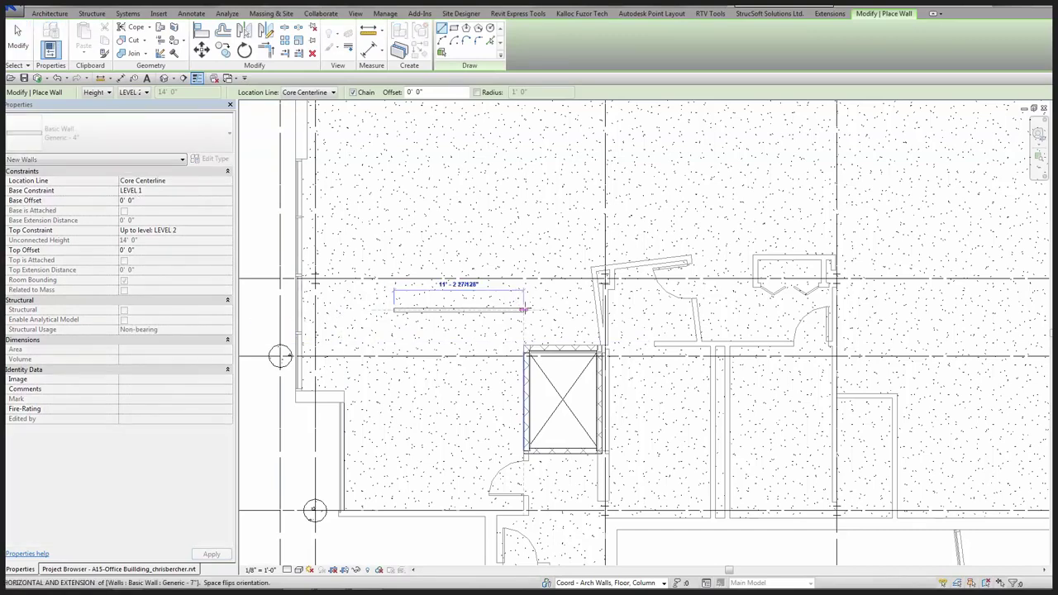
left_click(529, 309)
key("Escape")
key("Escape")
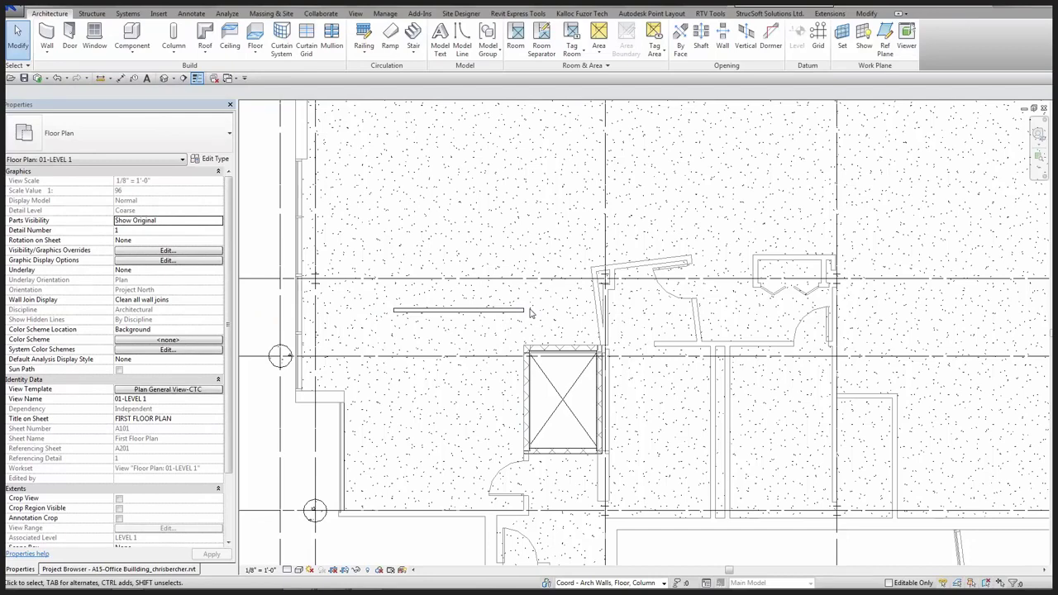
Make the new 4" wall near the shaft structural and clear the selection.
left_click(444, 314)
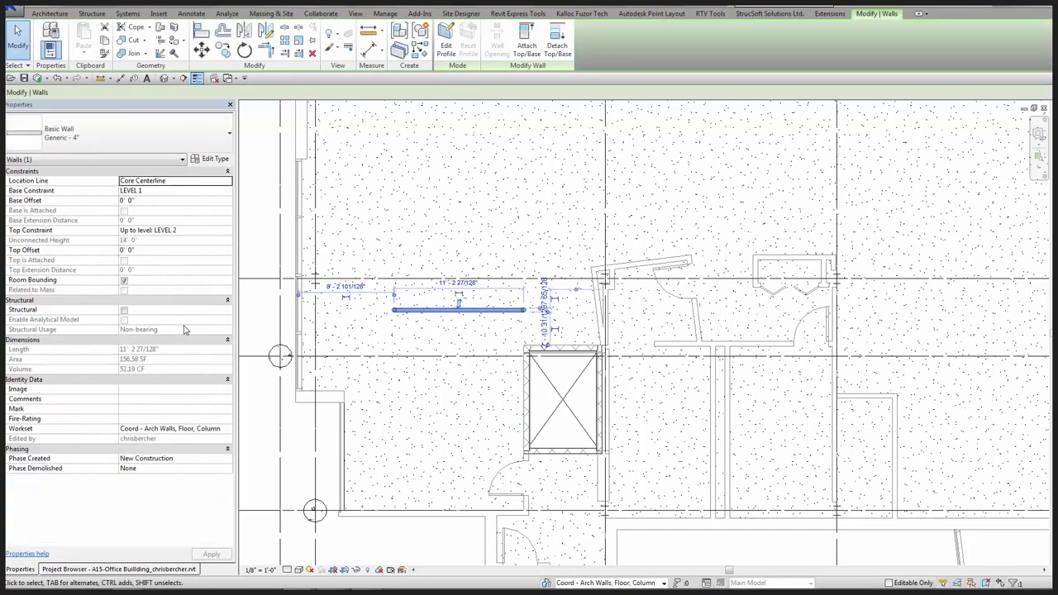
left_click(125, 312)
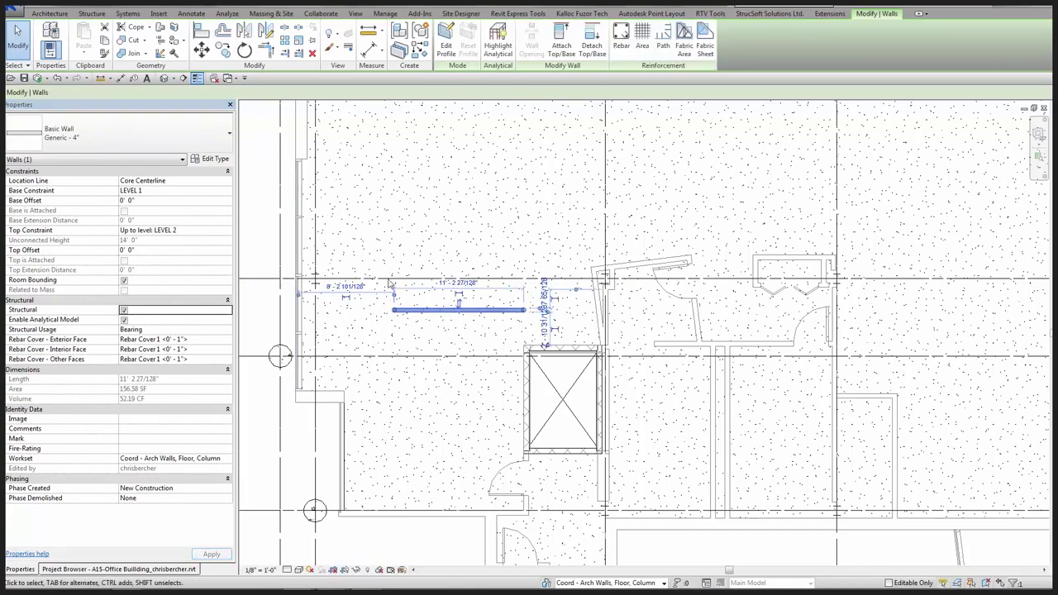
scroll(440, 328, "up", 3)
left_click(391, 351)
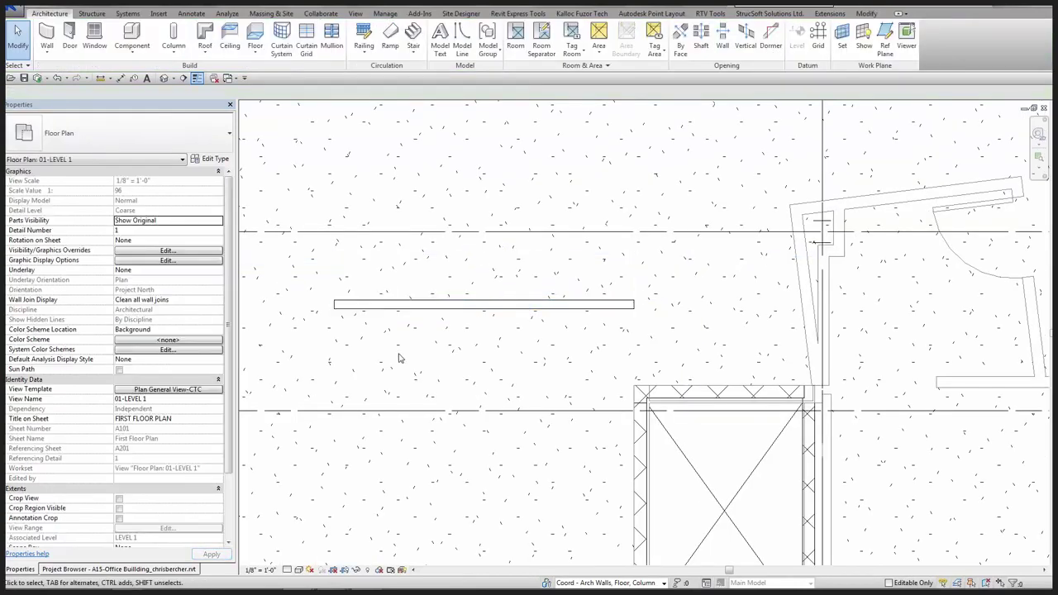